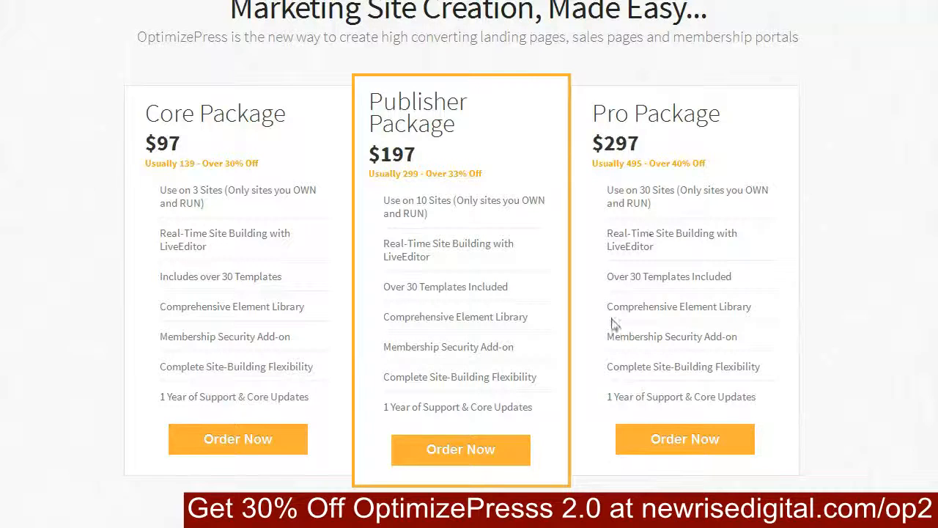
Step: Choose the $97 Core Package for ordering and read through the OptimizePress Club membership offer down to its pricing
left_click(264, 440)
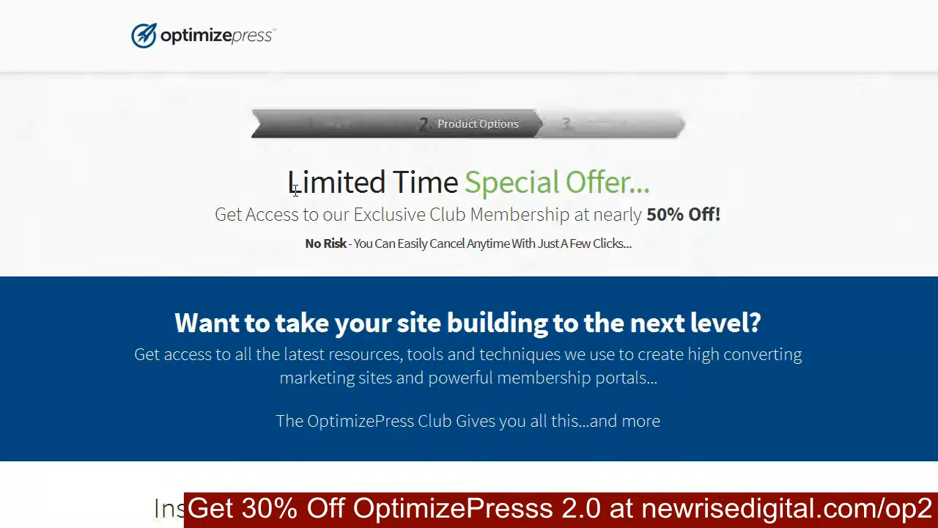
scroll(762, 287, "down", 9)
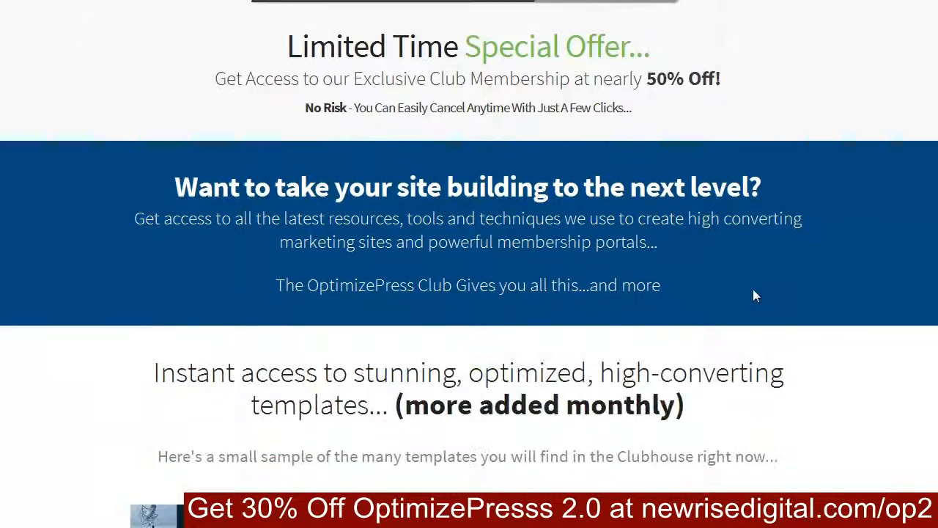
scroll(755, 295, "down", 3)
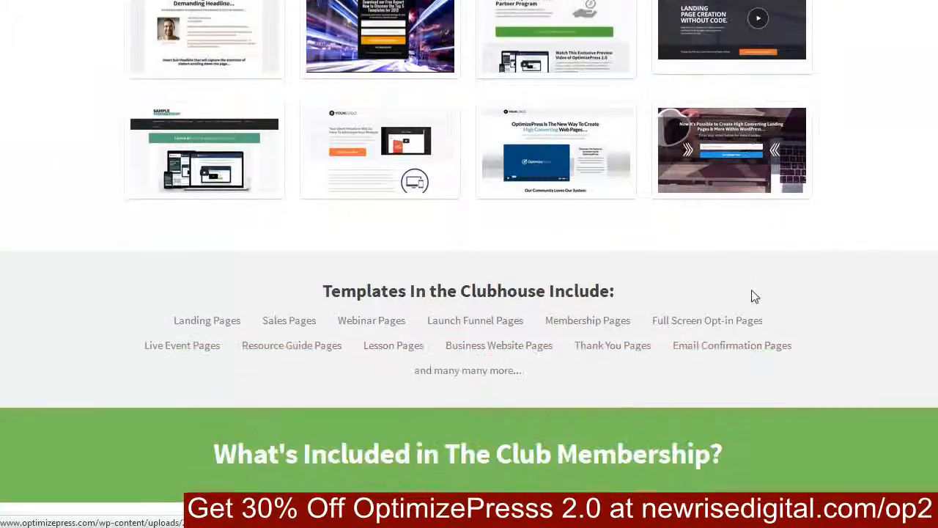
scroll(754, 295, "up", 5)
scroll(748, 297, "up", 6)
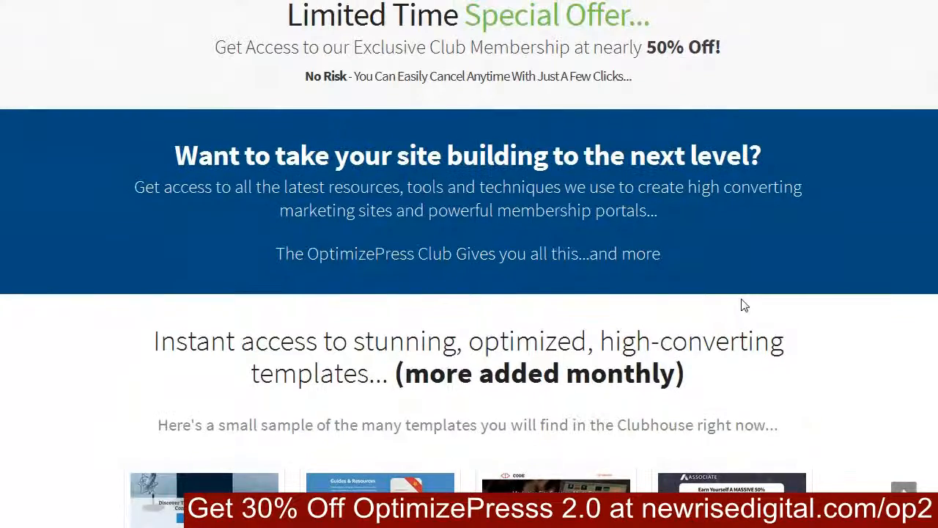
scroll(742, 303, "down", 8)
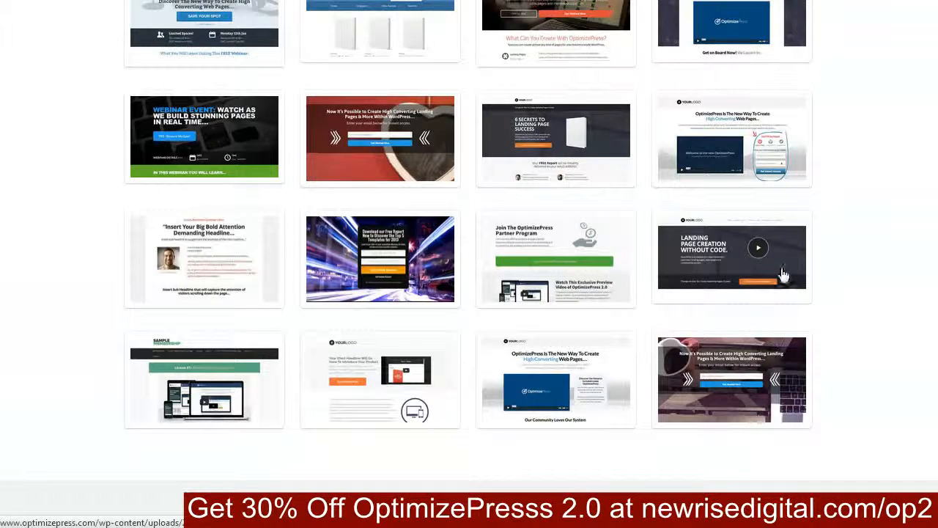
scroll(763, 253, "down", 5)
scroll(762, 253, "down", 9)
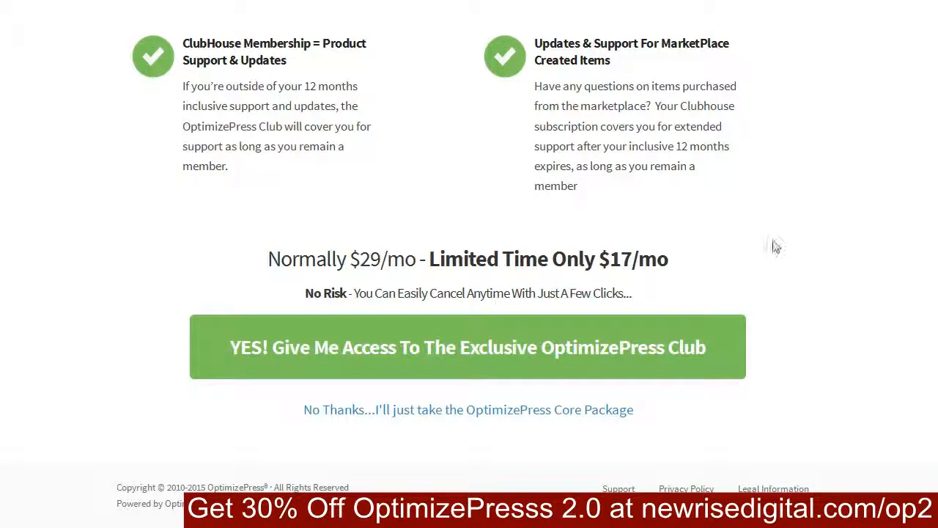
scroll(810, 251, "up", 2)
scroll(810, 251, "down", 2)
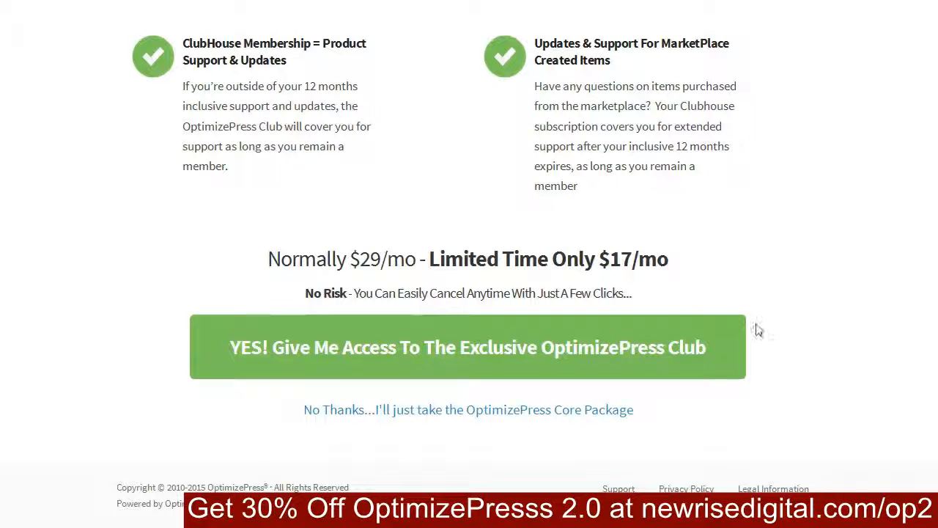
Step: Decline the Club membership, keeping just the Core Package, and review the order page's billing and payment sections
left_click(535, 411)
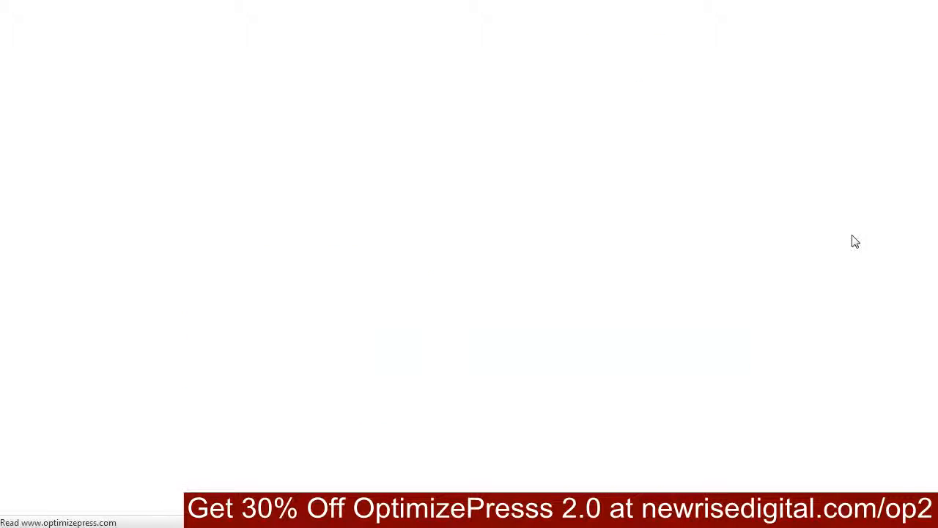
scroll(850, 243, "down", 4)
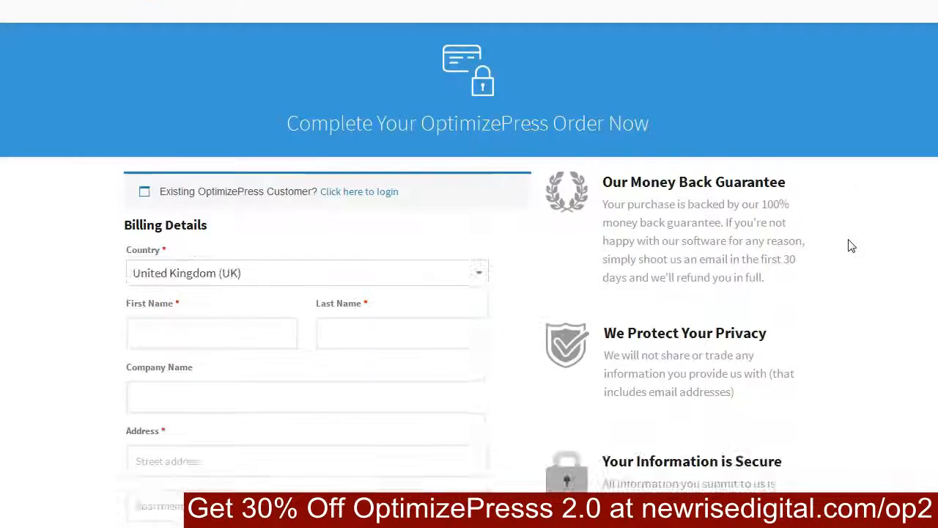
scroll(582, 325, "down", 6)
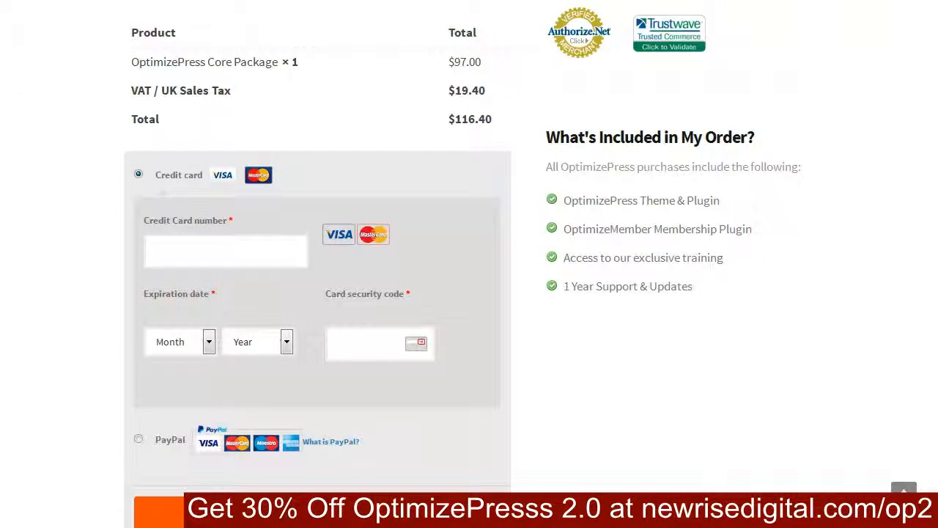
scroll(577, 432, "up", 10)
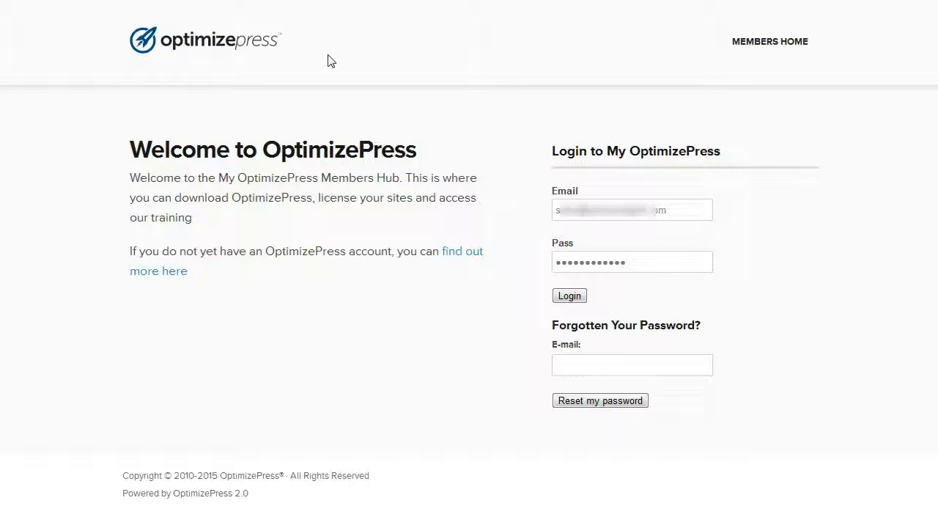
Step: Log in to the My OptimizePress members hub and go to the main downloads
left_click(571, 300)
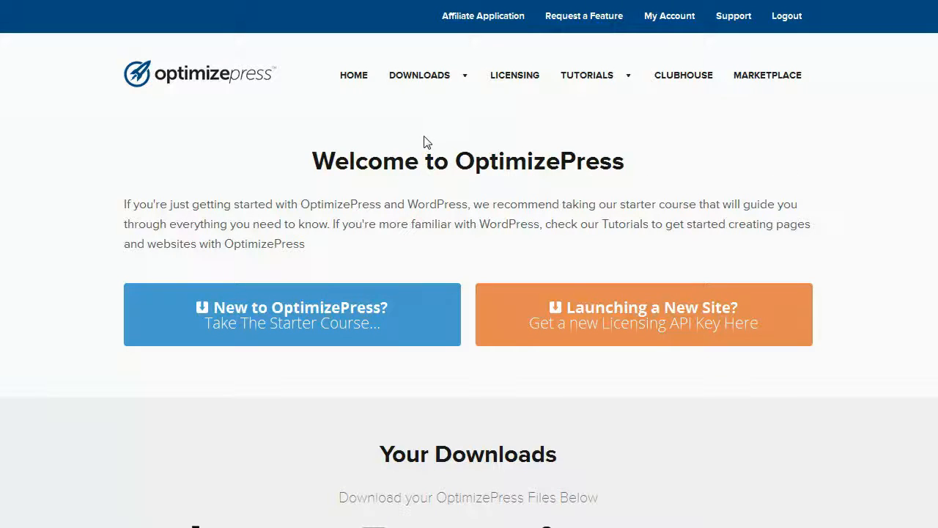
mouse_move(461, 95)
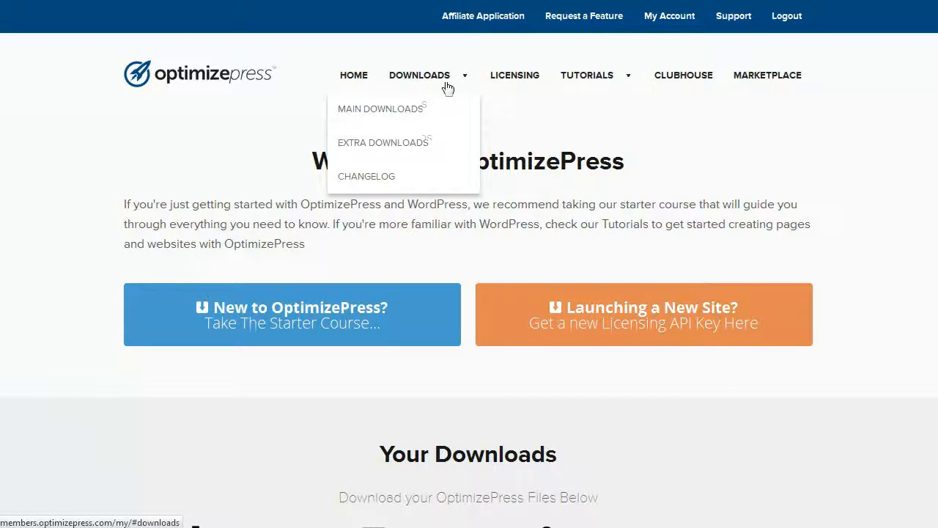
left_click(428, 109)
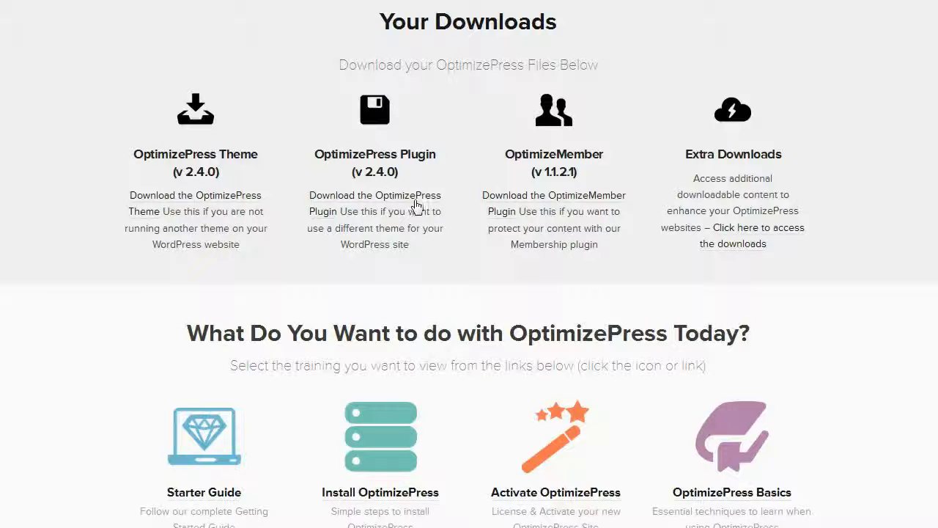
Step: Download the OptimizePress Plugin and save it as optimizePressplugin, replacing the existing ZIP archive
left_click(373, 203)
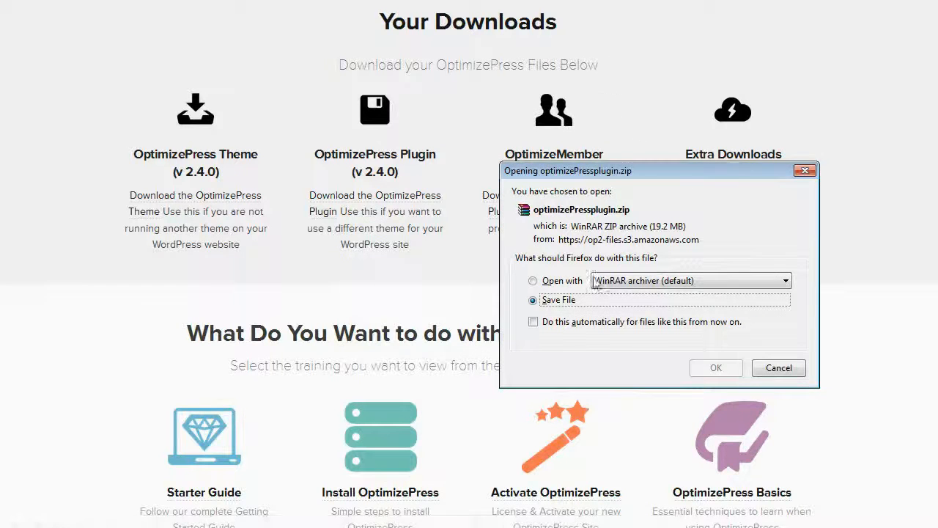
left_click(717, 368)
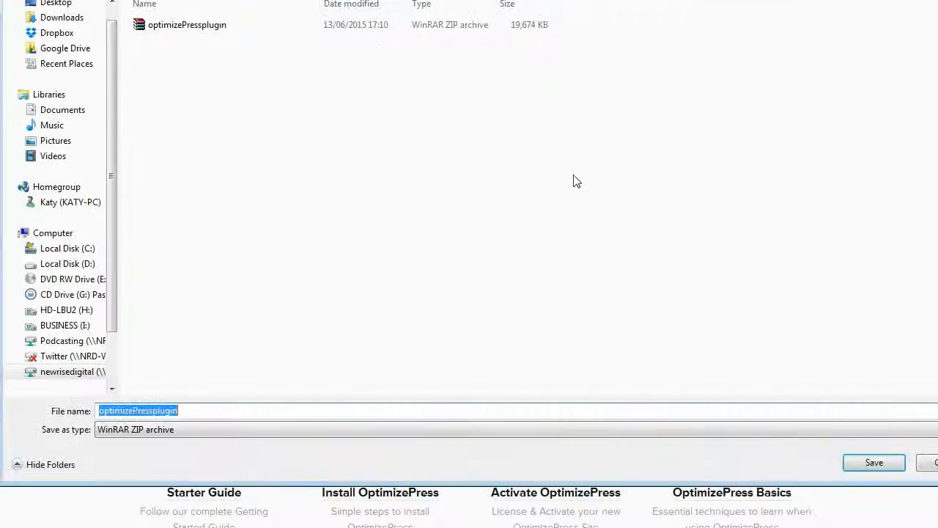
left_click(175, 27)
double_click(175, 28)
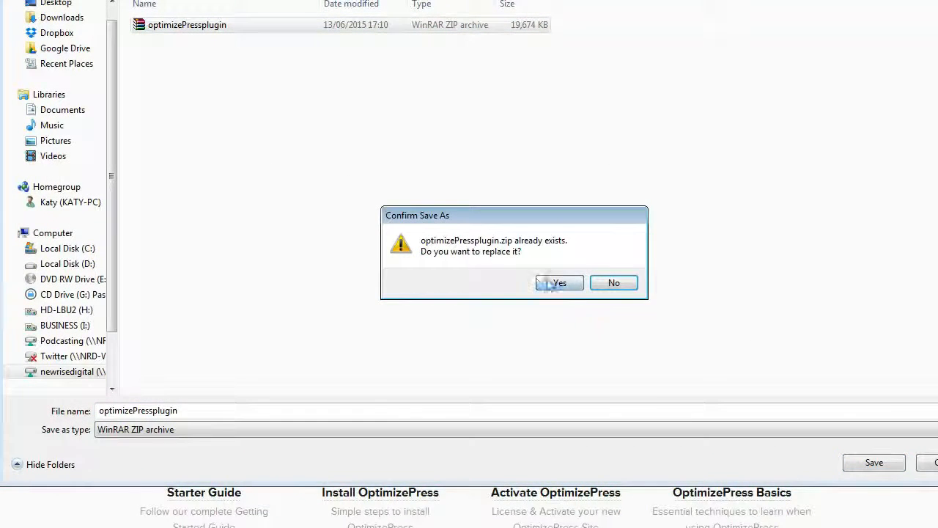
left_click(560, 283)
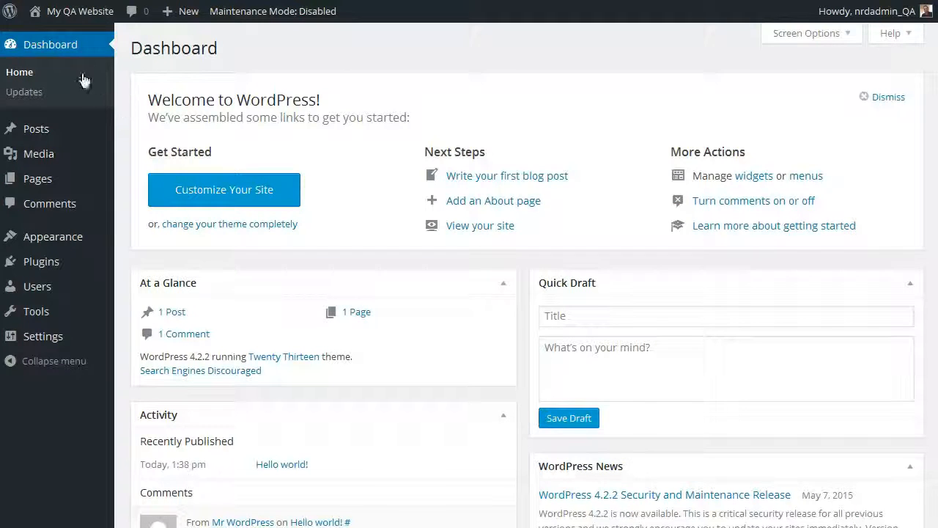
Step: Switch to the WordPress admin and choose optimizePressplugin.zip as the new plugin file for upload
left_click(46, 268)
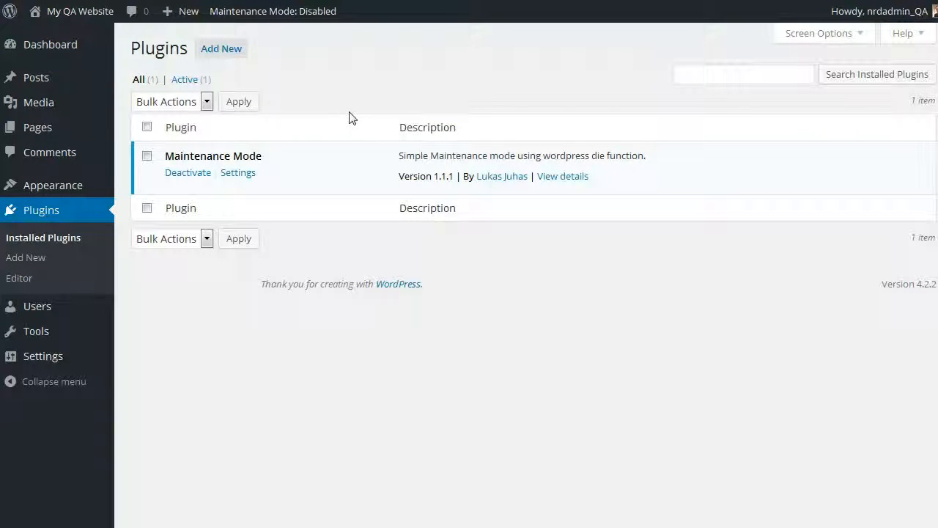
left_click(214, 53)
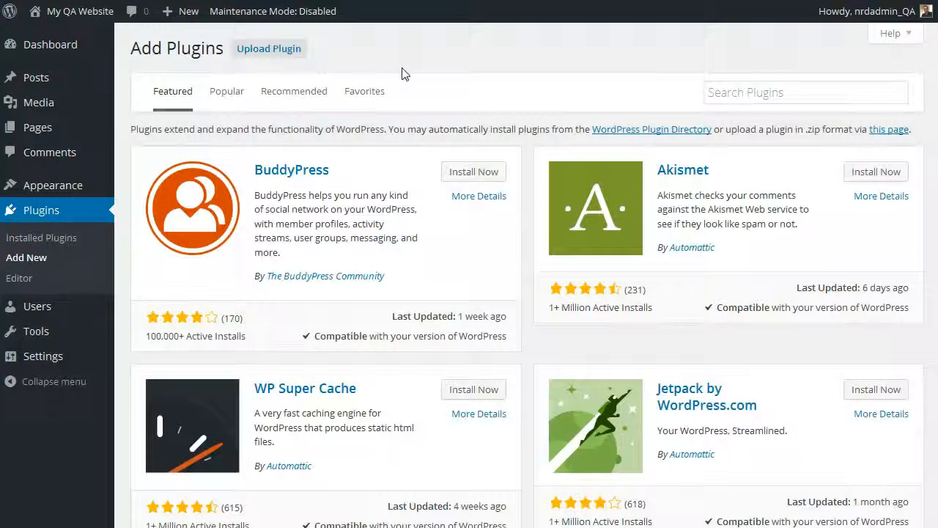
left_click(282, 58)
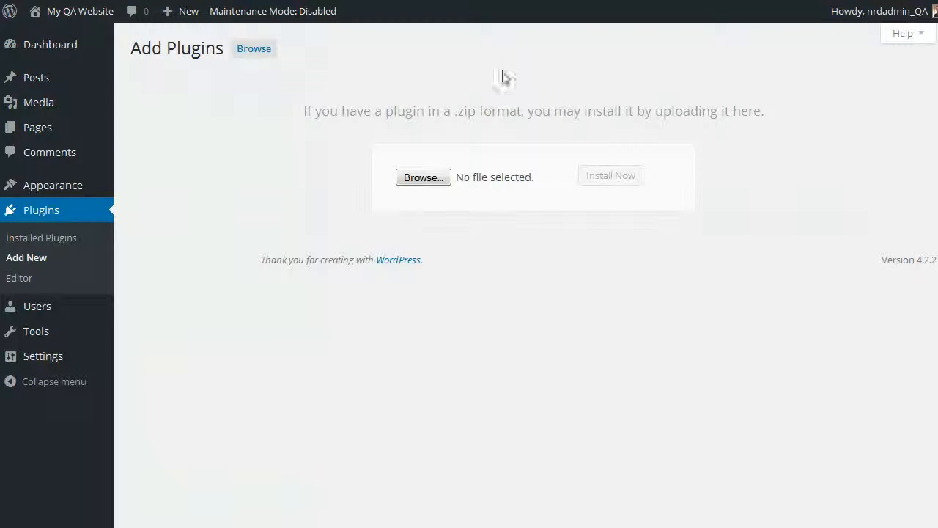
left_click(437, 180)
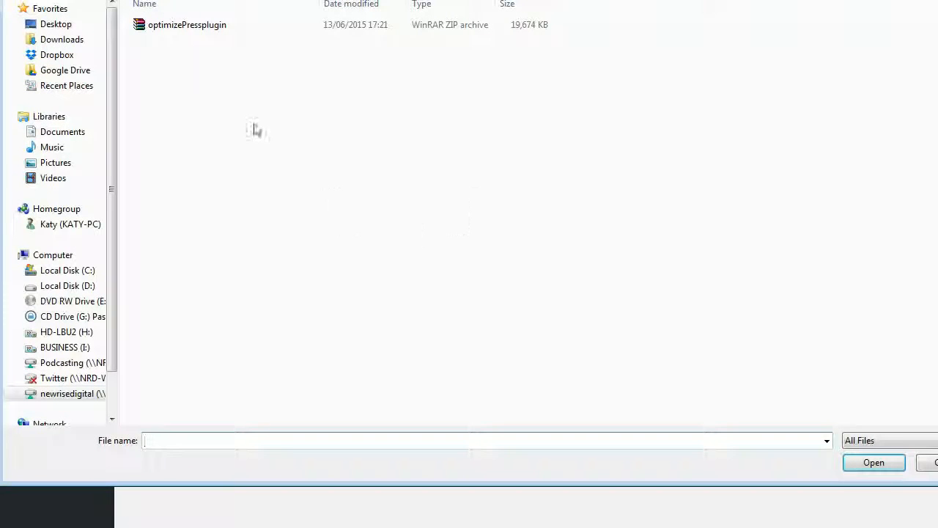
double_click(166, 29)
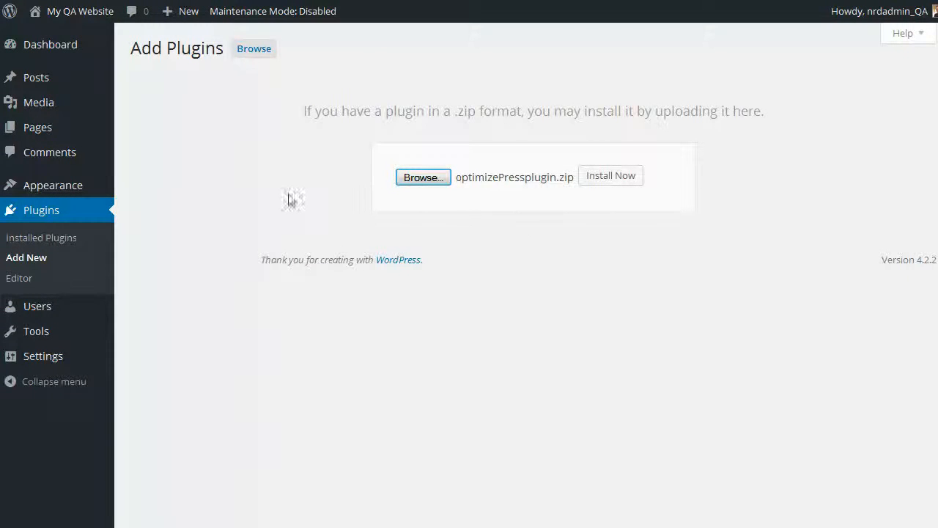
Step: Install the uploaded plugin over FTP with the hostname, FTP username and FTP password, and activate it
left_click(620, 180)
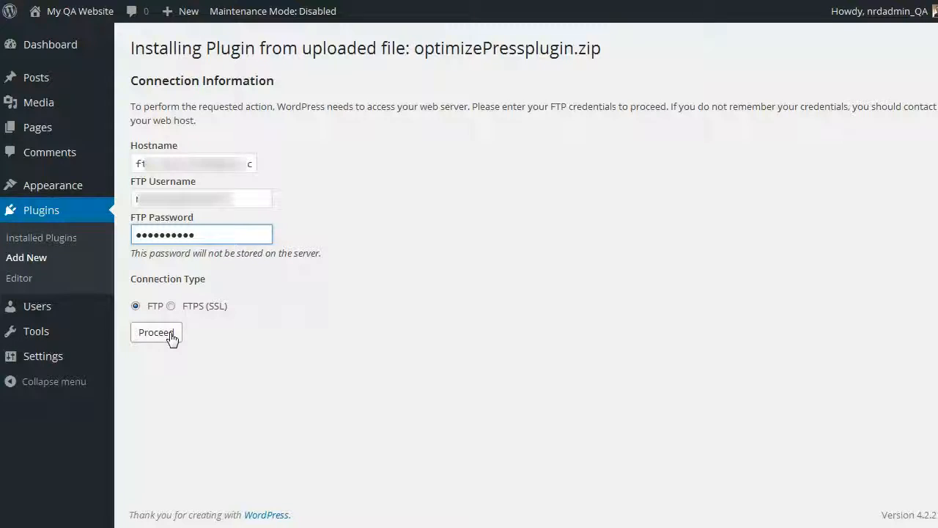
left_click(171, 335)
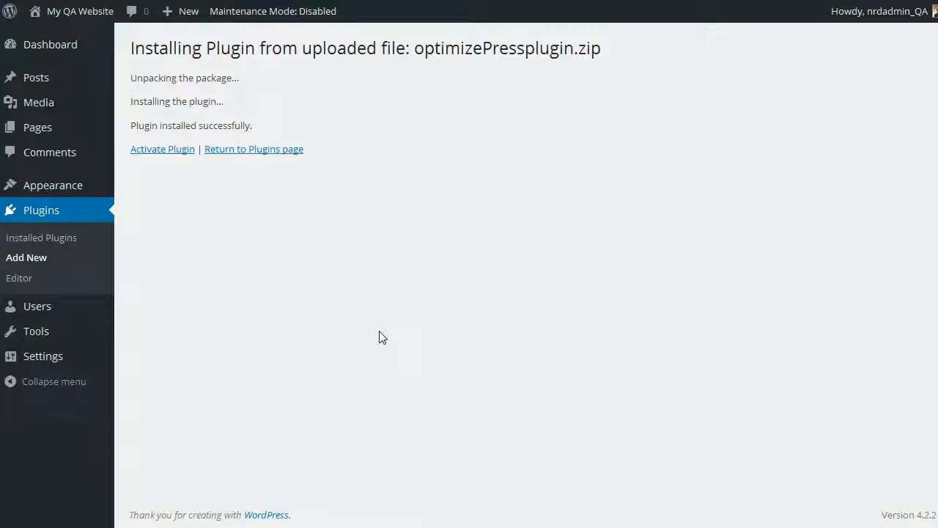
left_click(161, 151)
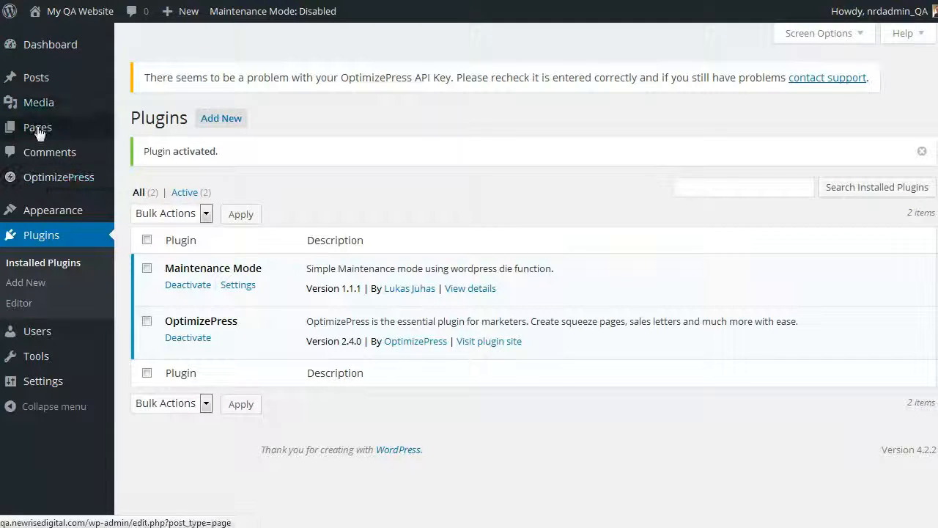
Step: Open the OptimizePress plugin's API key page in WordPress, and the site licensing page in the OptimizePress members hub
left_click(44, 176)
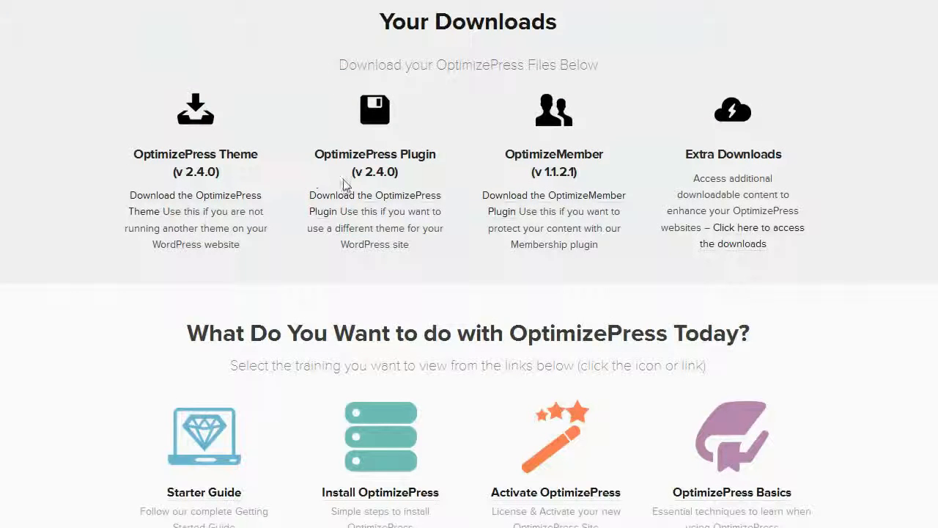
scroll(416, 250, "up", 3)
scroll(415, 256, "up", 4)
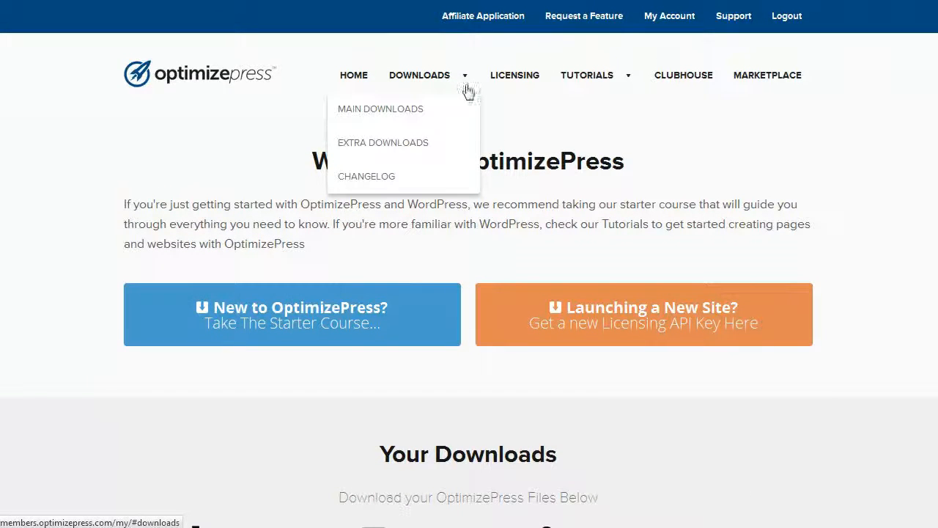
left_click(513, 82)
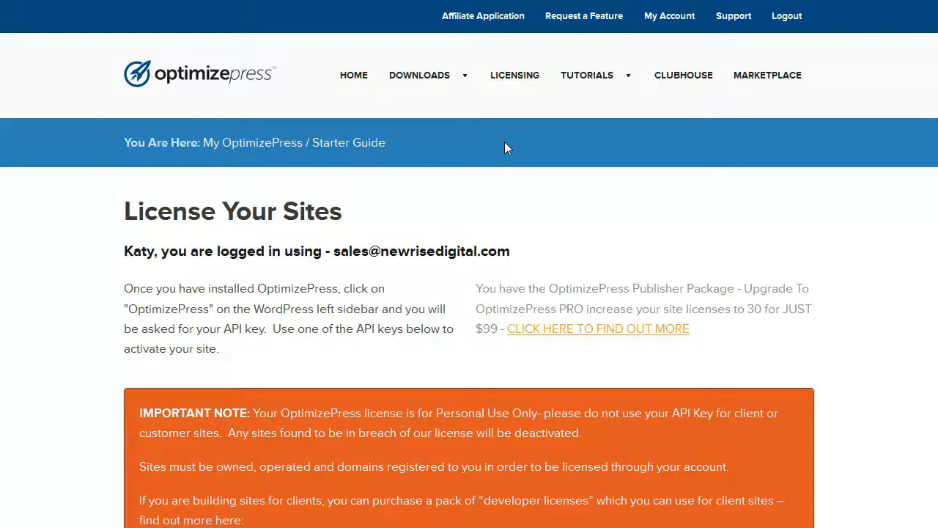
Step: Copy a registered API key that has no URL assigned to it to the clipboard
scroll(504, 142, "down", 3)
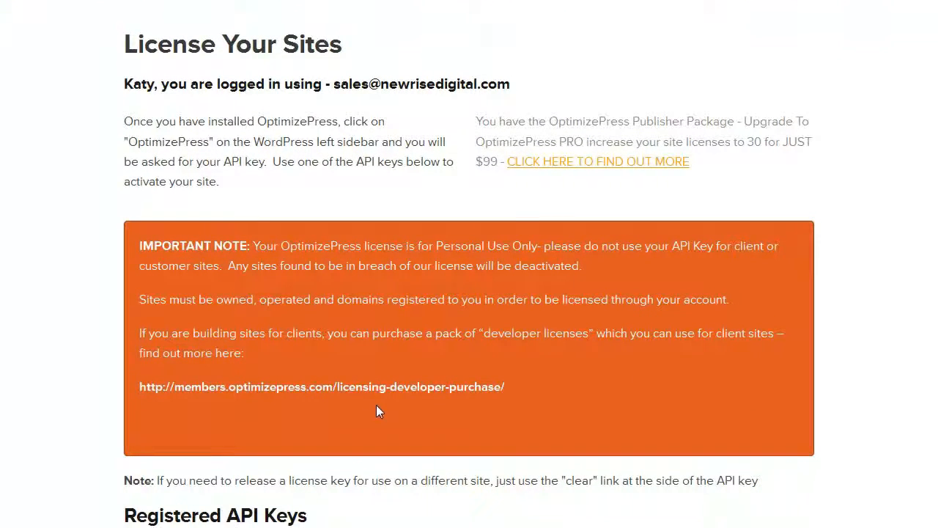
scroll(376, 405, "down", 10)
scroll(373, 417, "up", 3)
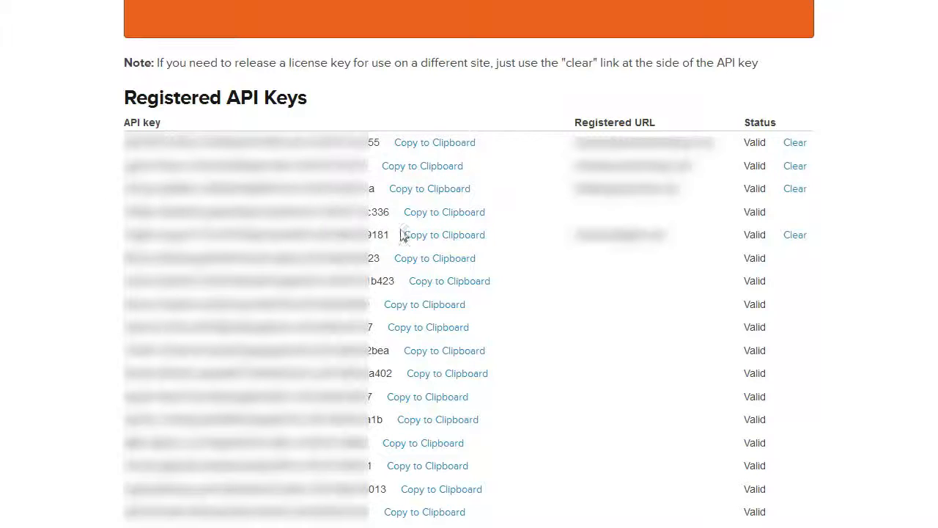
left_click(475, 217)
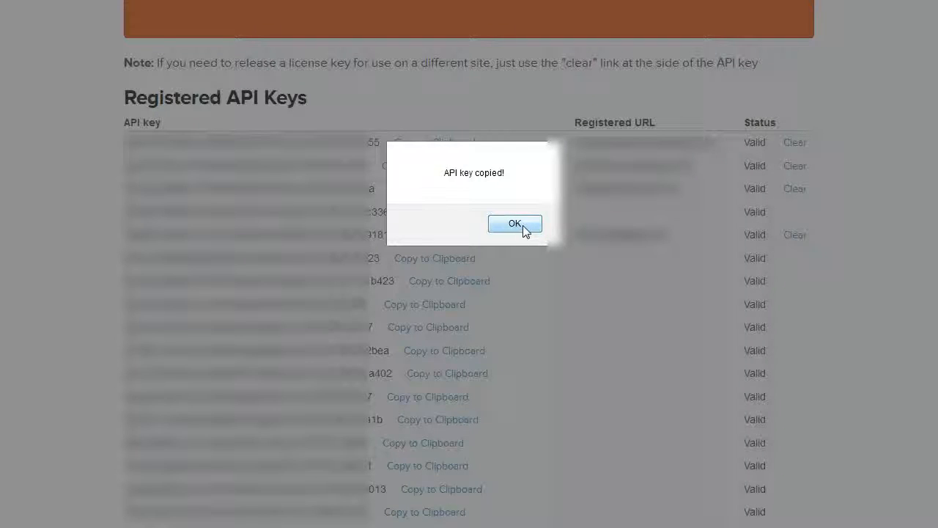
left_click(521, 225)
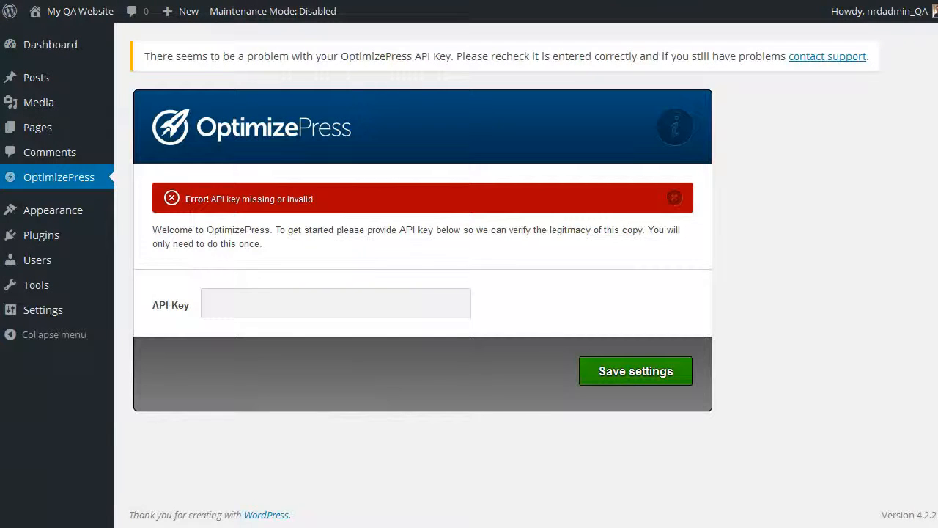
Step: Switch back to WordPress, paste the API key into the OptimizePress API Key field and save the settings
left_click(272, 307)
right_click(273, 306)
left_click(315, 369)
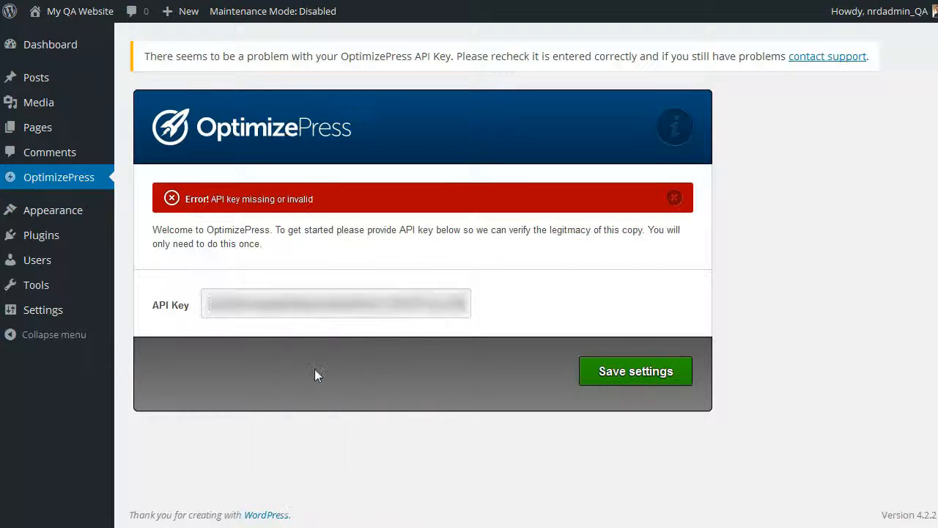
left_click(620, 371)
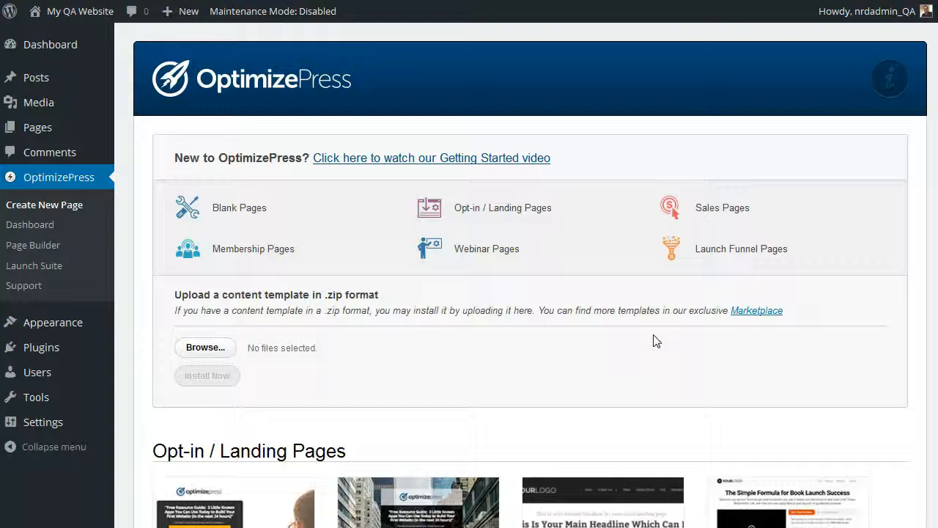
Step: Look through the Opt-in / Landing Pages templates offered on OptimizePress's page creation screen
scroll(645, 345, "down", 5)
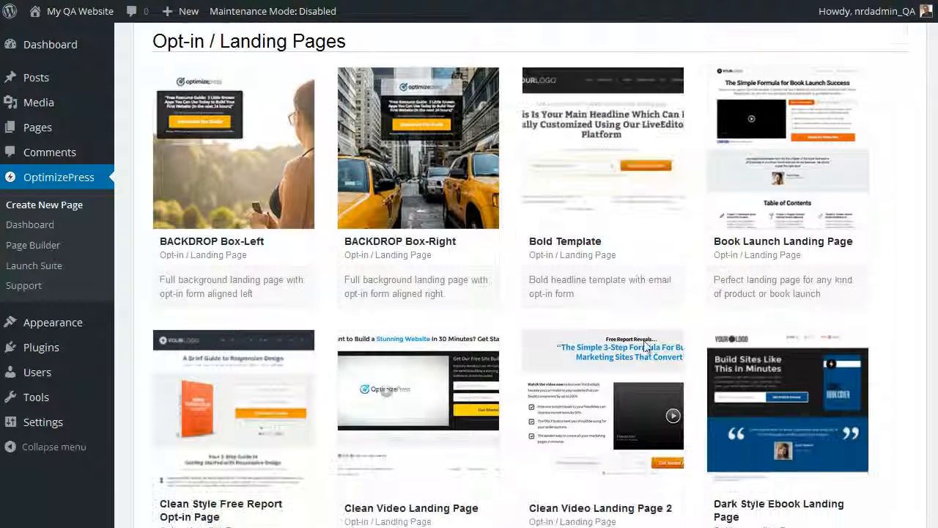
scroll(645, 347, "down", 3)
scroll(637, 351, "down", 14)
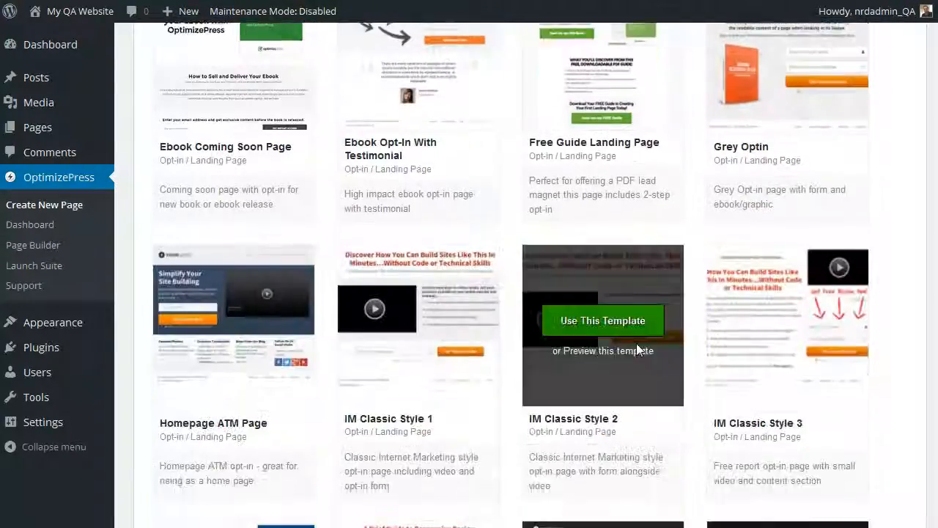
scroll(637, 350, "up", 14)
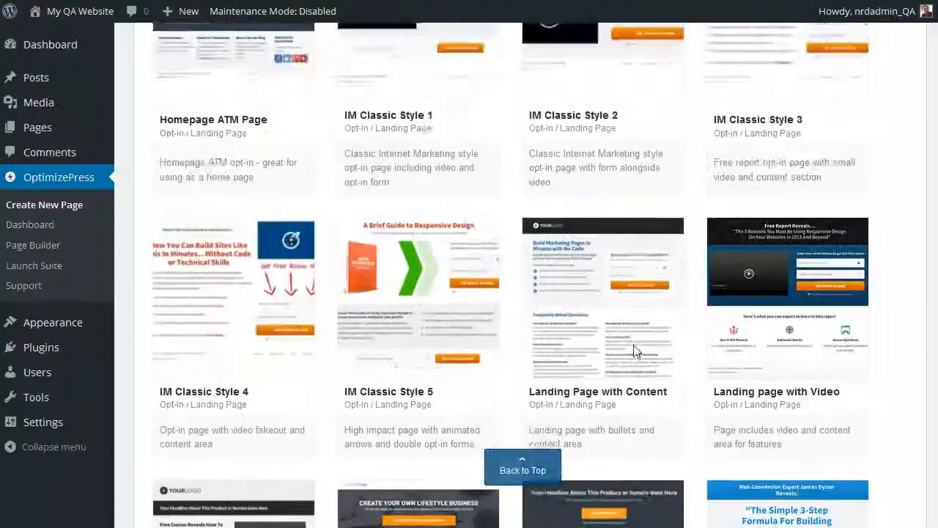
scroll(632, 352, "up", 8)
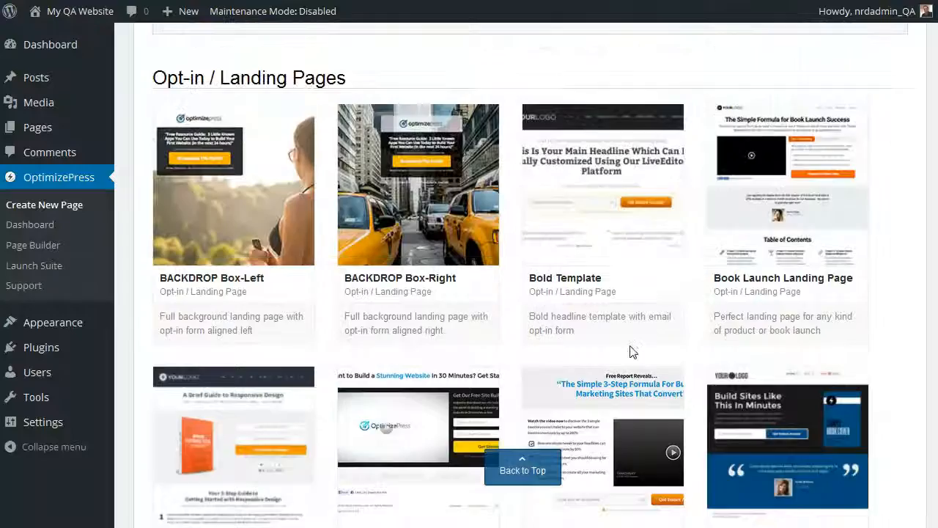
scroll(627, 353, "down", 3)
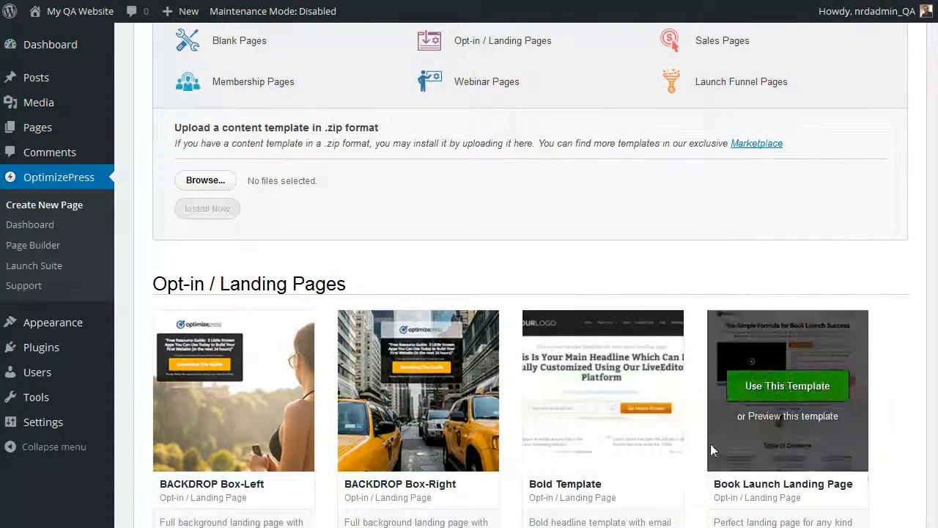
scroll(710, 444, "down", 3)
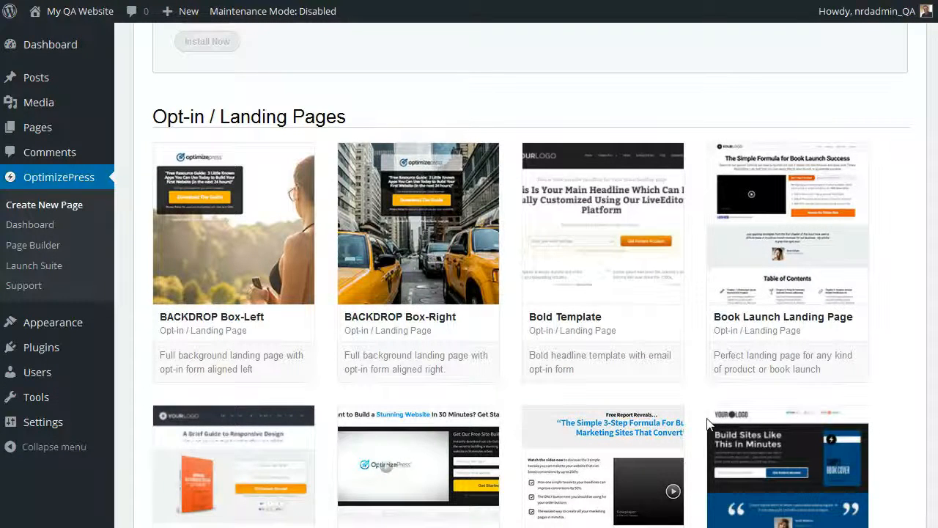
scroll(707, 424, "up", 6)
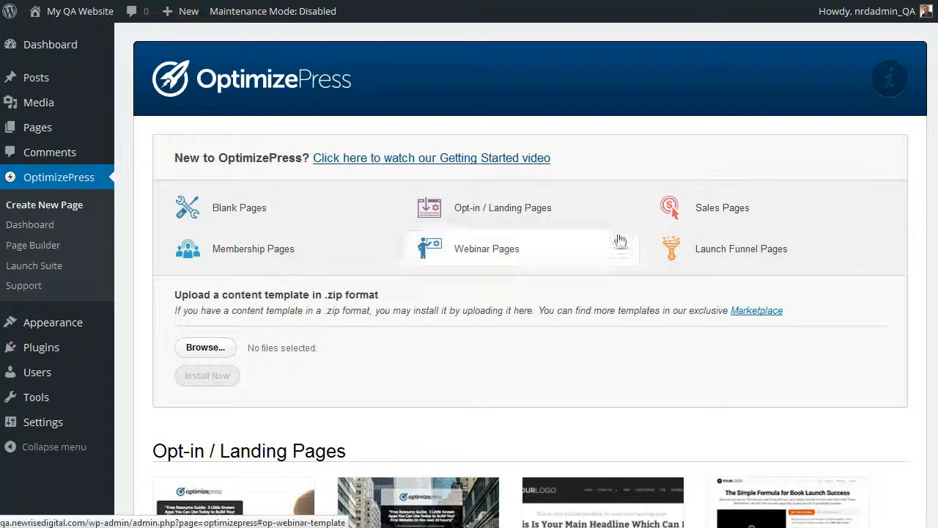
Step: Reopen OptimizePress's Create New Page screen and examine the opt-in templates and the content template upload section
left_click(62, 185)
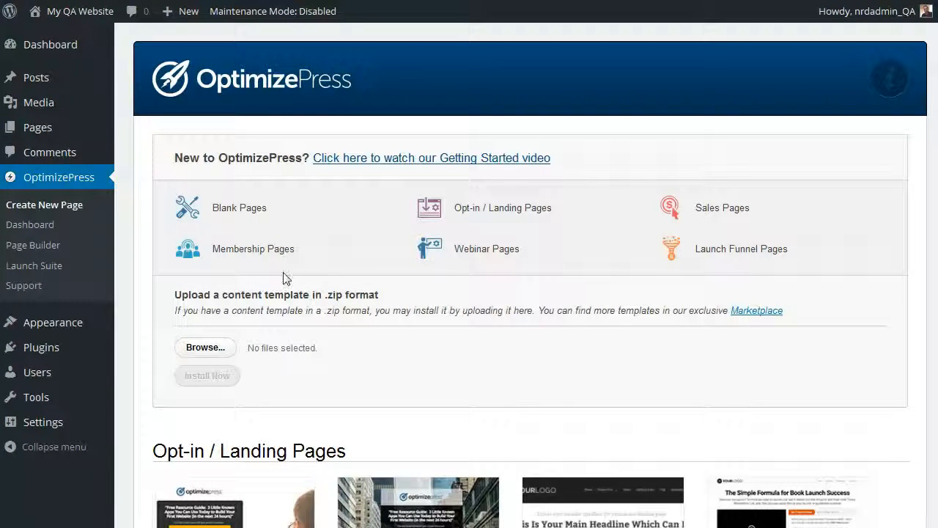
scroll(601, 314, "down", 6)
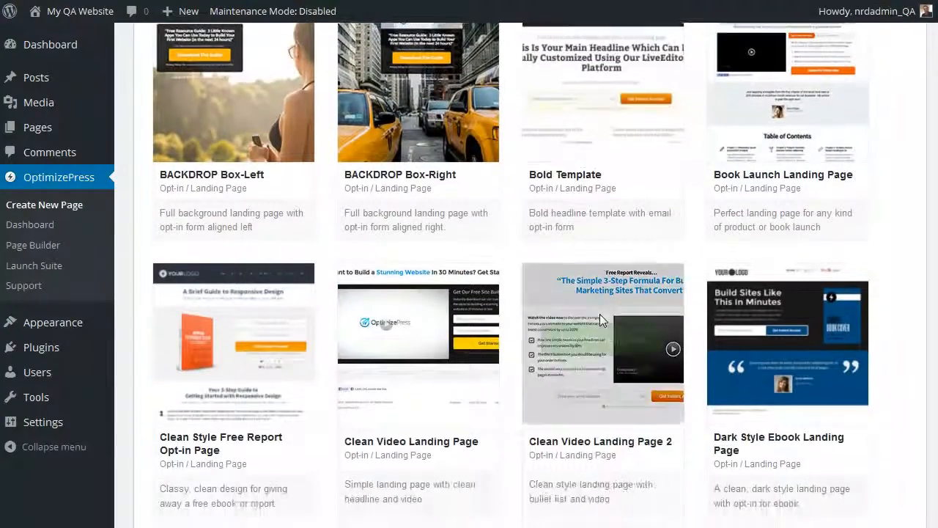
scroll(602, 315, "up", 2)
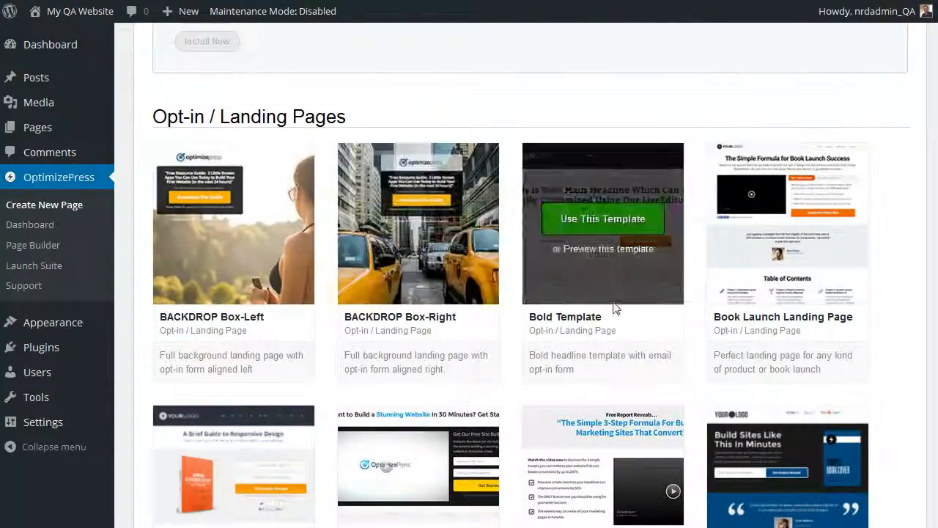
scroll(616, 312, "down", 8)
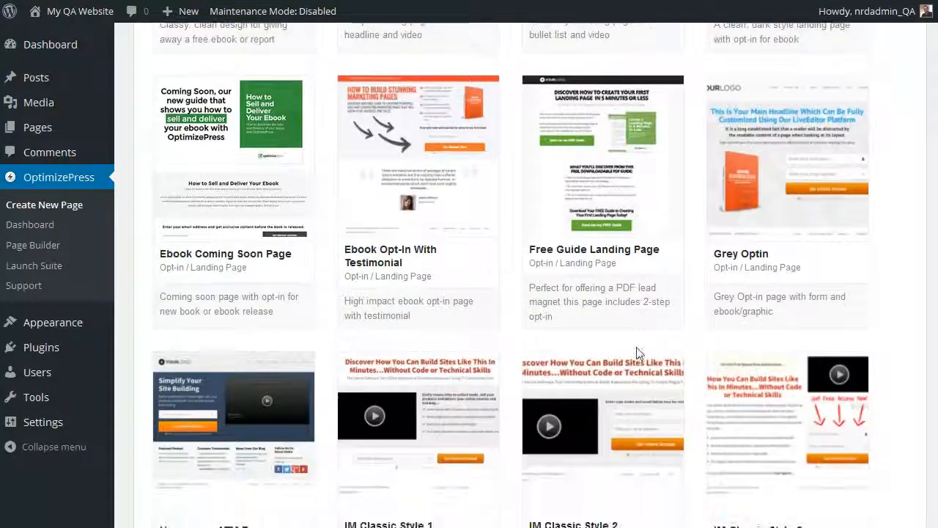
scroll(636, 353, "down", 3)
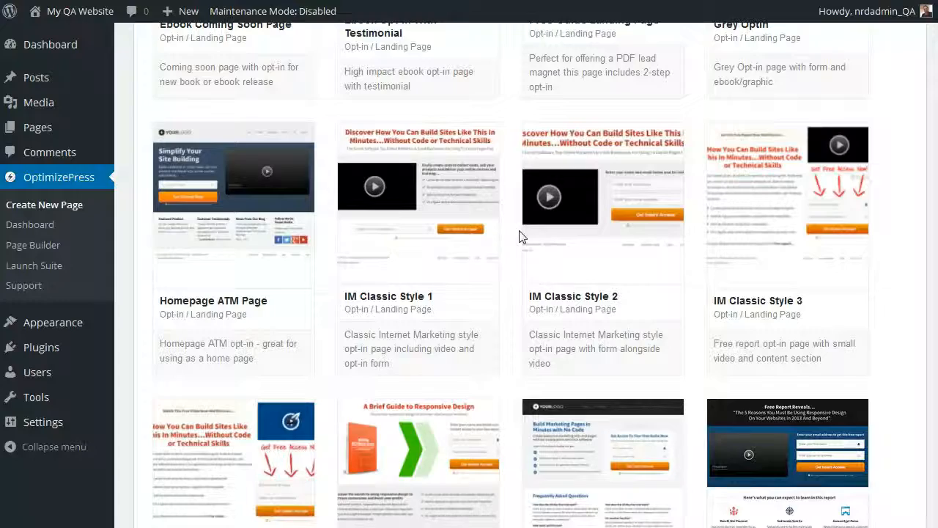
scroll(519, 237, "up", 11)
scroll(492, 305, "up", 1)
scroll(492, 305, "down", 1)
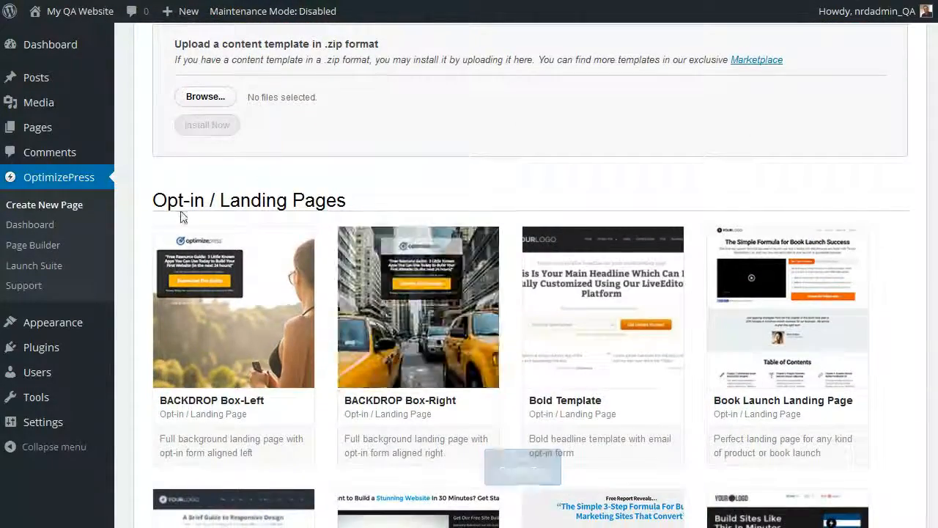
Step: Review the template gallery by category: opt-in, thank you, sales, webinar, membership, launch and other pages
scroll(583, 282, "down", 4)
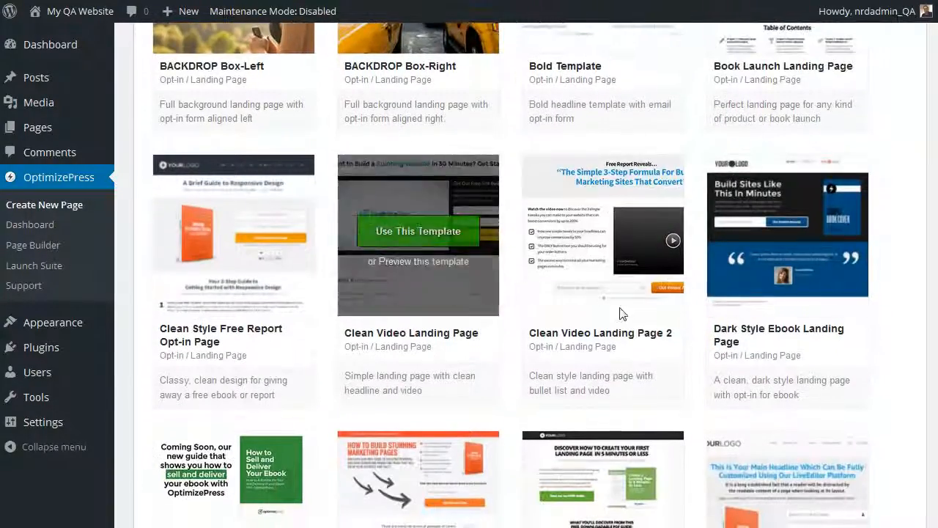
scroll(741, 301, "down", 6)
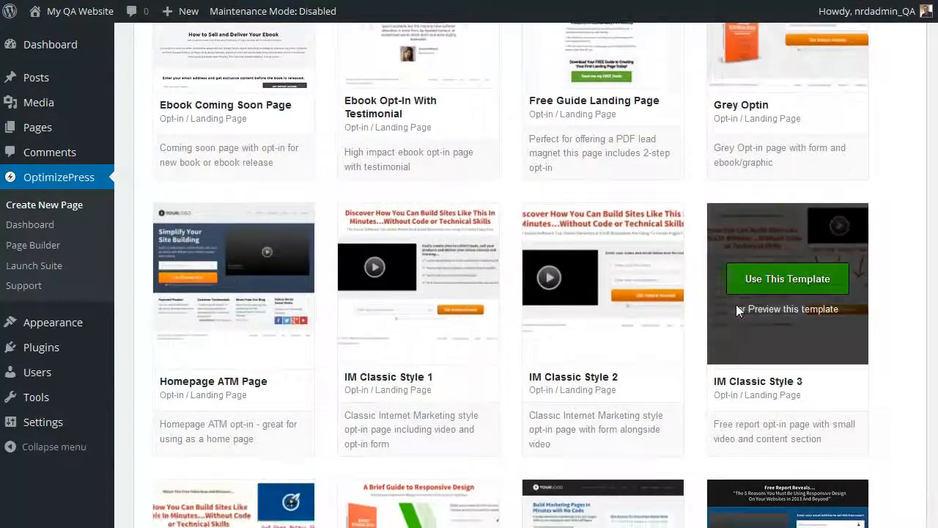
scroll(737, 304, "down", 10)
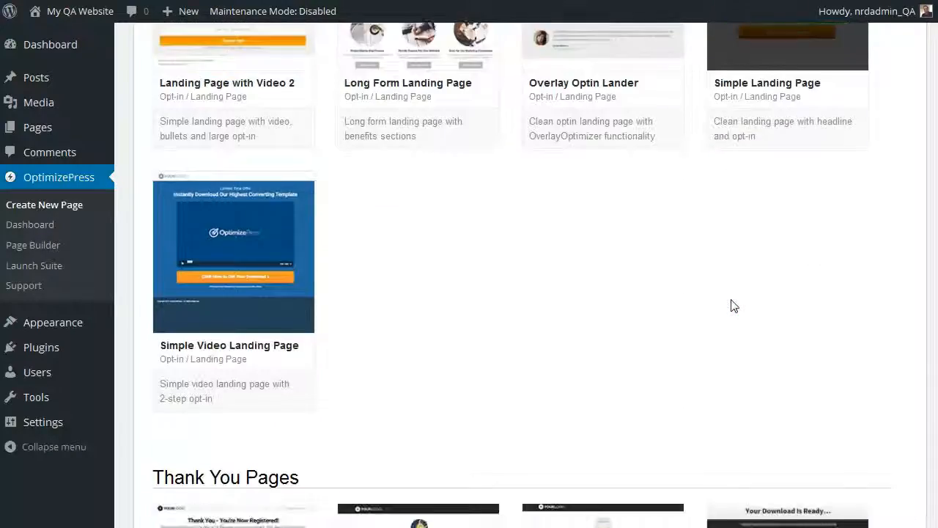
scroll(734, 306, "down", 7)
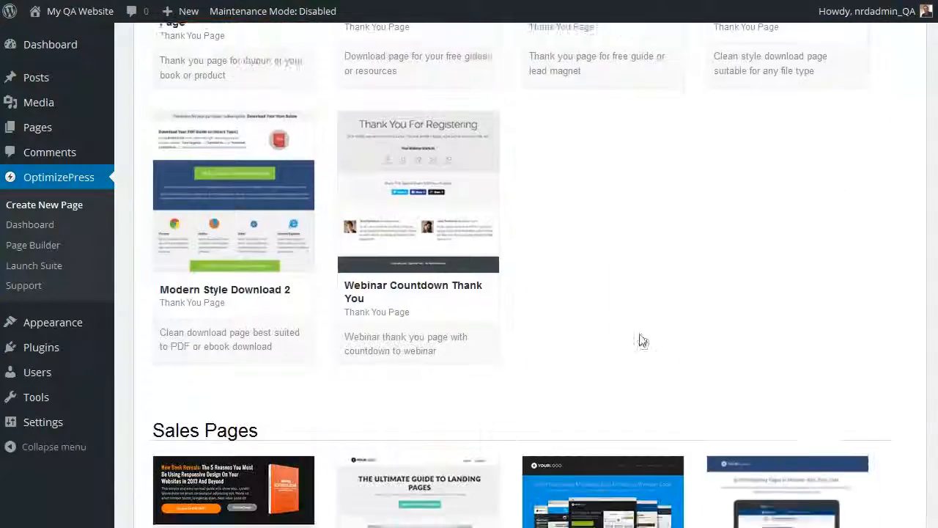
scroll(640, 340, "down", 3)
scroll(496, 279, "up", 5)
scroll(497, 275, "up", 1)
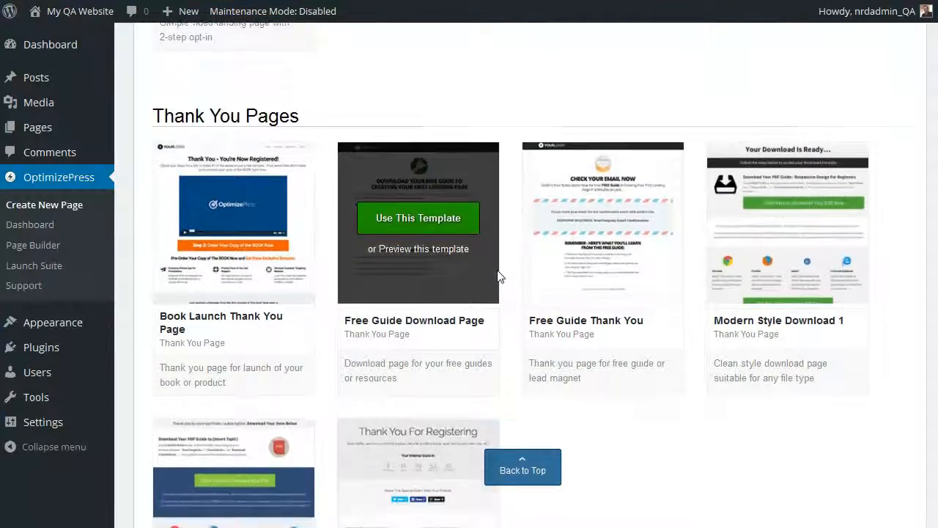
scroll(498, 276, "down", 8)
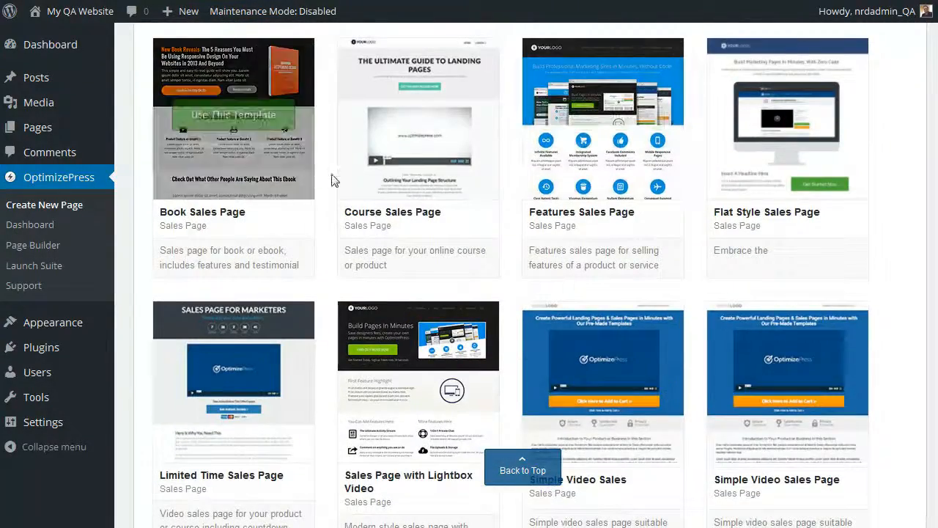
scroll(807, 380, "down", 6)
scroll(618, 356, "down", 4)
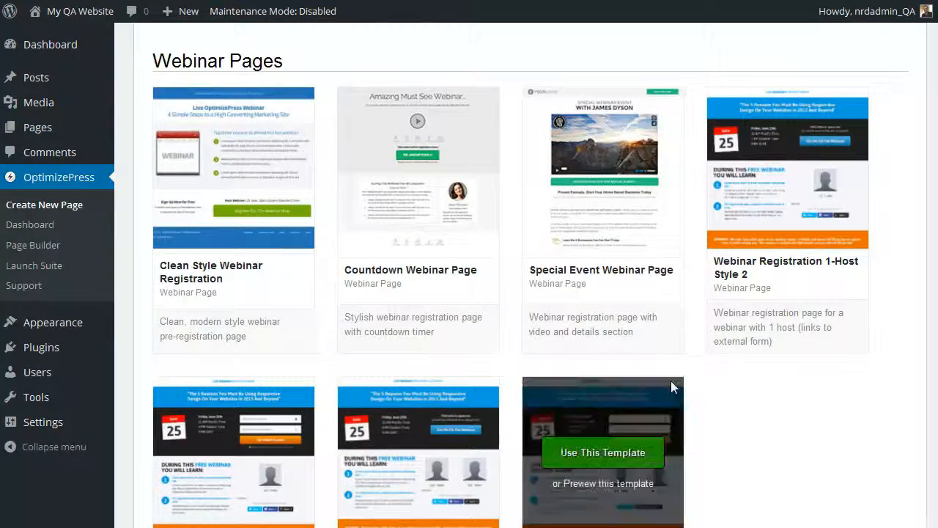
scroll(682, 381, "down", 2)
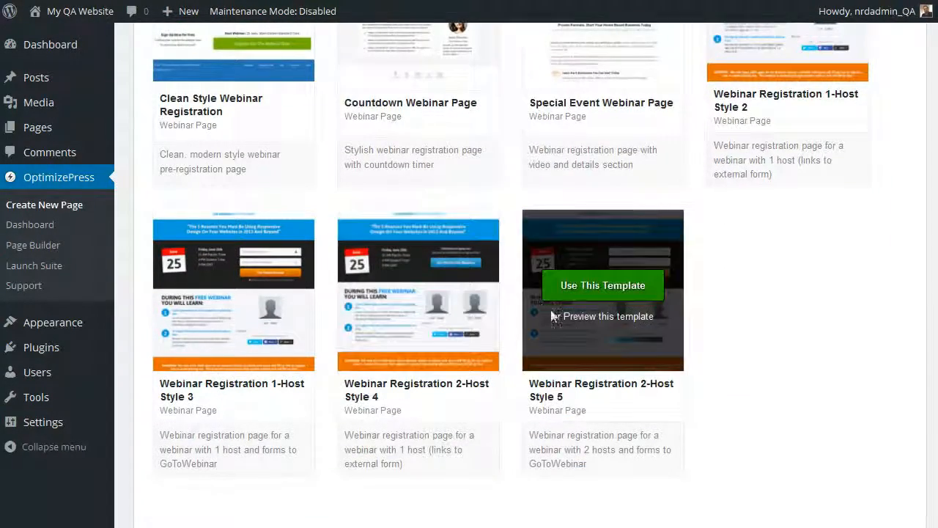
scroll(677, 360, "down", 4)
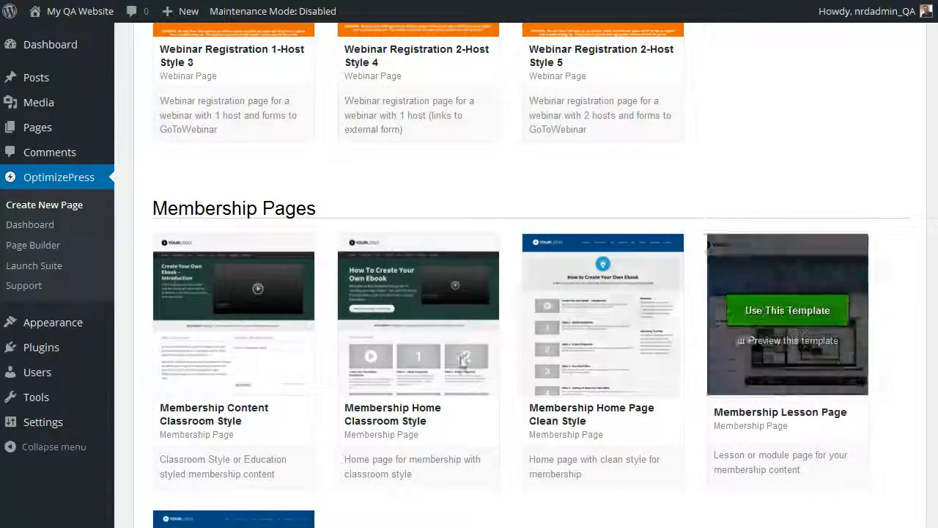
scroll(481, 361, "down", 9)
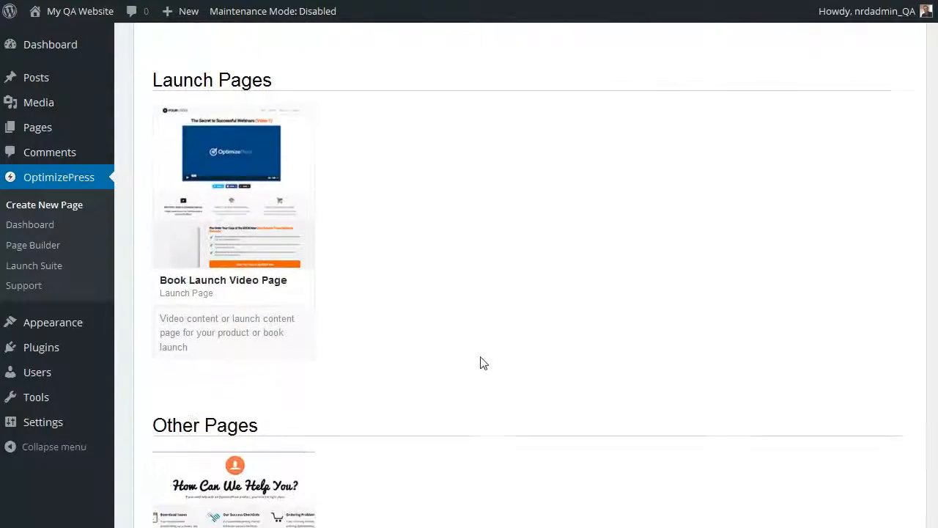
scroll(484, 360, "up", 20)
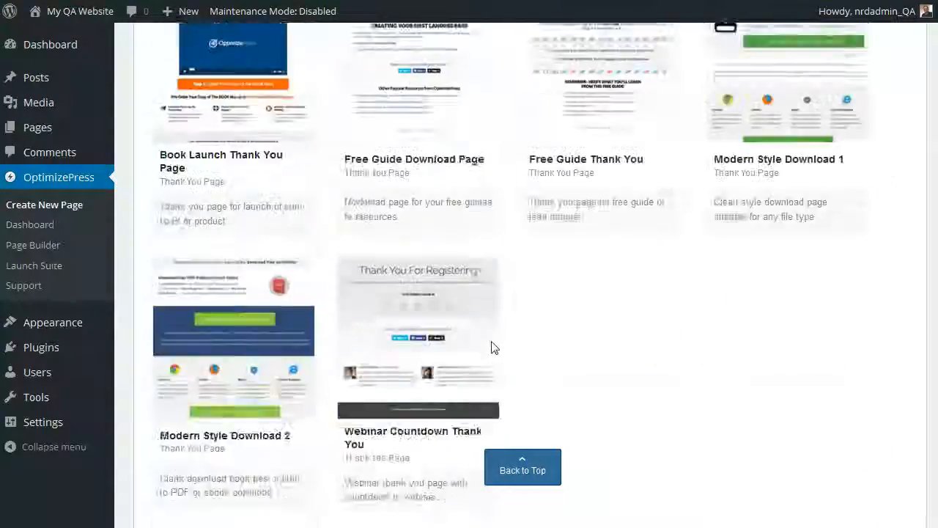
scroll(492, 348, "up", 20)
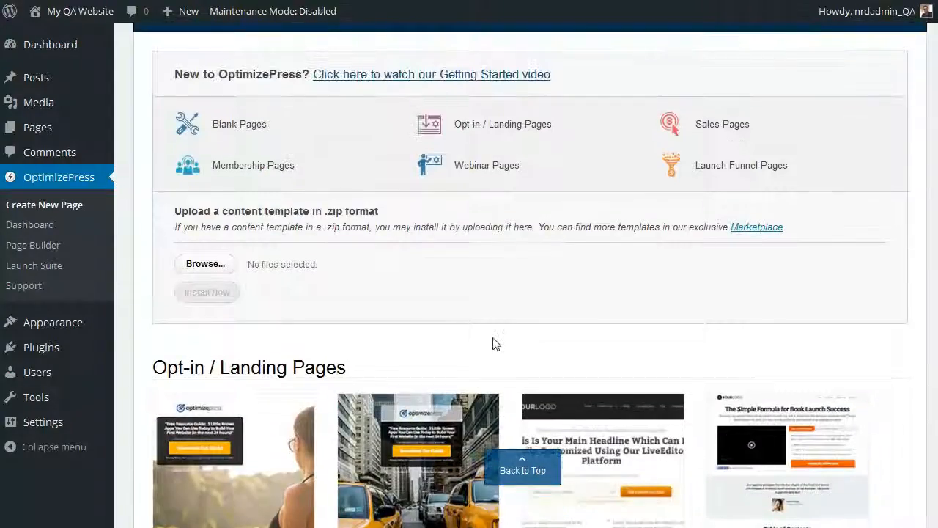
Step: Preview the BACKDROP Box-Right landing page template, check its Download The Guide pop-up form, and close the preview
scroll(496, 342, "down", 1)
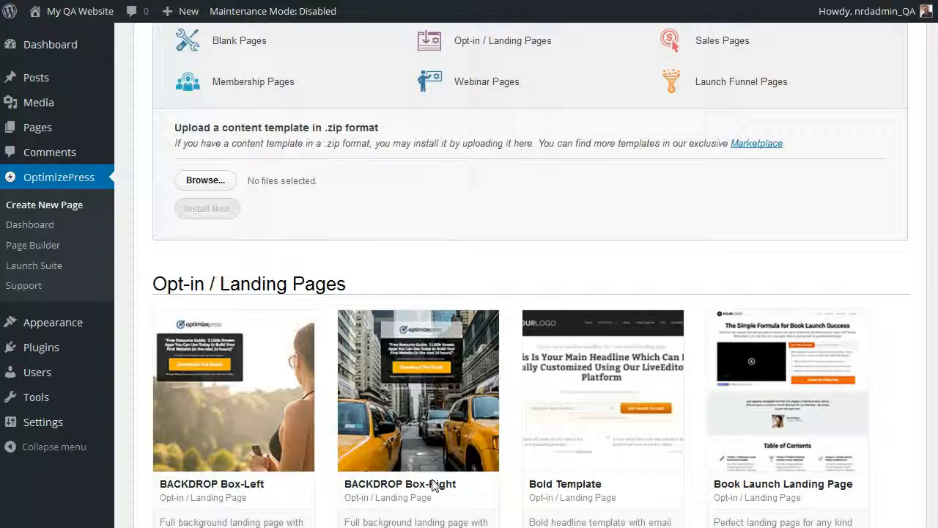
mouse_move(449, 438)
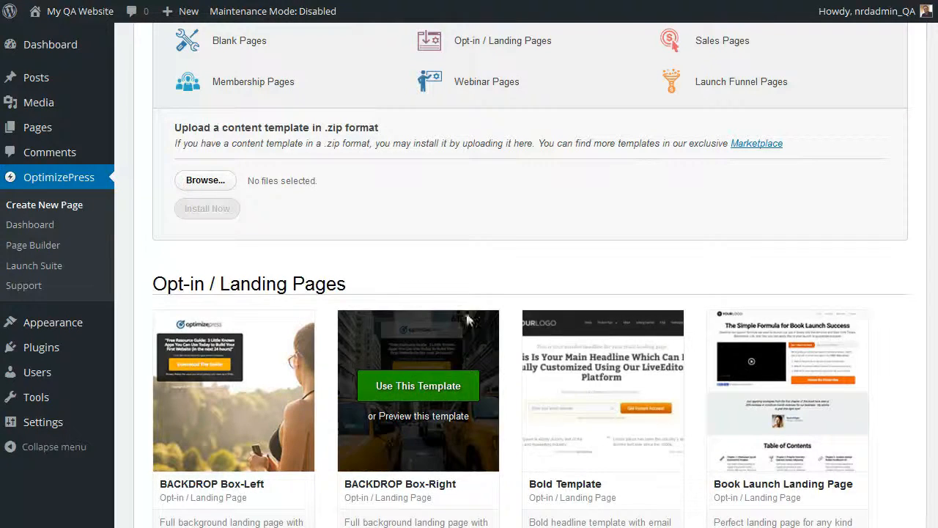
mouse_move(435, 357)
left_click(448, 418)
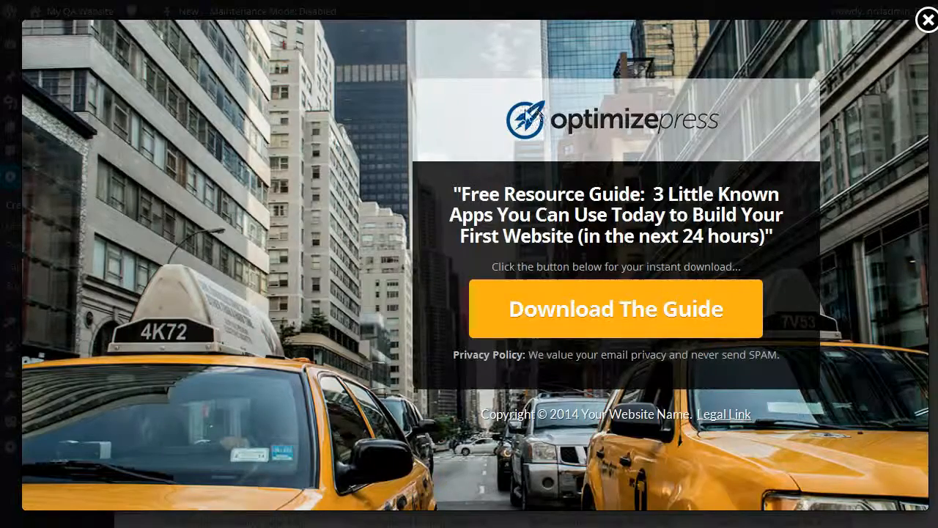
left_click(537, 317)
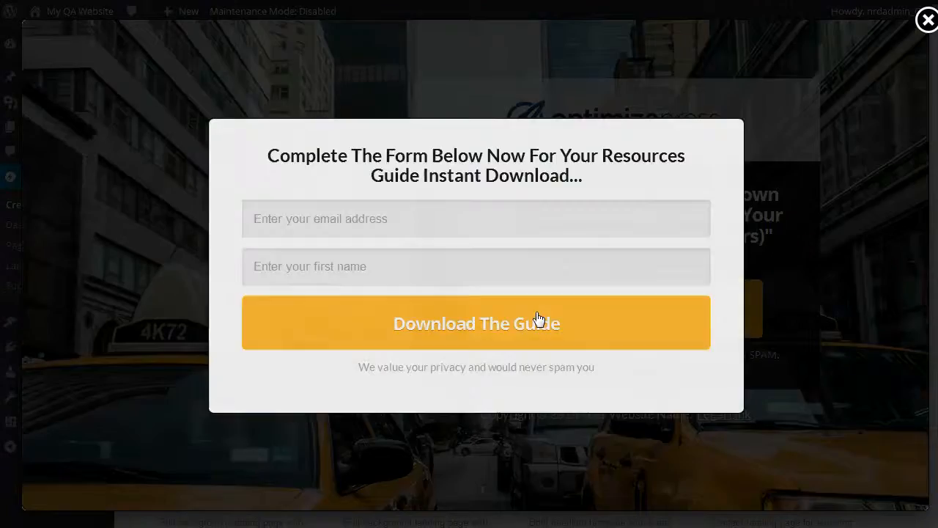
left_click(744, 121)
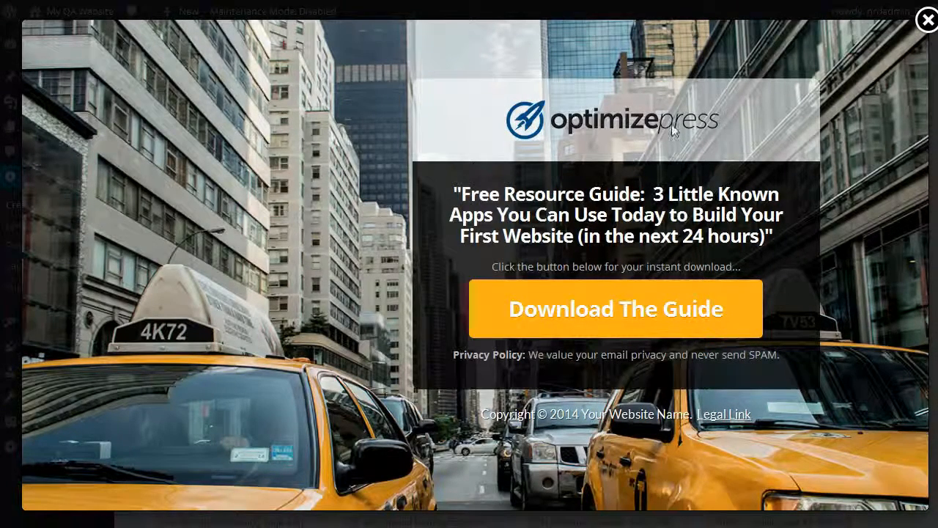
left_click(928, 22)
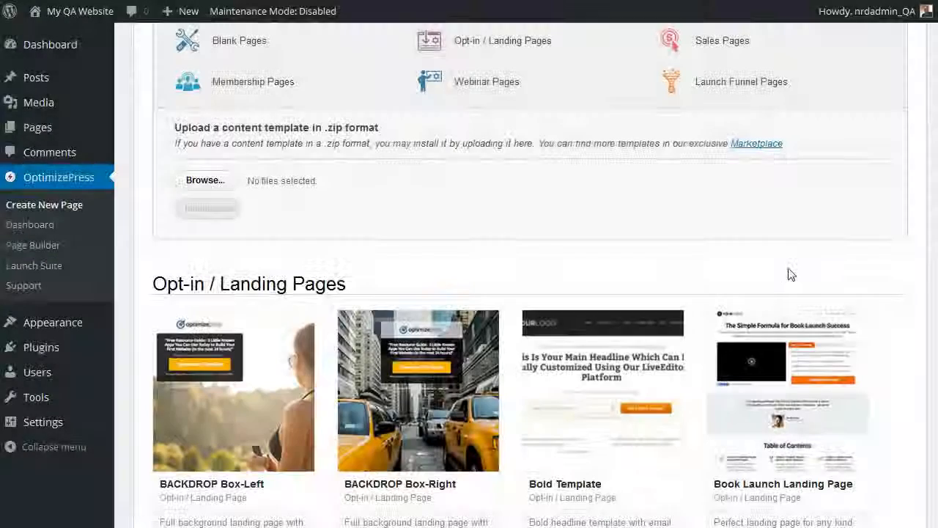
Step: Choose the BACKDROP Box-Right template for a new page and enter ebookdownload as the page name and permalink
mouse_move(401, 396)
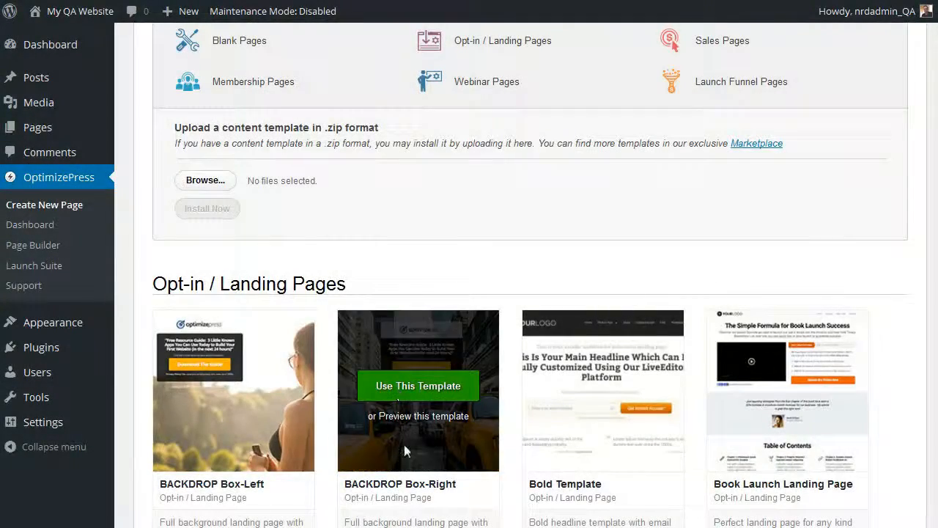
left_click(415, 388)
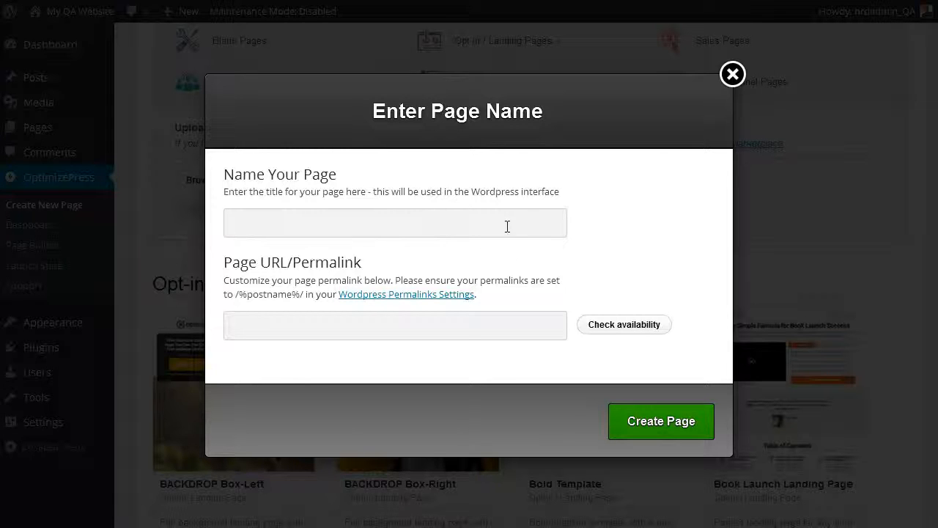
type("ebookdownload")
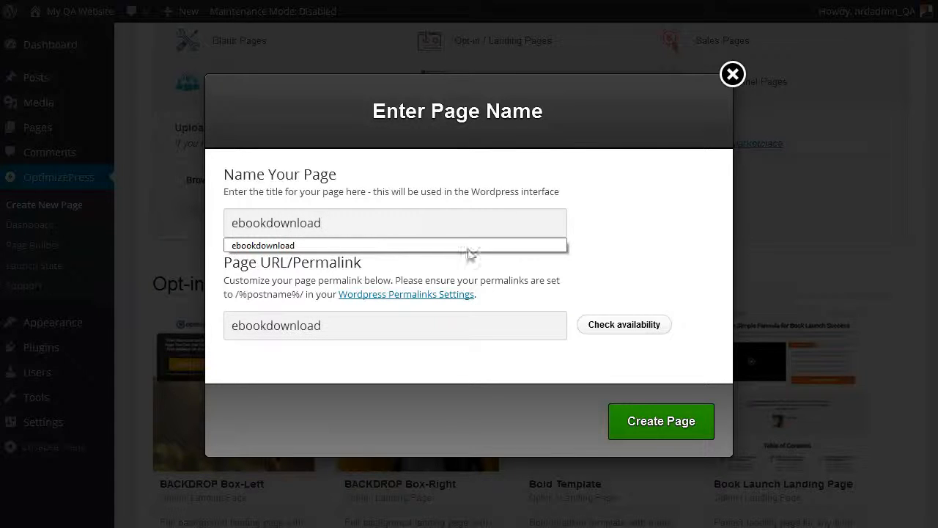
left_click(321, 246)
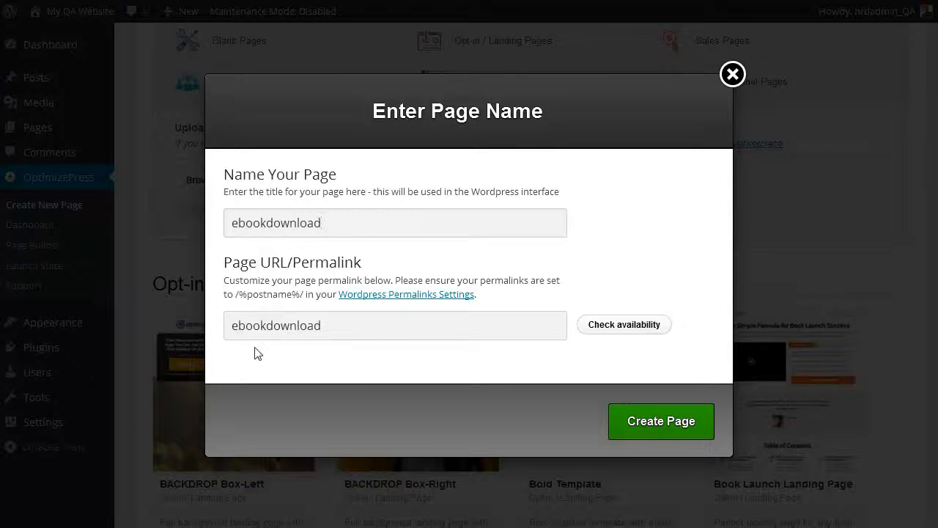
Step: Check the availability of the ebookdownload permalink, create the page, and look over its template layout in the LiveEditor
left_click(592, 329)
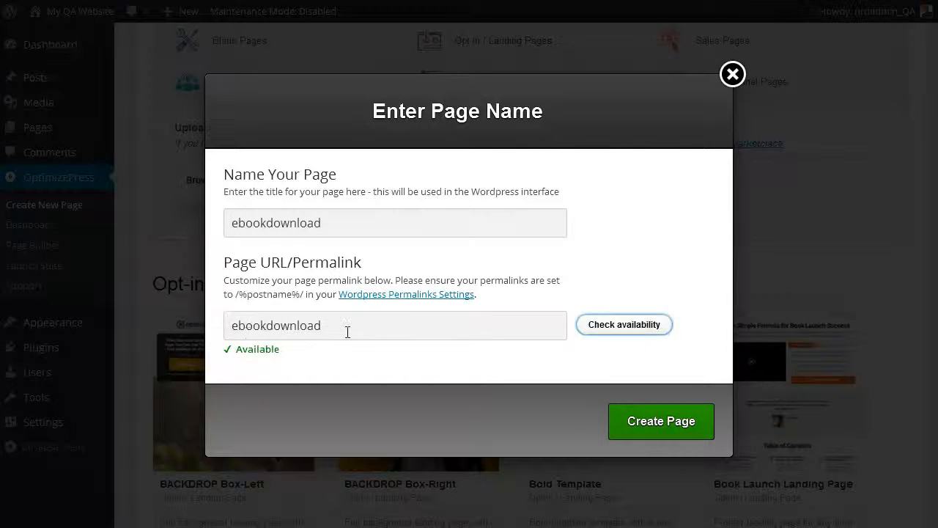
left_click(682, 429)
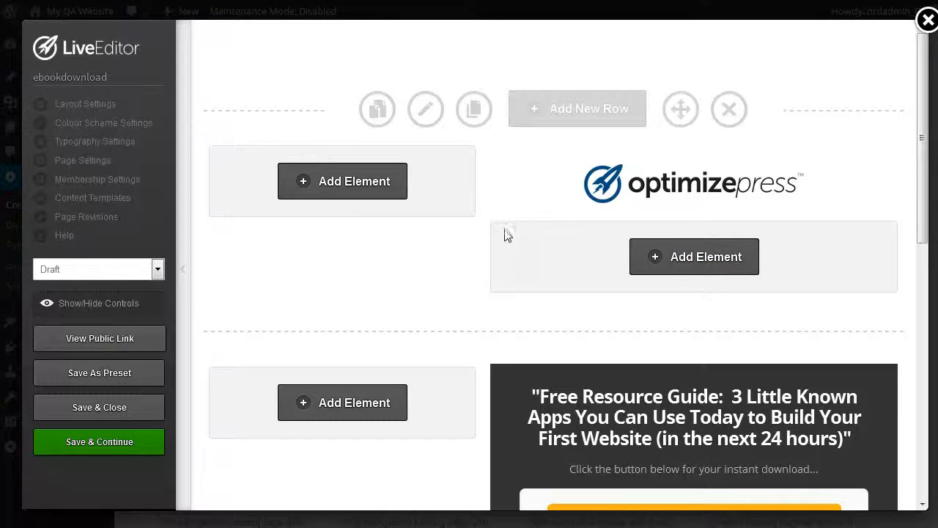
scroll(797, 253, "down", 4)
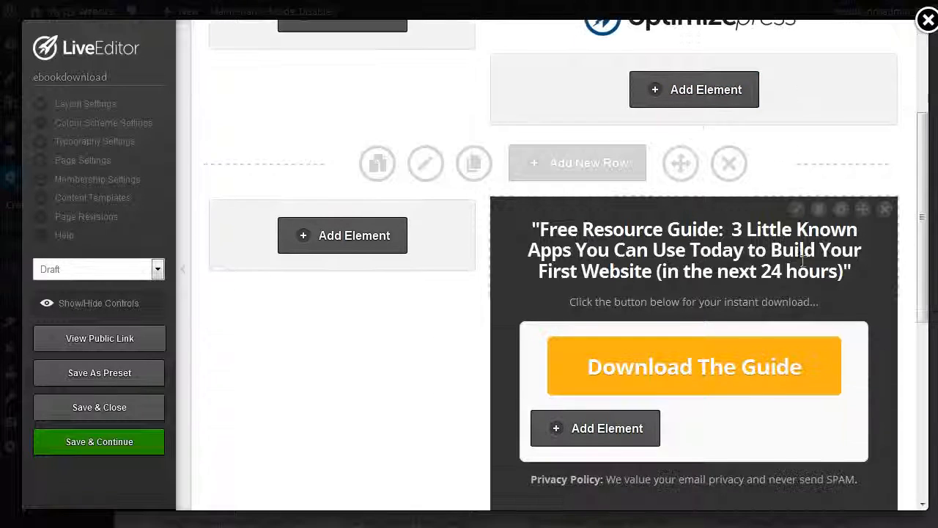
scroll(799, 273, "up", 4)
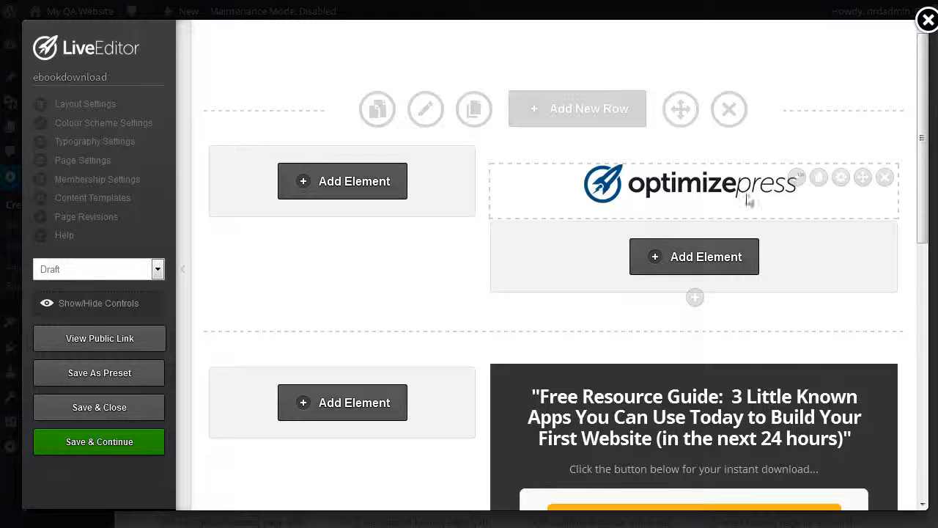
Step: Replace the OptimizePress logo image with podcast_NRD_LOGO_1000x500 from the Media Library at Medium size (300 × 150)
left_click(797, 178)
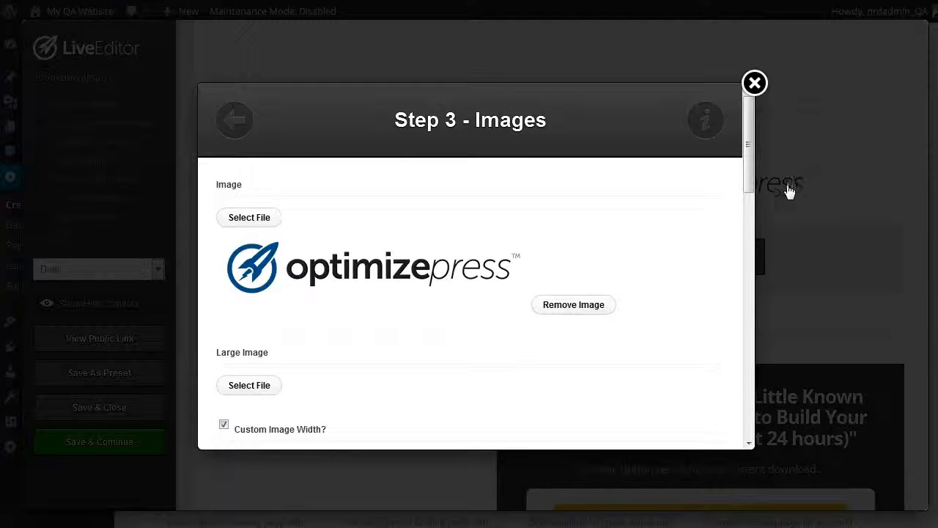
left_click(553, 307)
left_click(243, 222)
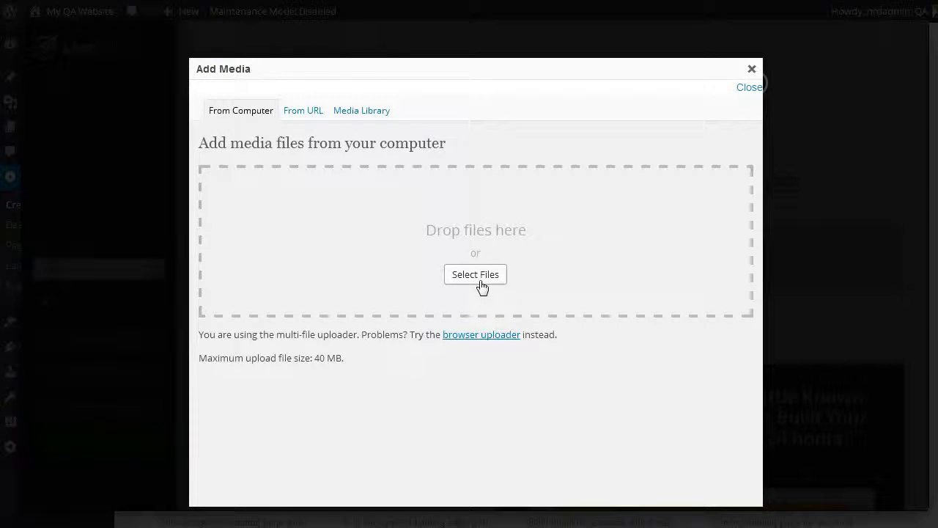
left_click(359, 112)
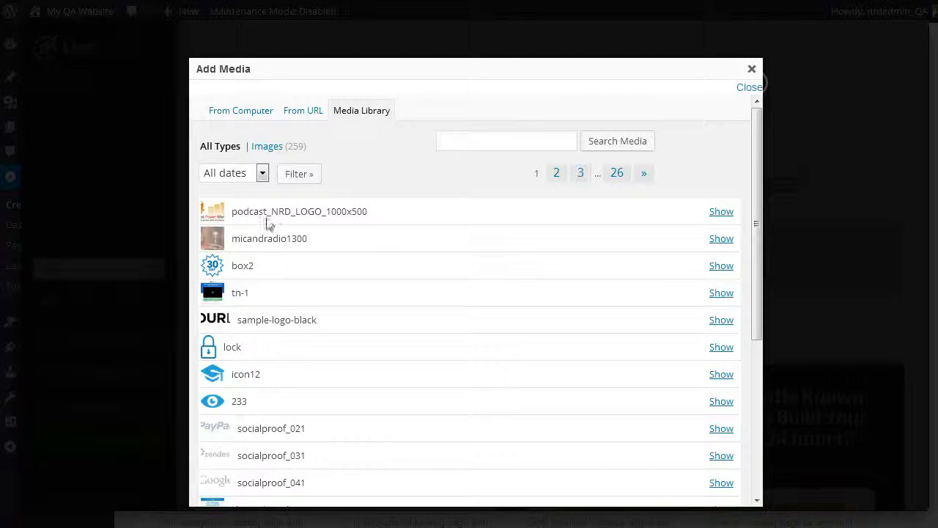
left_click(721, 211)
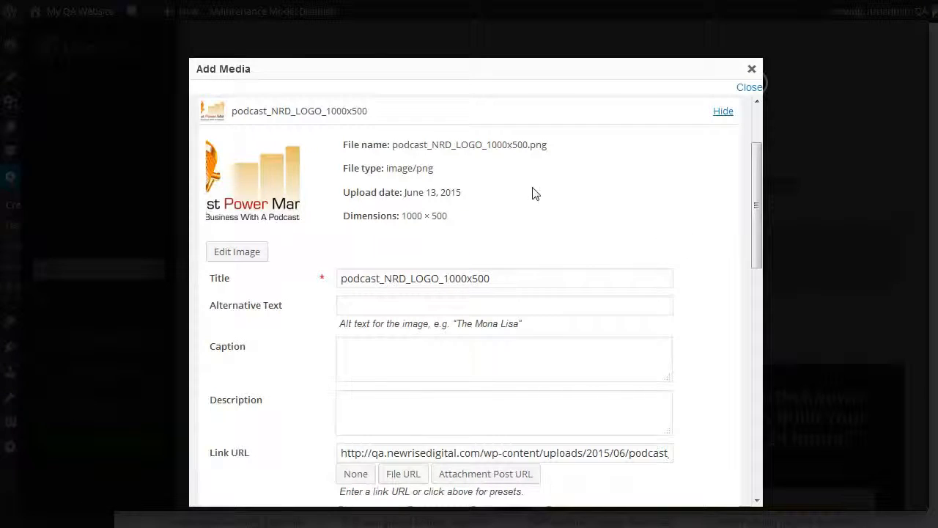
scroll(533, 193, "down", 5)
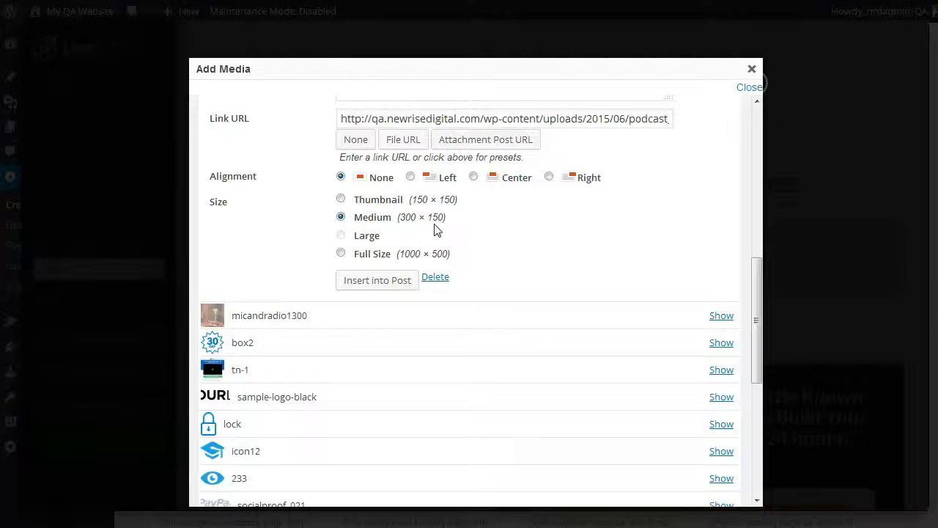
left_click(387, 289)
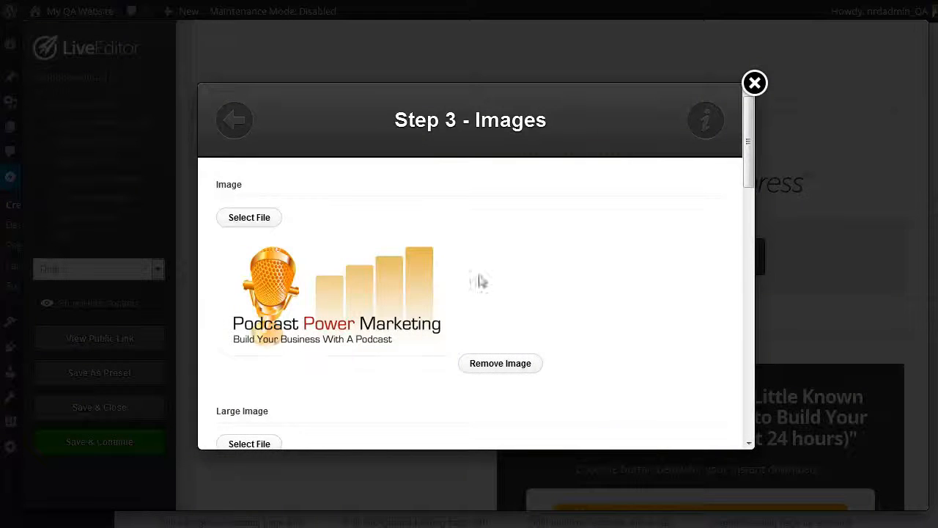
Step: Review the logo image's width, caption, link, alignment and margin options, and insert it into the page
scroll(511, 291, "down", 2)
scroll(515, 292, "down", 1)
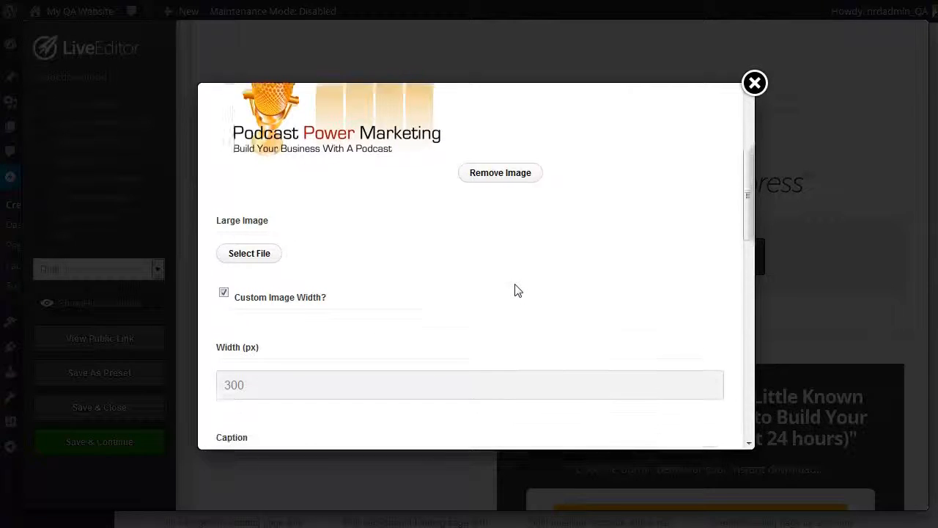
left_click(306, 365)
left_click_drag(251, 364, 214, 371)
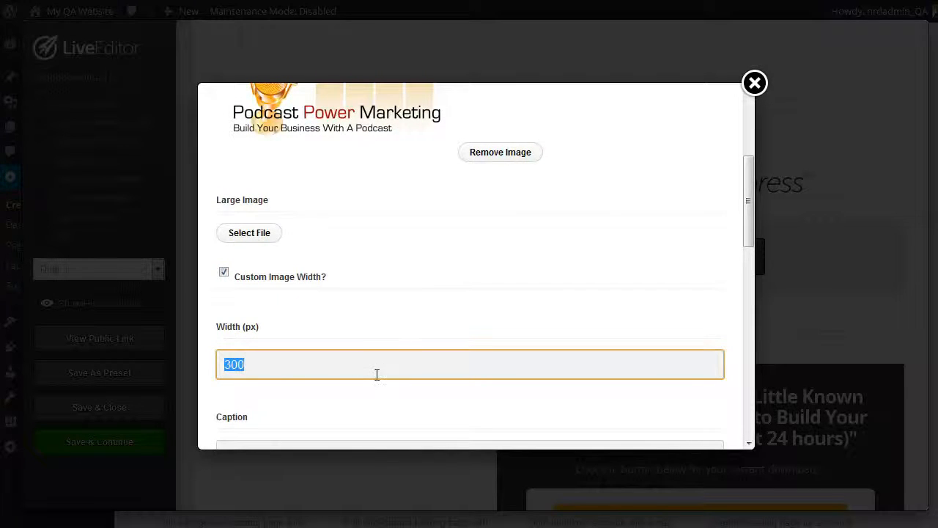
scroll(377, 375, "down", 5)
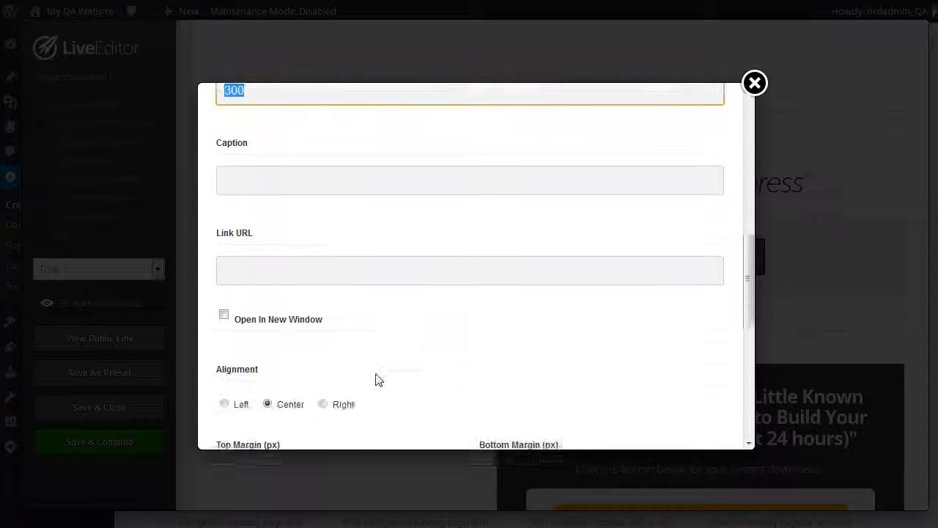
scroll(376, 379, "up", 2)
scroll(377, 379, "down", 4)
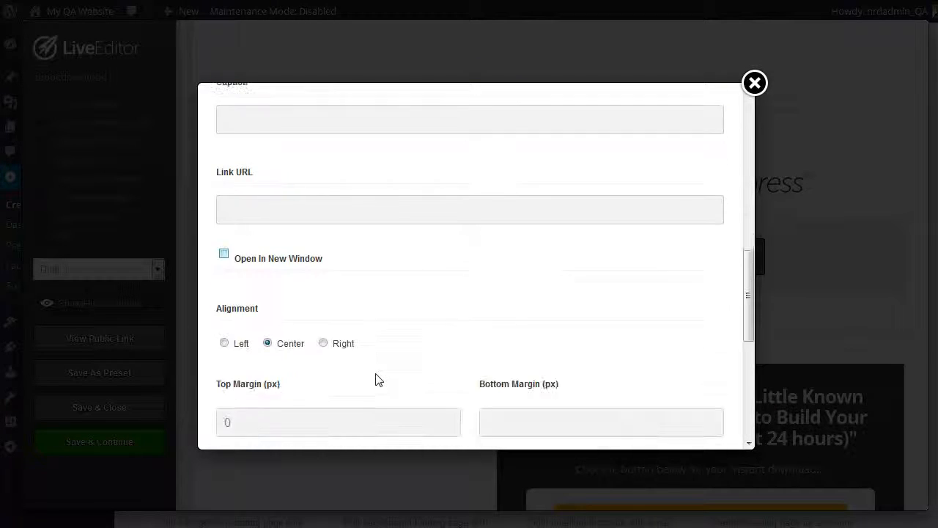
scroll(377, 379, "down", 3)
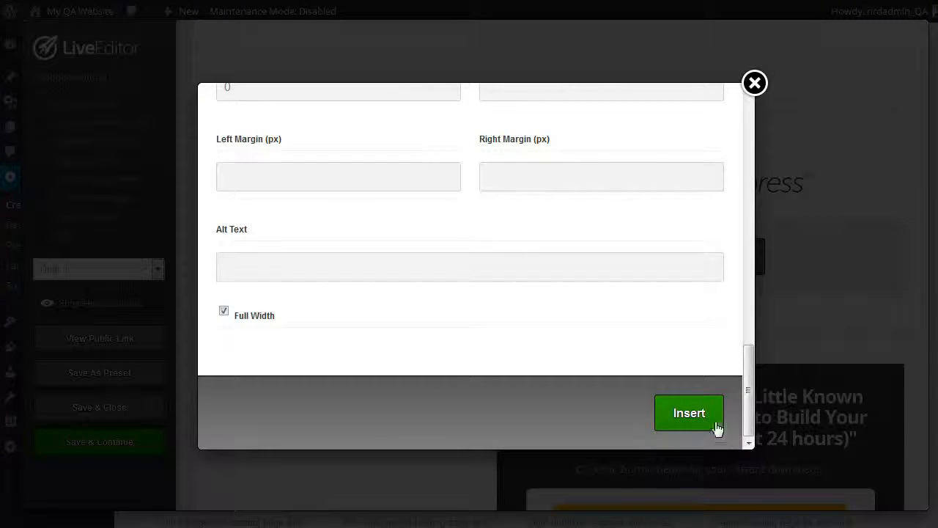
left_click(708, 415)
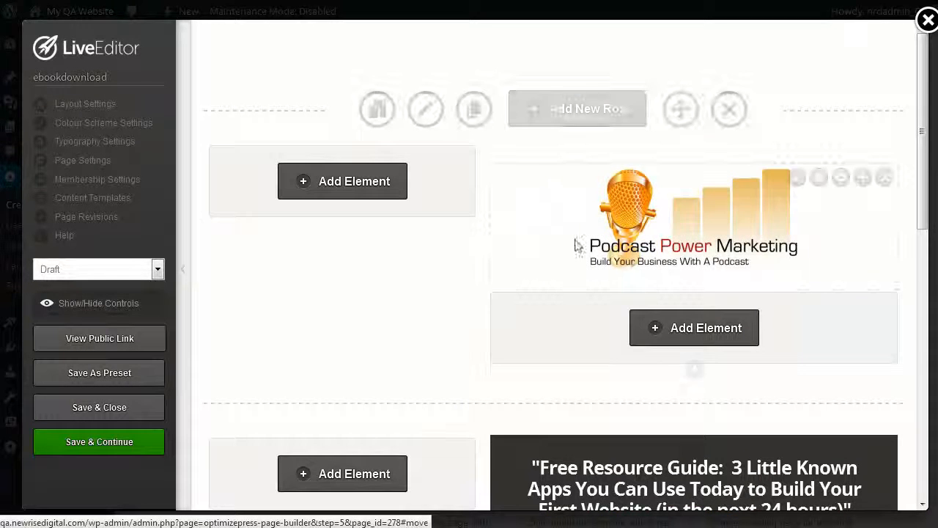
Step: Change the dark box's headline text to "Free Resource Guide: How To Setup Your Own Podcast In 7 Easy Steps"
scroll(582, 329, "down", 3)
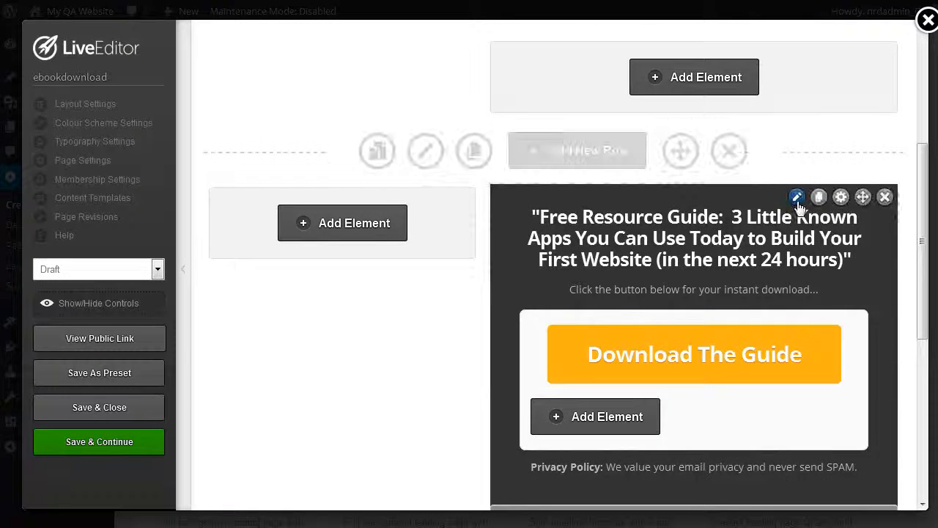
left_click(793, 194)
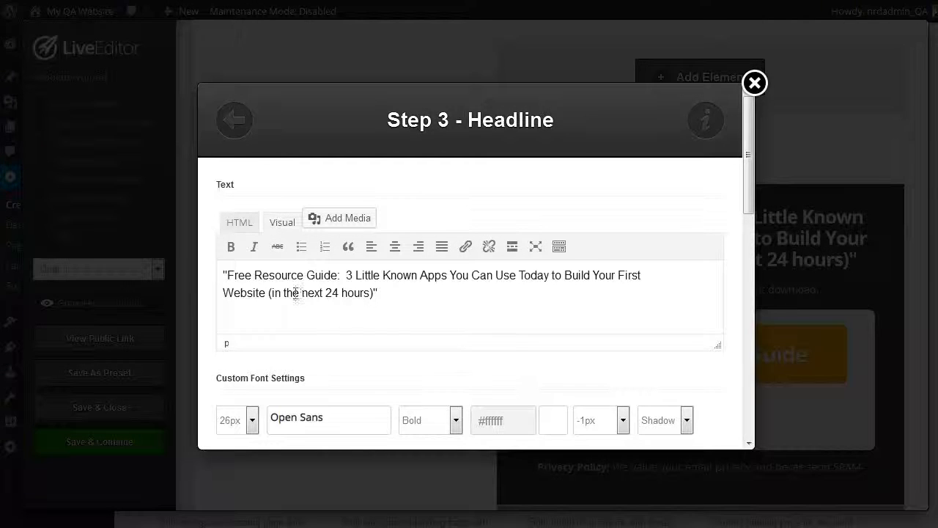
left_click_drag(347, 275, 368, 291)
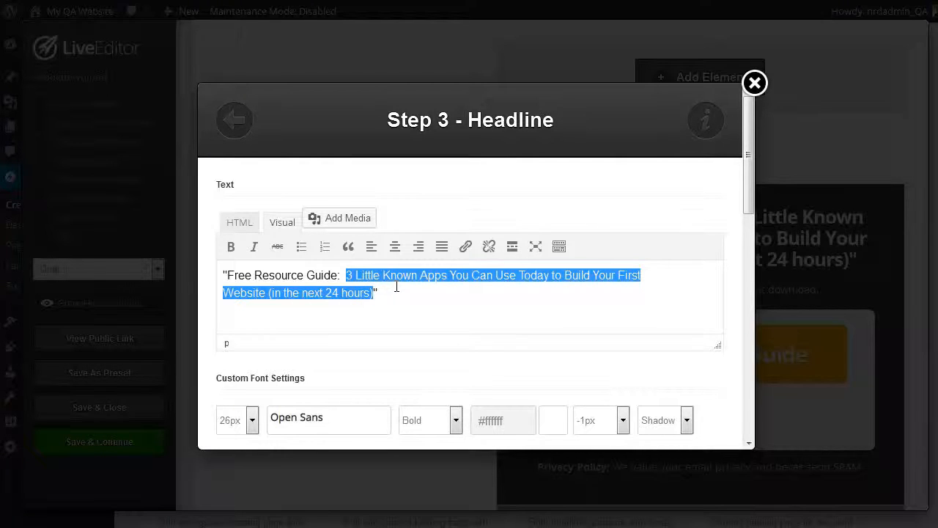
type("Ho")
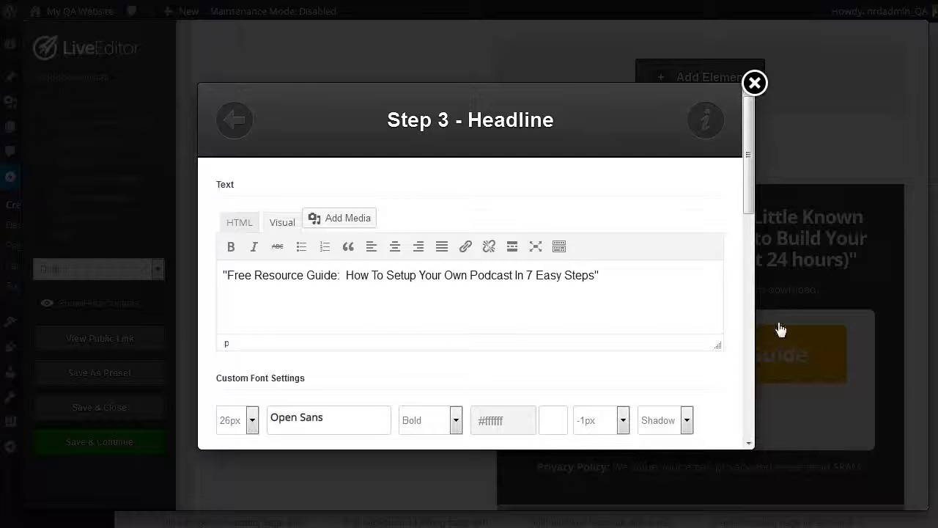
Step: Examine the headline's custom font settings: the available sizes, the font list and the colour picker
scroll(524, 346, "down", 1)
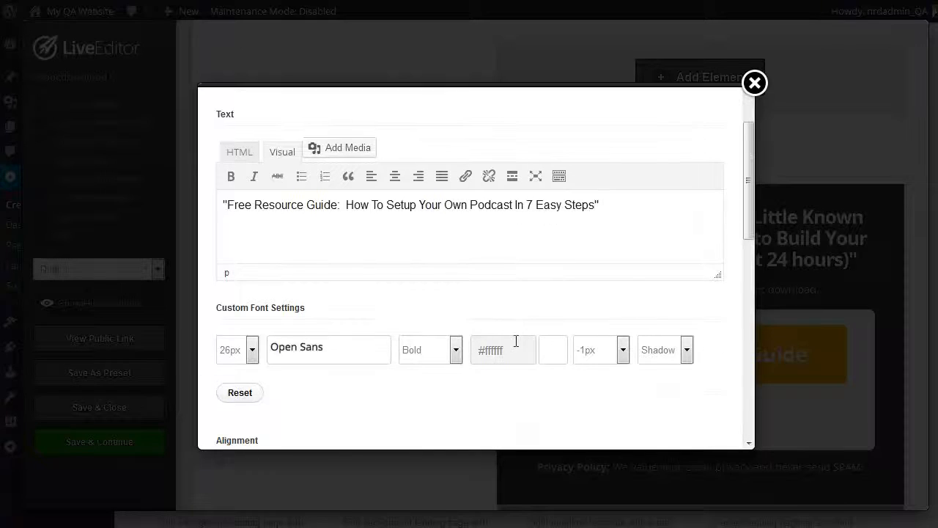
left_click(252, 352)
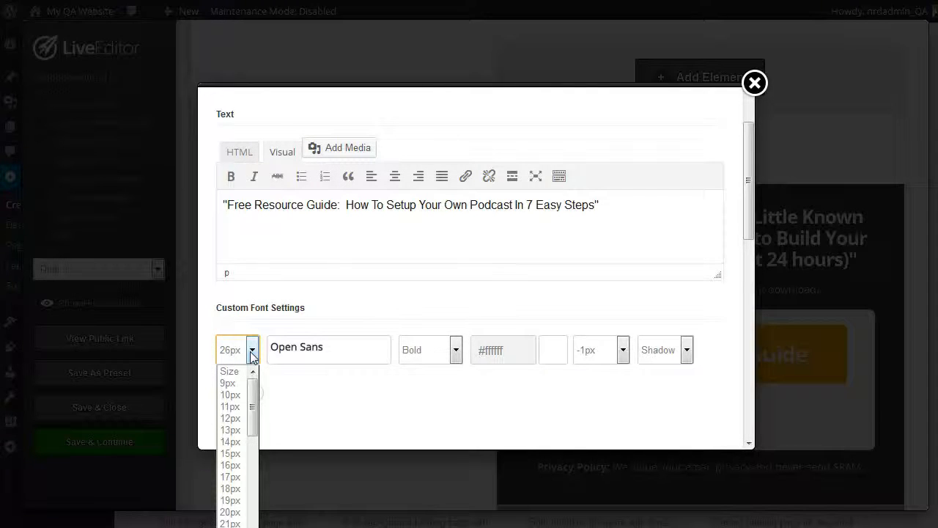
left_click(352, 316)
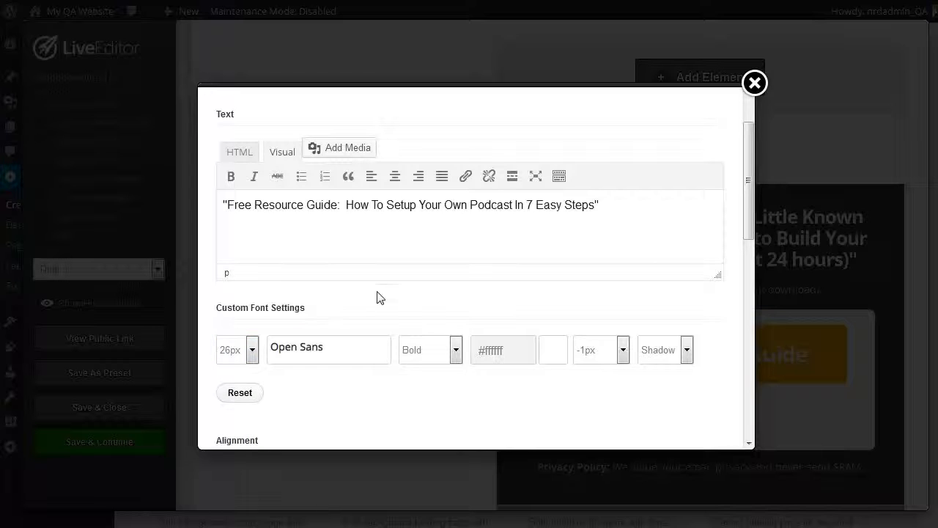
left_click(349, 359)
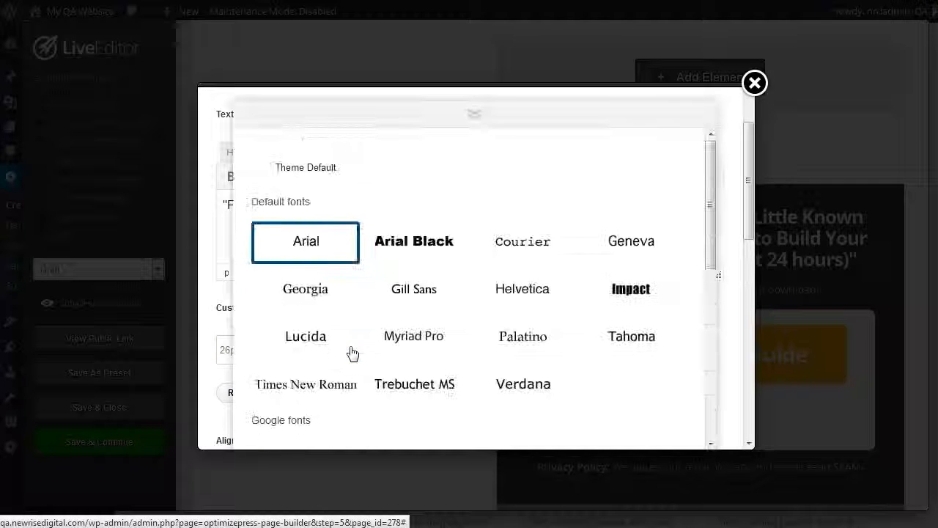
scroll(575, 297, "down", 3)
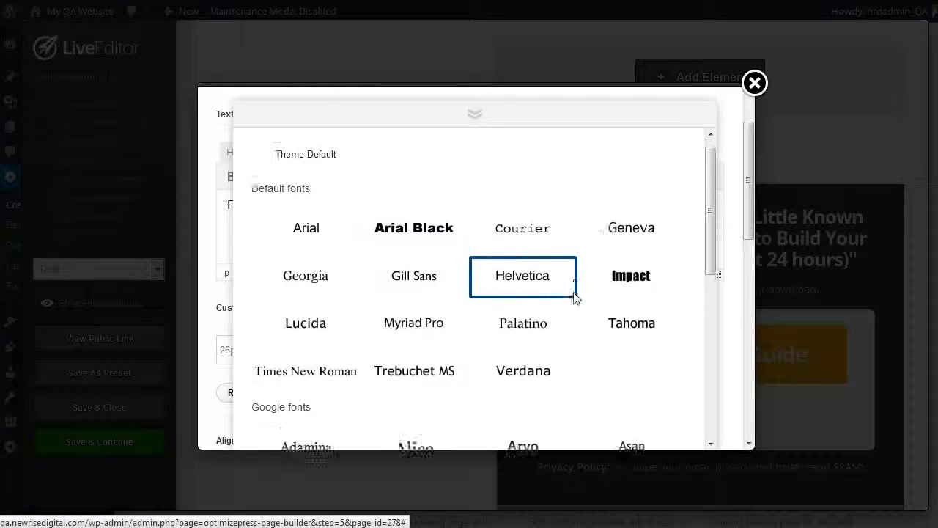
scroll(575, 303, "down", 6)
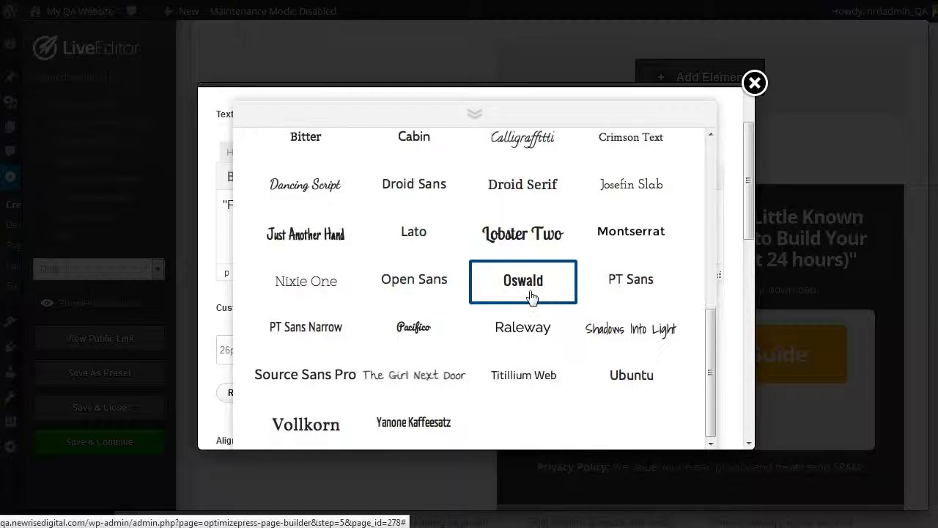
scroll(531, 303, "up", 9)
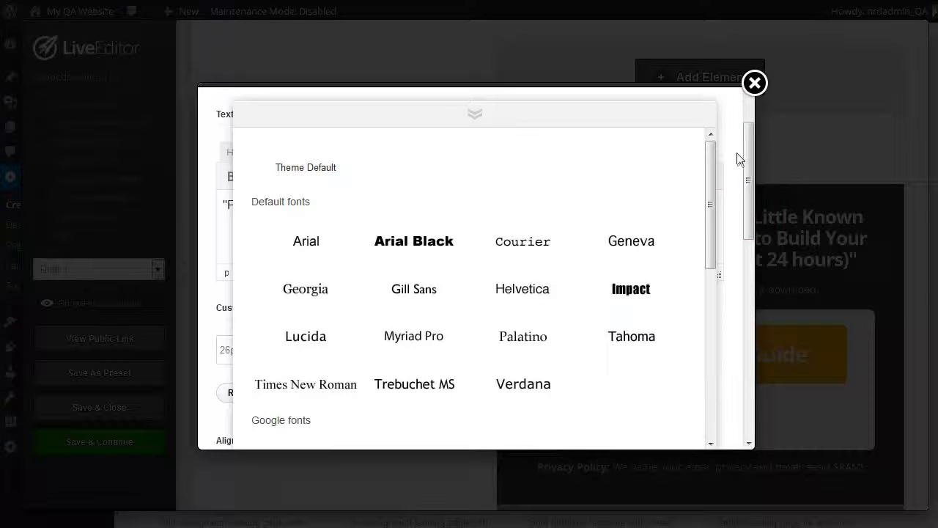
left_click(484, 117)
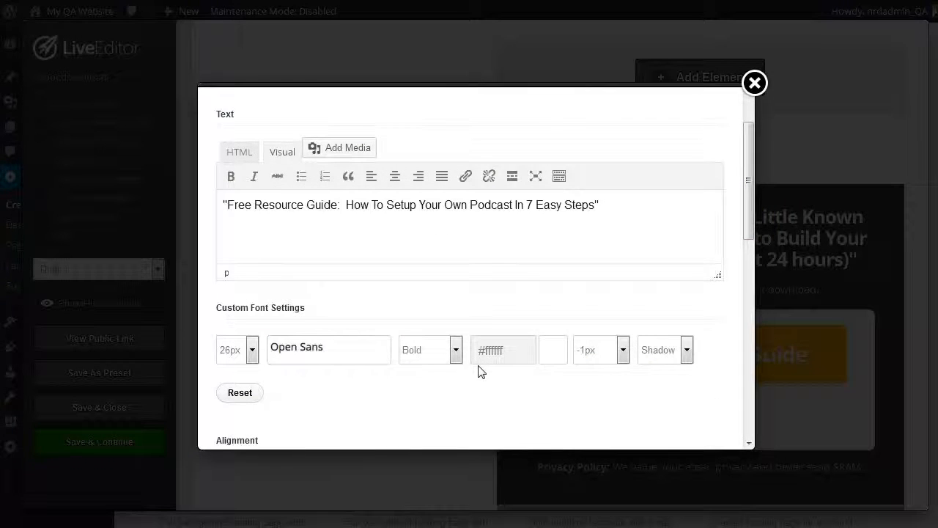
left_click(528, 355)
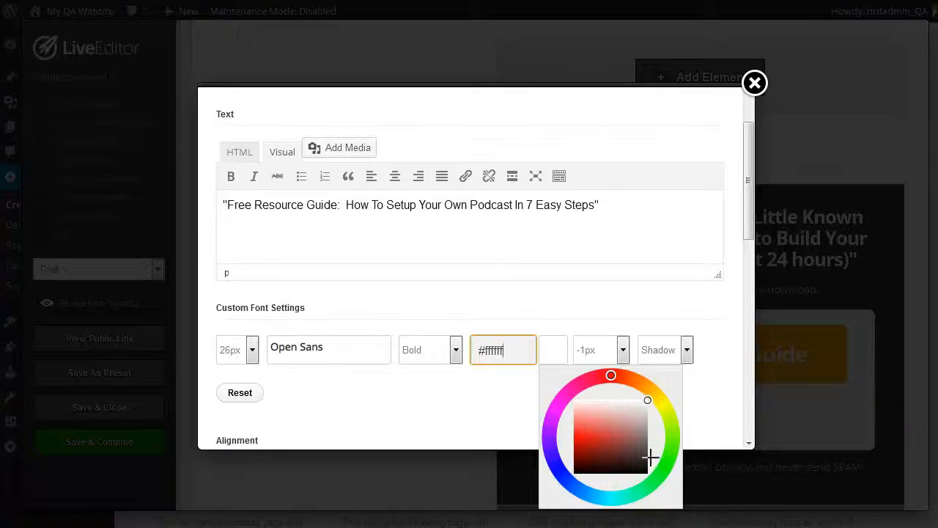
left_click(634, 300)
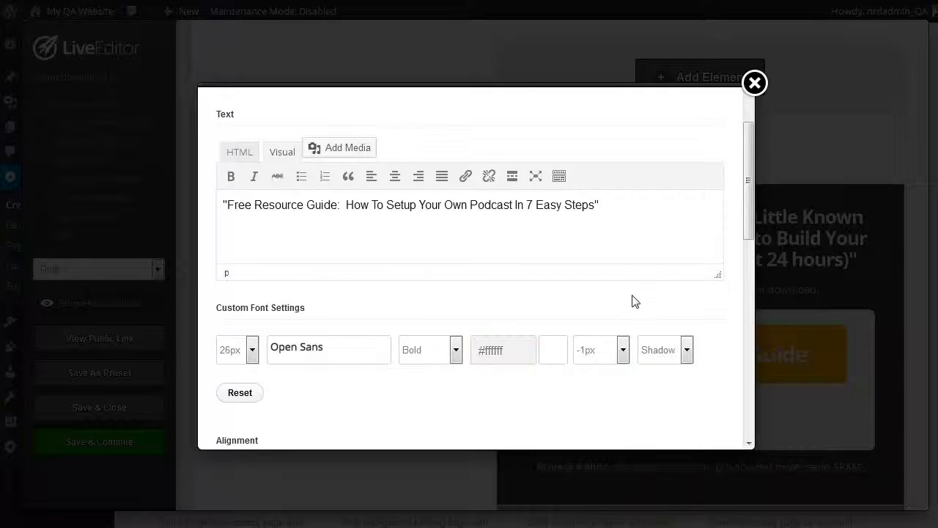
Step: Review the headline's alignment, headline tag, line height, highlight and margin settings
scroll(605, 329, "down", 1)
scroll(606, 328, "down", 2)
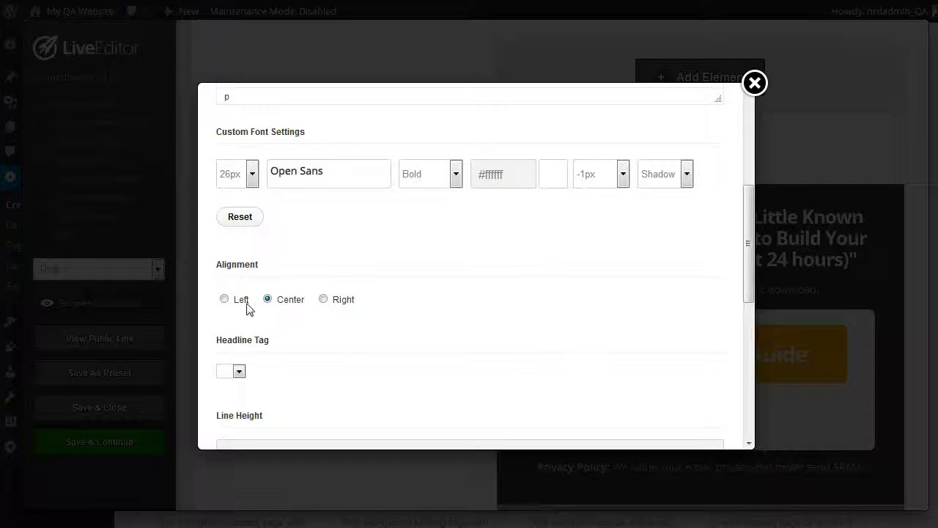
scroll(417, 341, "down", 2)
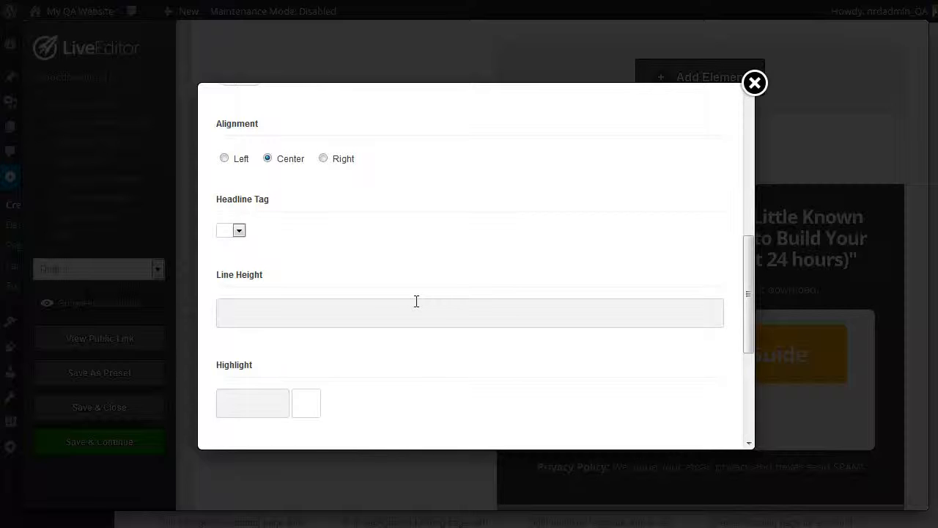
scroll(415, 301, "down", 2)
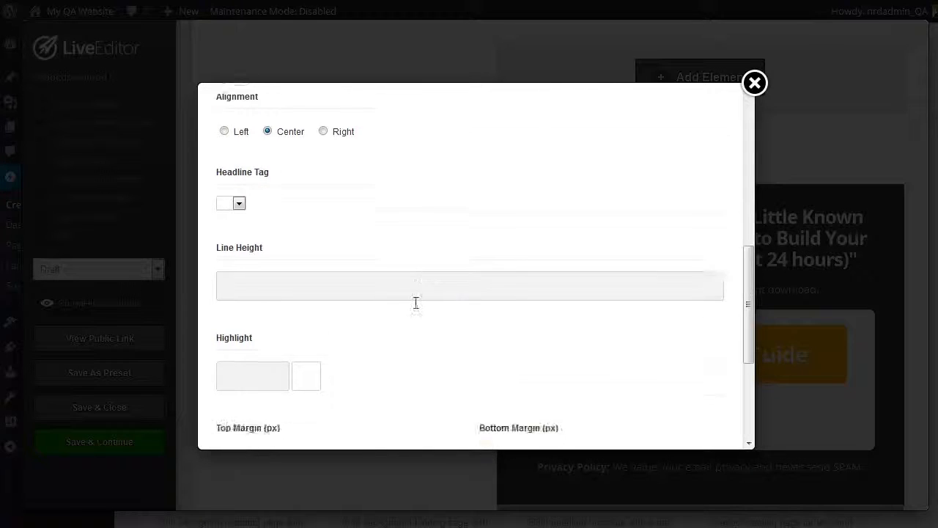
scroll(416, 306, "down", 1)
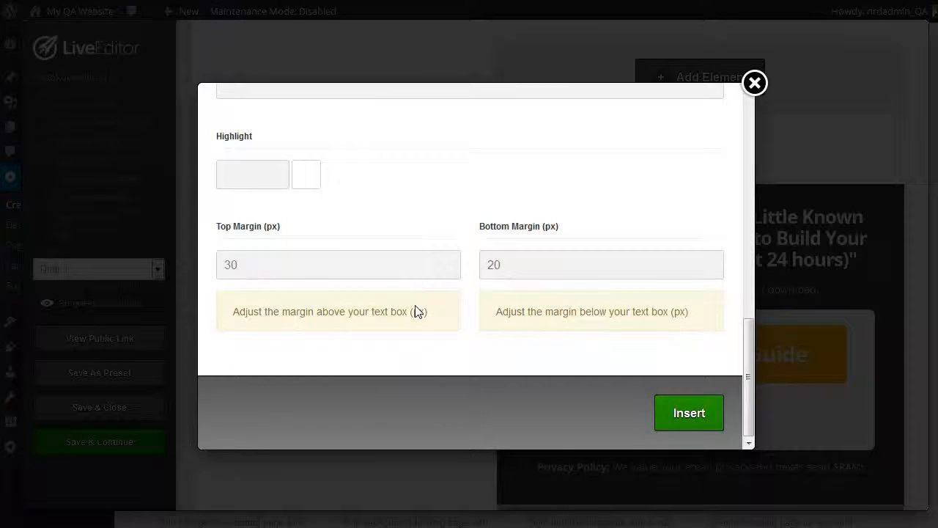
scroll(416, 311, "up", 5)
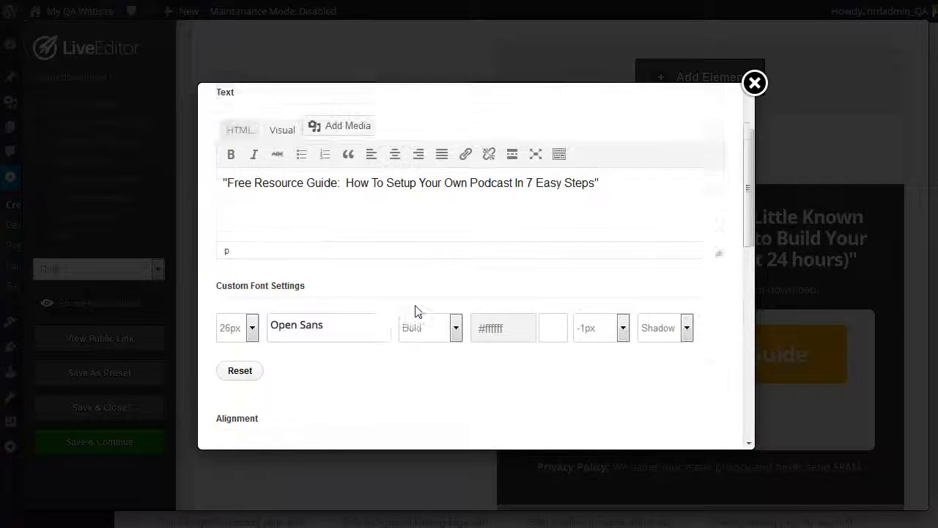
Step: Insert the edited headline into the page and review the text settings of the instant-download line beneath it
scroll(415, 308, "down", 5)
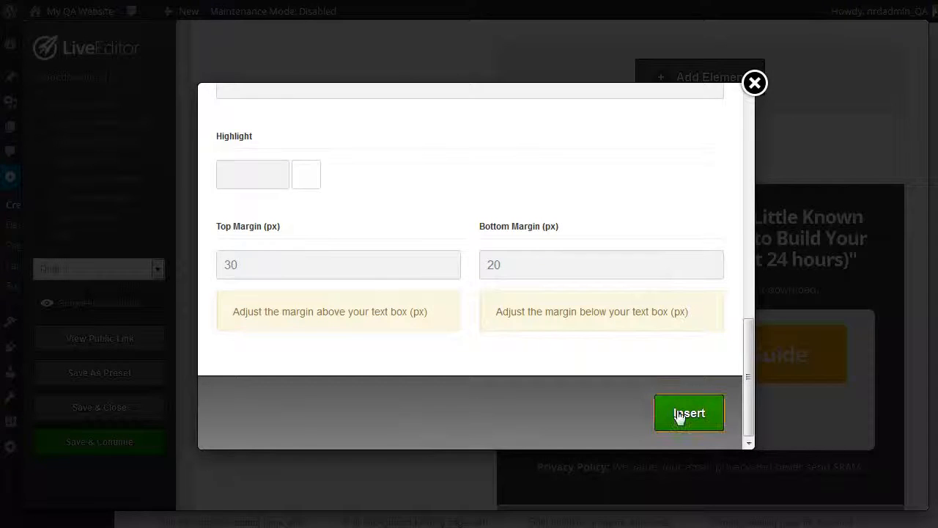
left_click(679, 415)
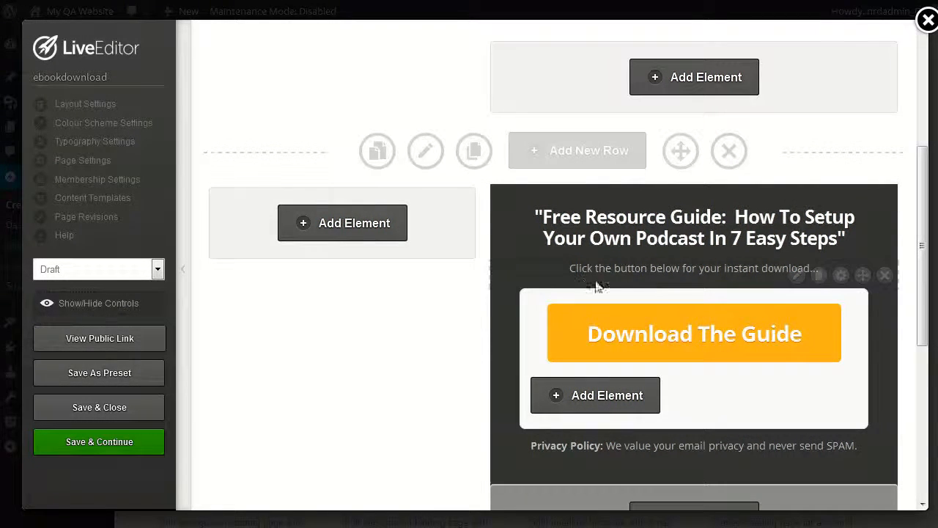
left_click(799, 276)
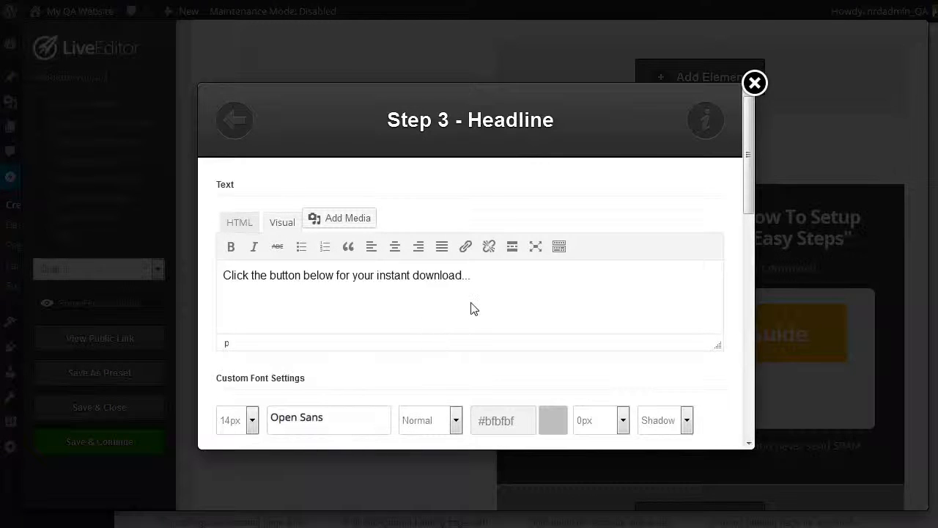
left_click(755, 83)
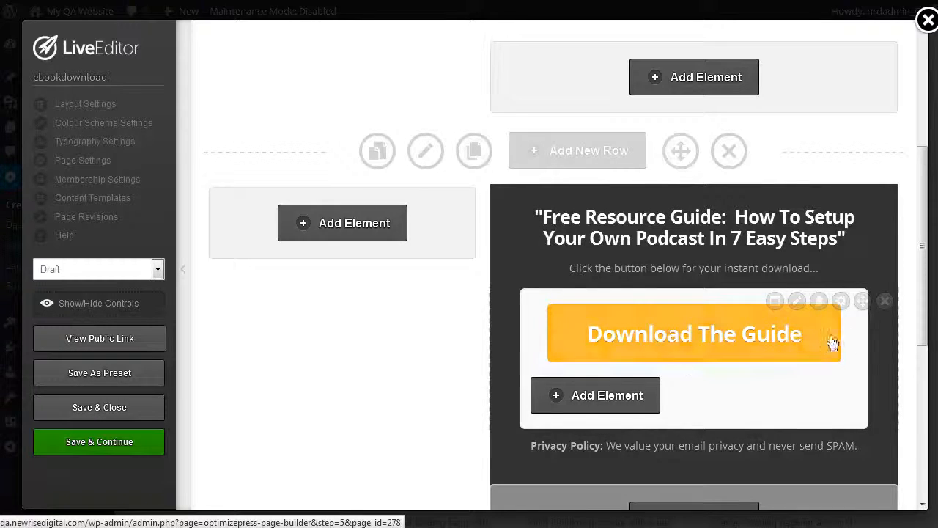
Step: Open the opt-in box settings in the "Download The Guide" button's pop-up and set the integration type to Custom form
left_click(797, 306)
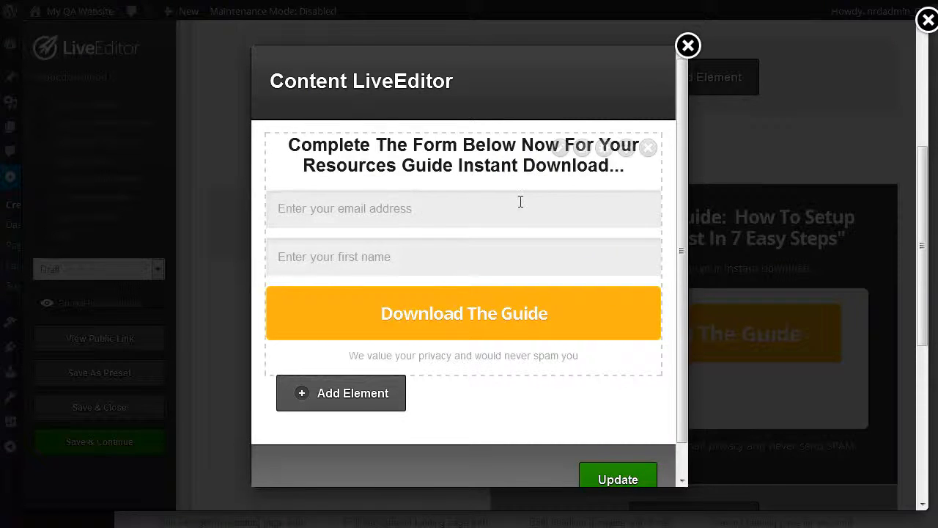
left_click(561, 150)
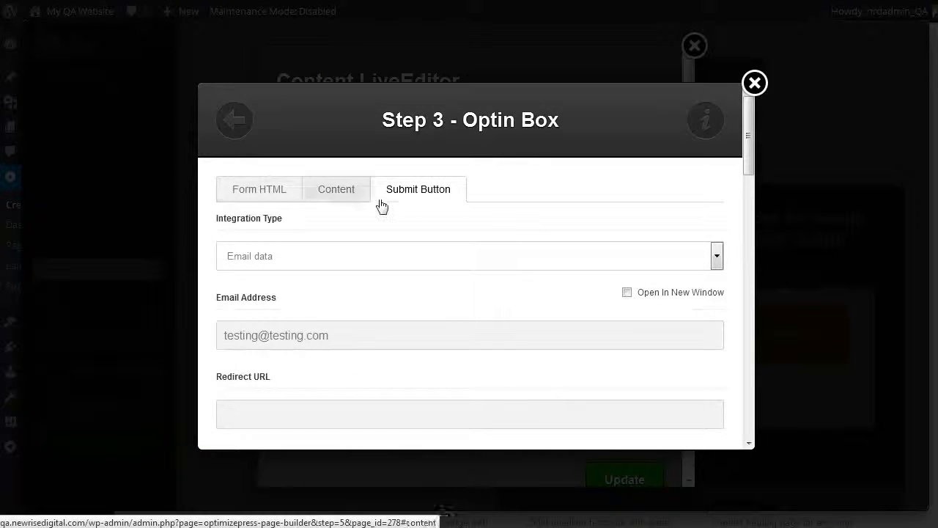
left_click(264, 199)
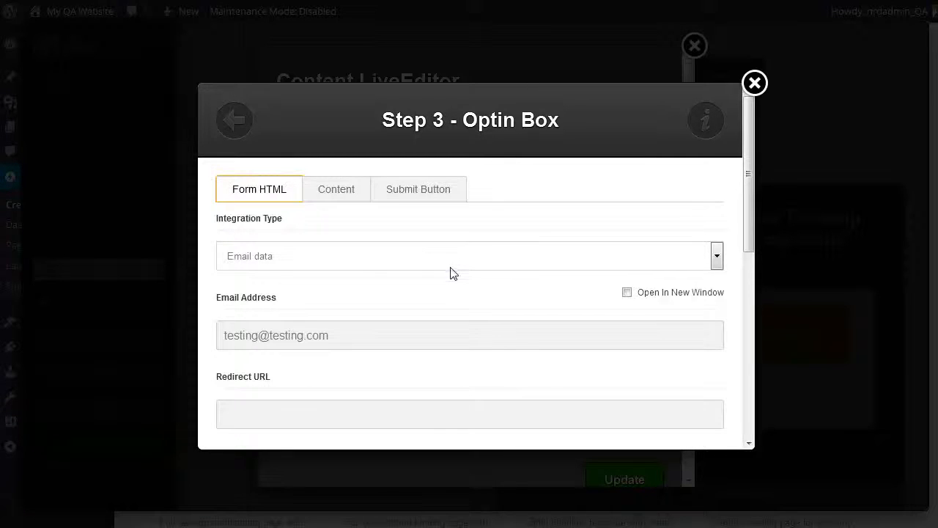
left_click(317, 263)
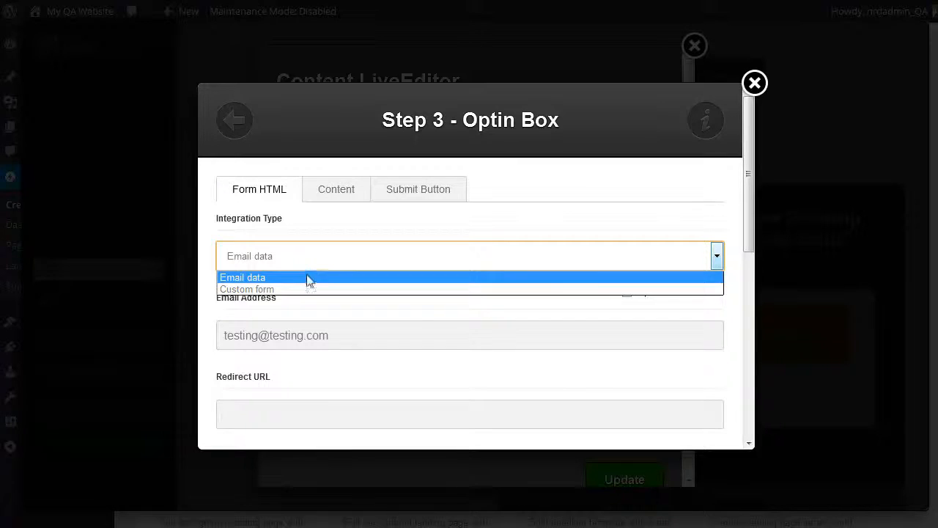
left_click(307, 289)
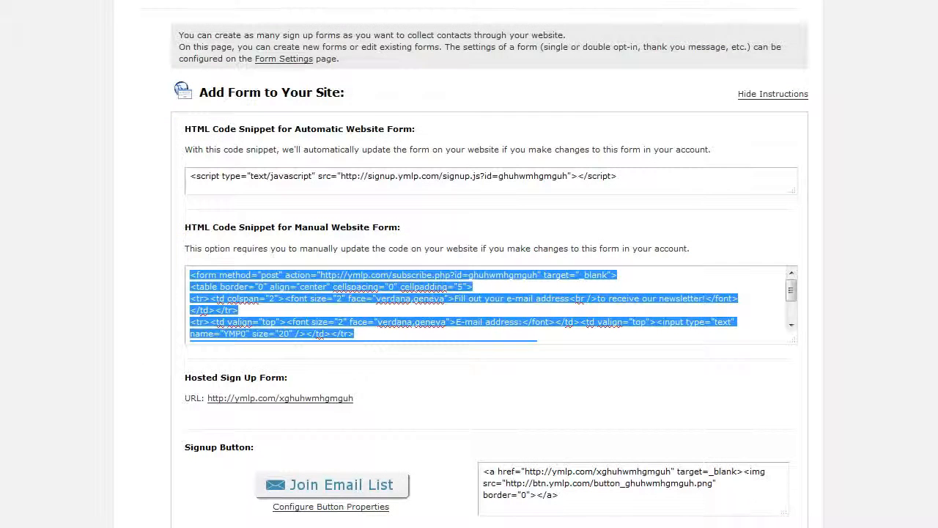
Step: Copy the manual website form's HTML snippet from the YMLP page and paste it in as the opt-in box's form HTML
right_click(271, 301)
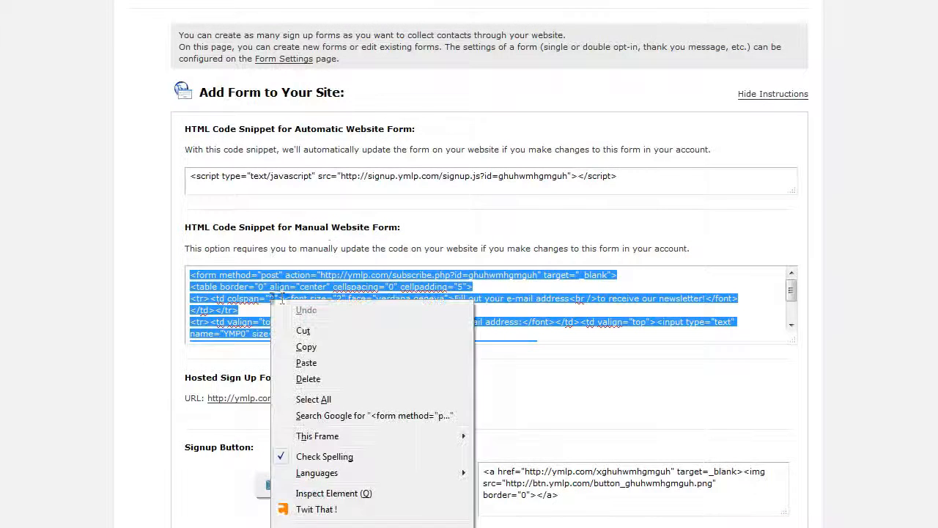
left_click(305, 347)
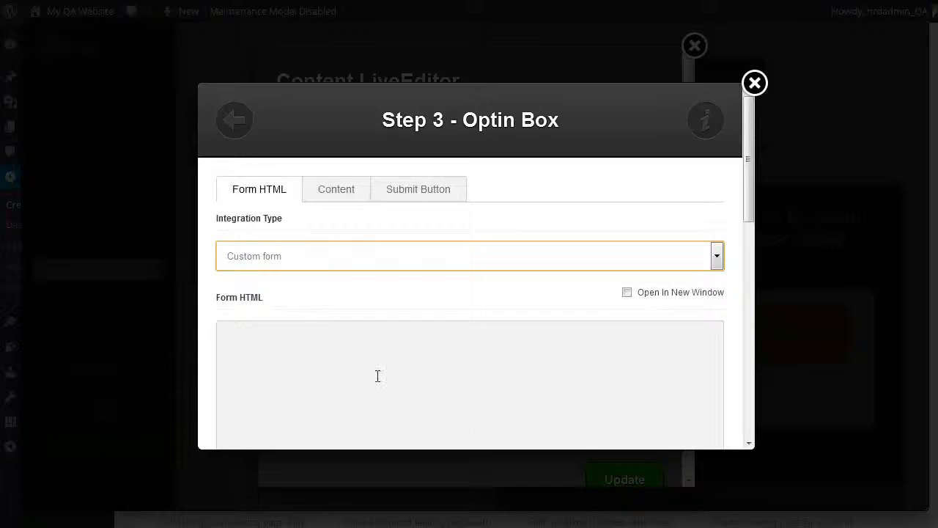
right_click(377, 377)
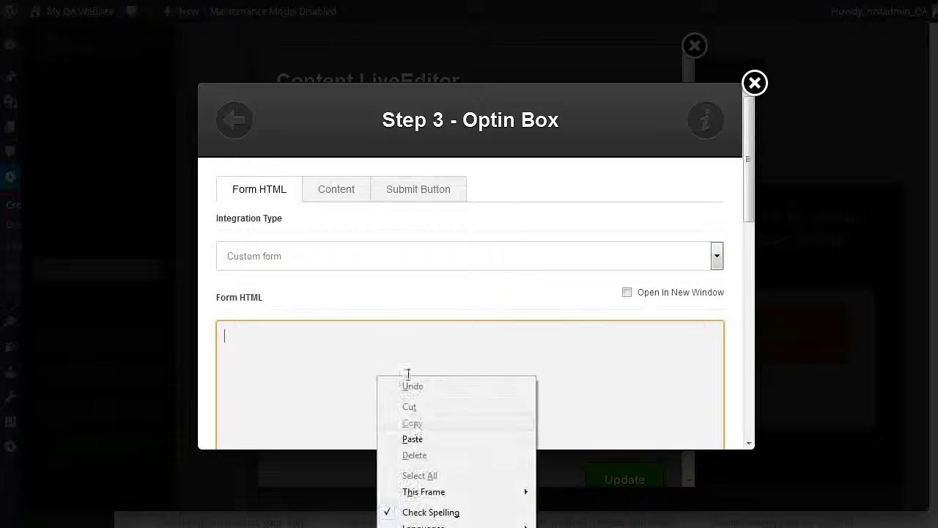
left_click(412, 440)
Step: Examine the custom form's name, email, method, form URL and extra field settings
scroll(353, 281, "down", 4)
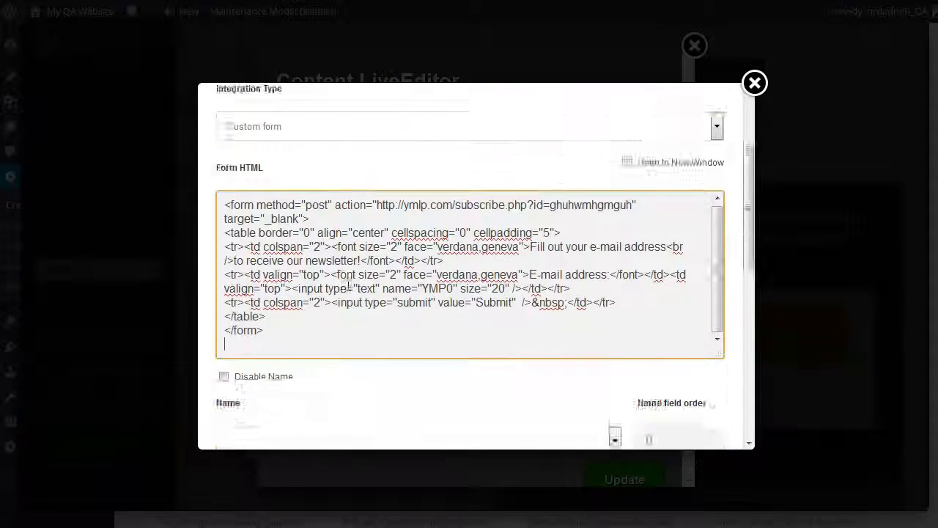
scroll(360, 291, "up", 1)
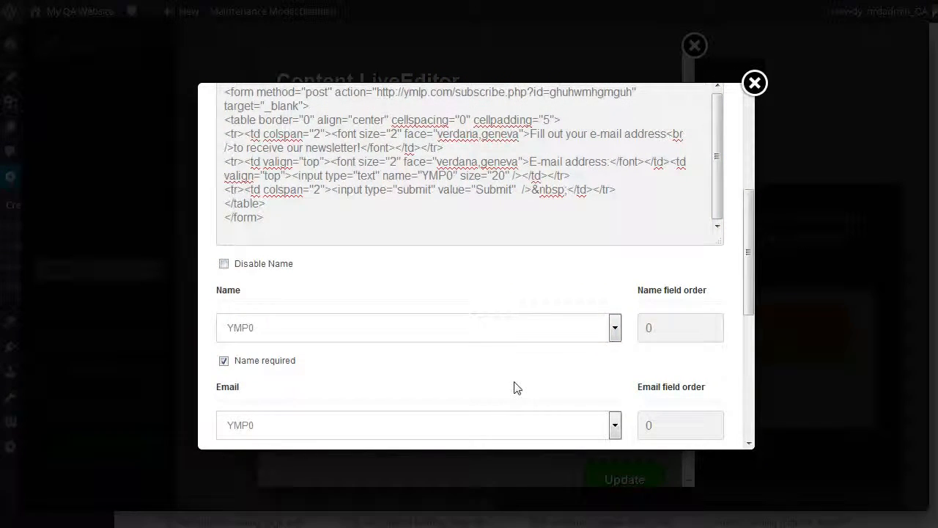
scroll(366, 257, "down", 1)
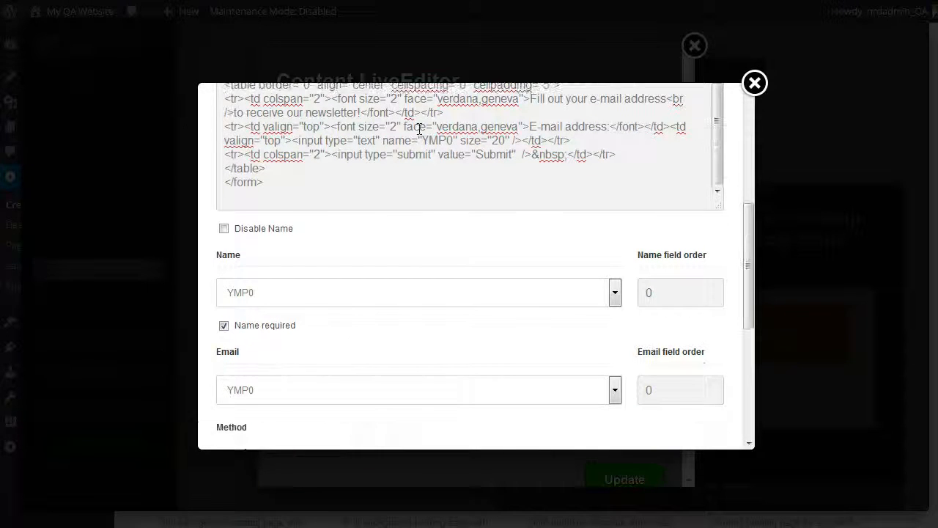
scroll(403, 289, "down", 2)
scroll(402, 297, "down", 4)
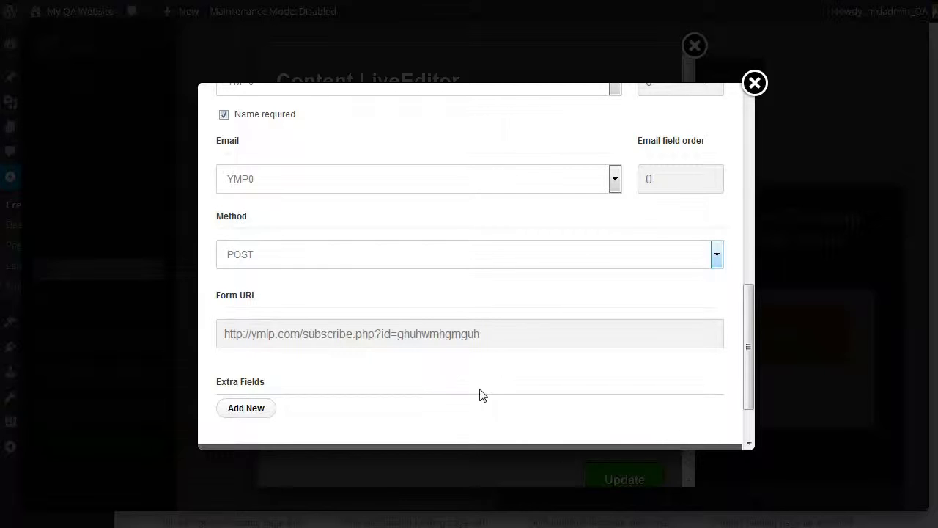
scroll(480, 378, "down", 2)
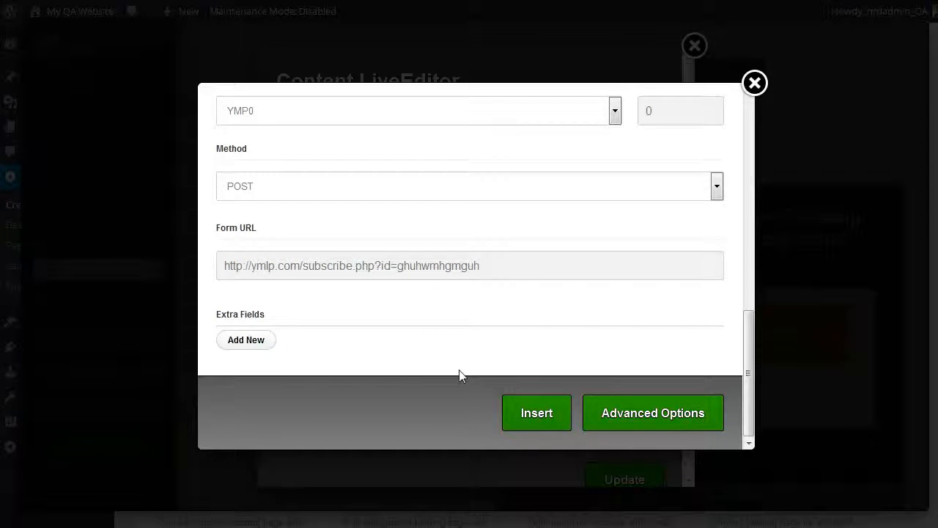
scroll(460, 375, "up", 15)
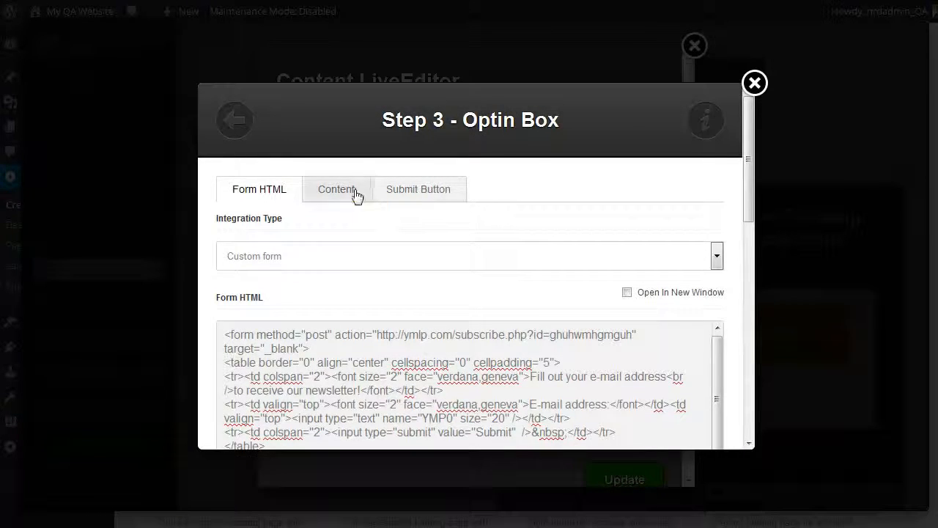
Step: Change the opt-in box header to "Complete The Form Below Now For Your Podcast Guide Instant Download..." and review the privacy notice
left_click(356, 193)
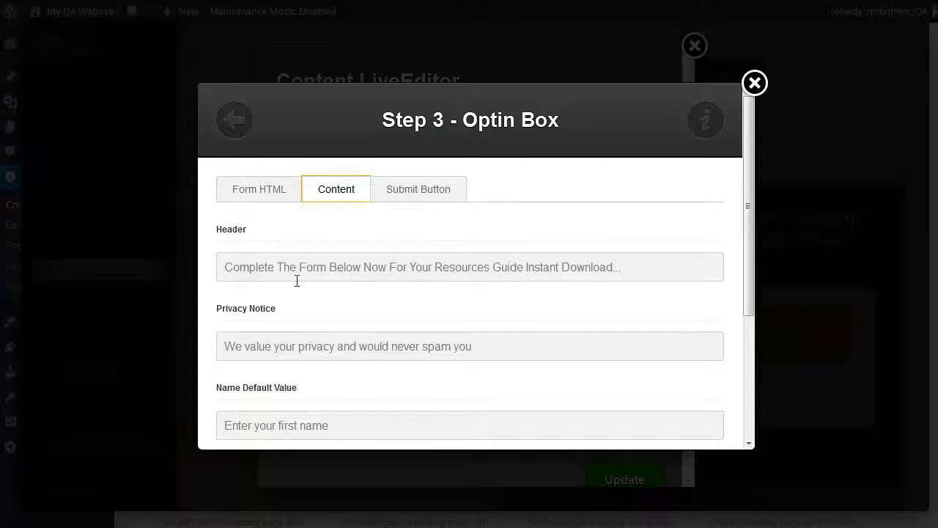
left_click(491, 267)
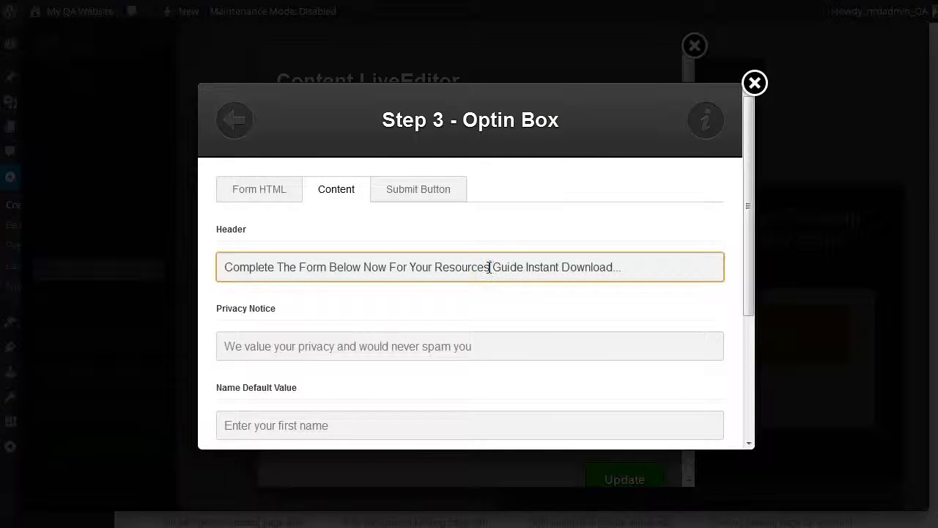
double_click(487, 268)
type("Podcast")
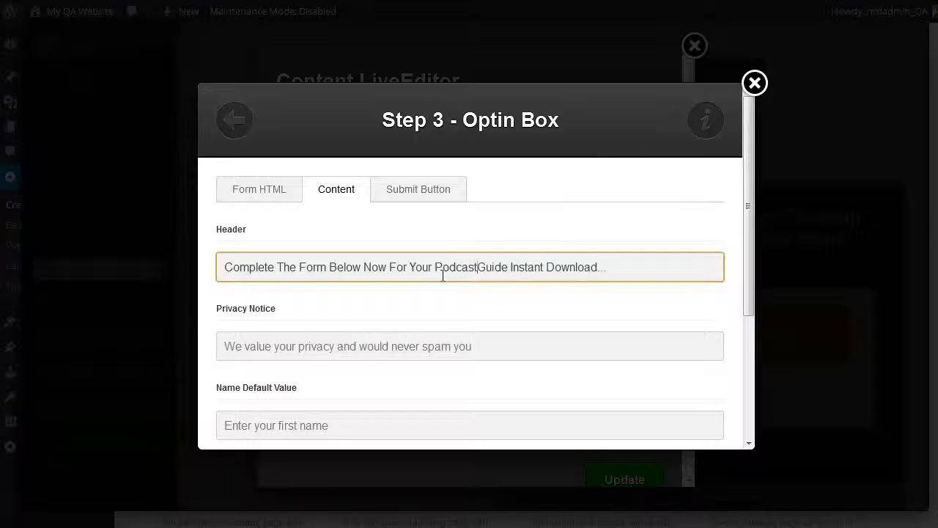
left_click(341, 347)
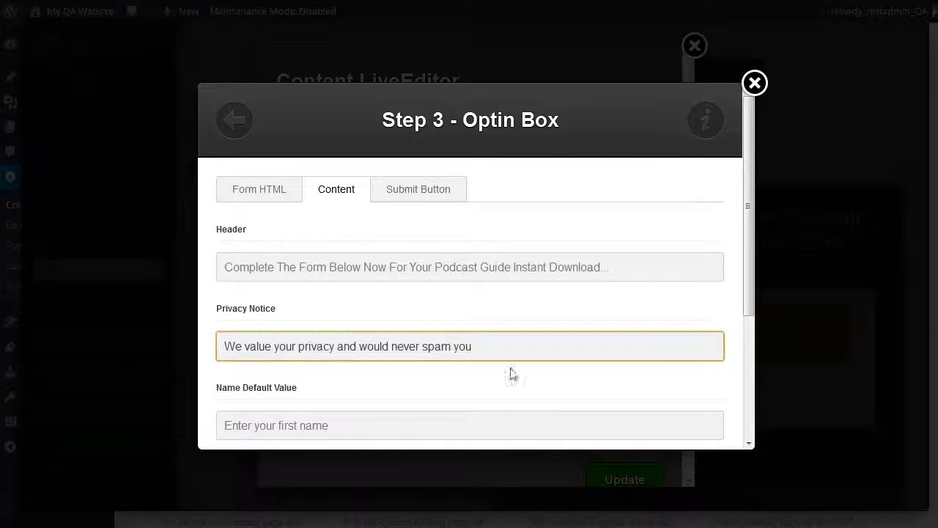
scroll(517, 371, "down", 1)
scroll(486, 330, "down", 4)
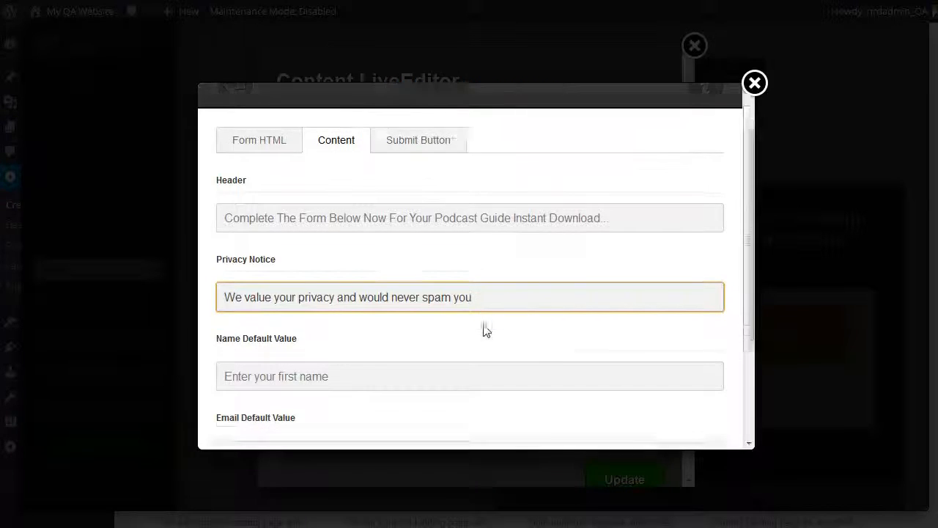
scroll(498, 421, "up", 5)
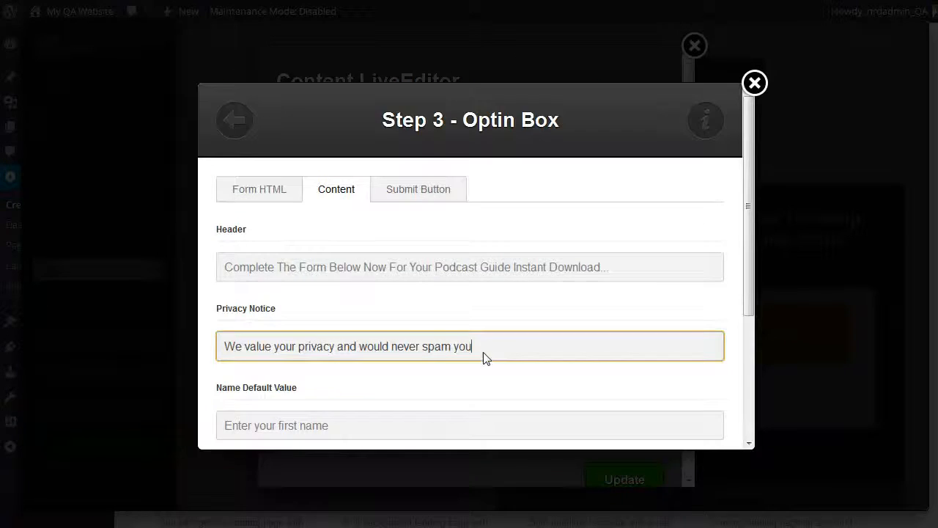
Step: Try adding "Now" to the end of the submit button's text, and remove it again
left_click(417, 192)
scroll(624, 347, "down", 3)
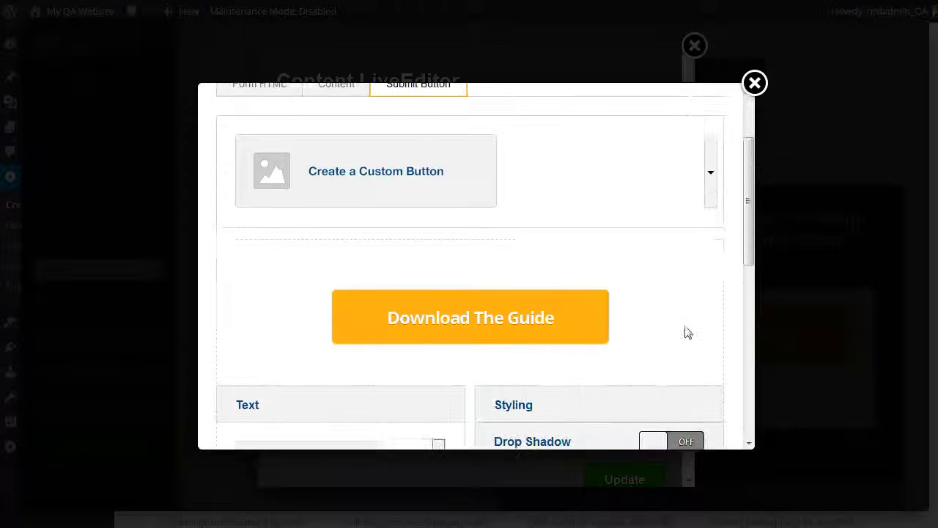
scroll(417, 301, "down", 2)
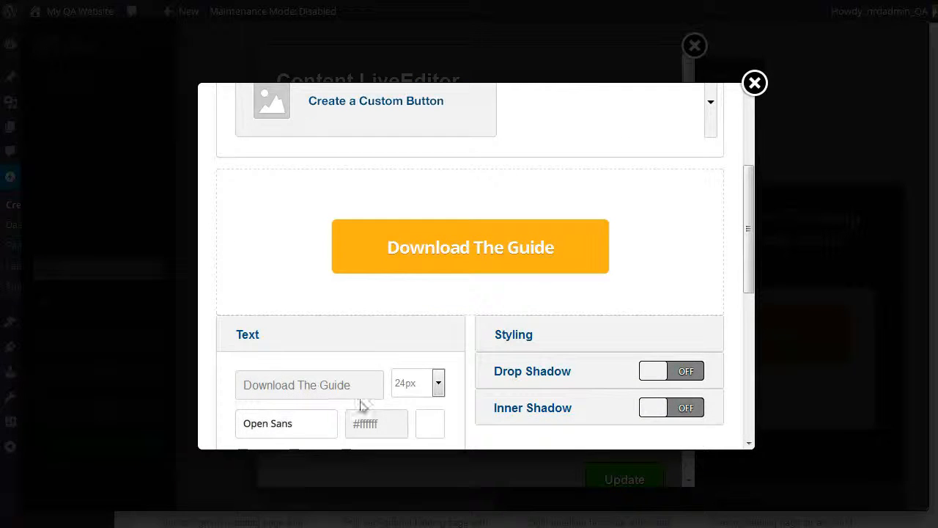
left_click_drag(258, 385, 272, 384)
left_click(354, 388)
type("Now")
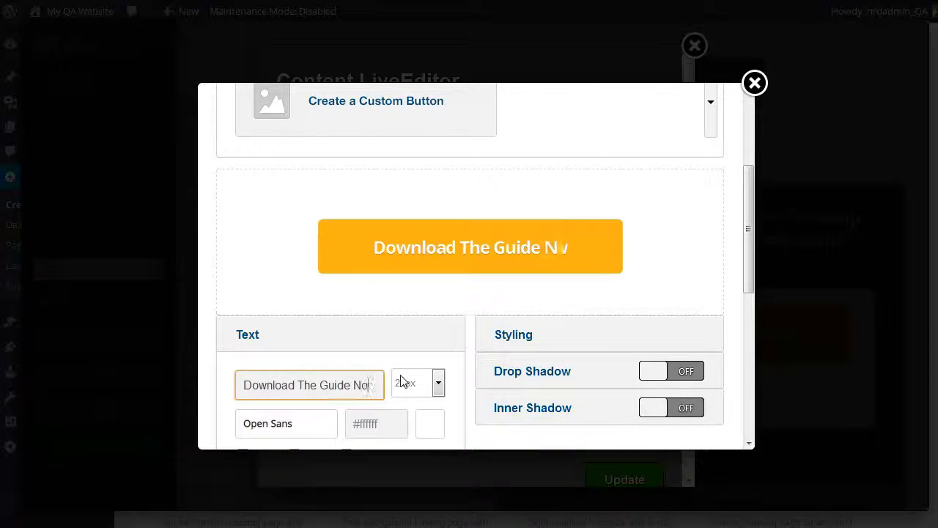
key("BackSpace")
key("BackSpace")
key("BackSpace")
key("BackSpace")
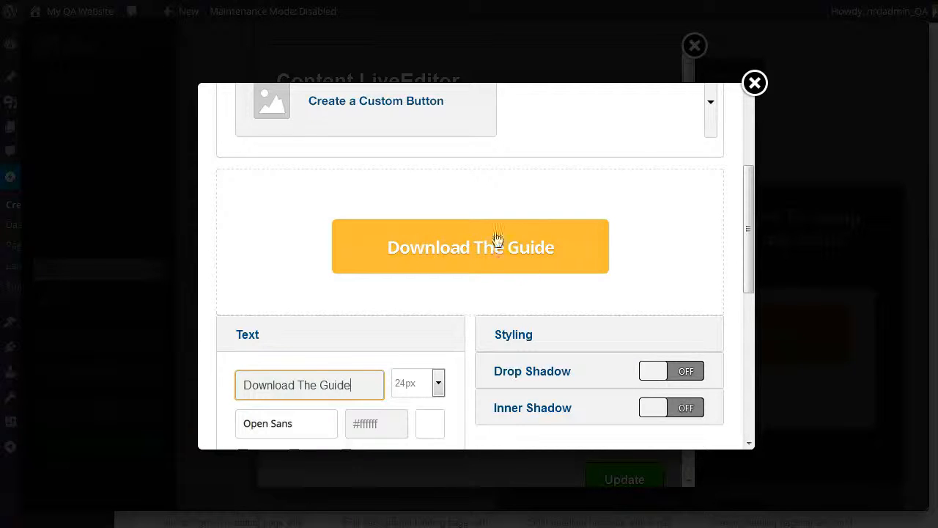
Step: Examine the submit button's text formatting and text shadow settings, including the shadow colour picker
scroll(411, 394, "down", 2)
left_click(410, 393)
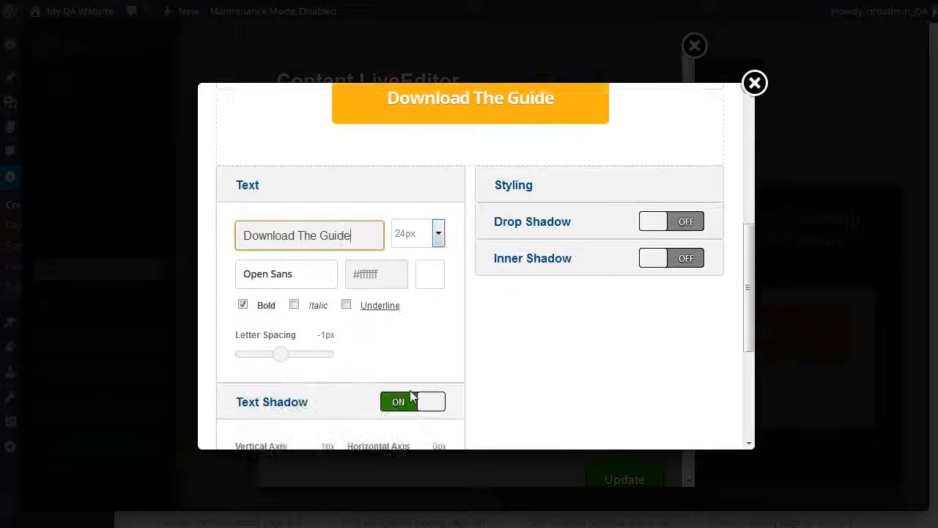
scroll(409, 390, "down", 1)
left_click(277, 342)
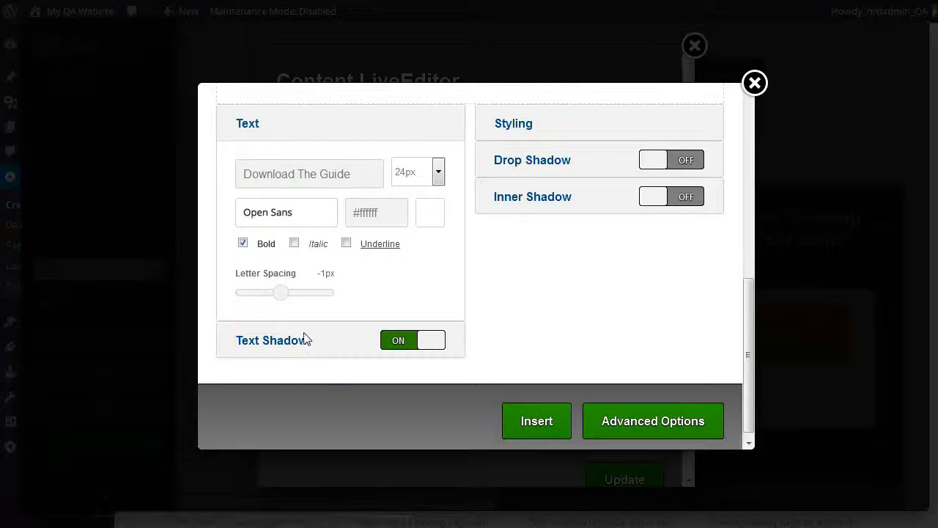
scroll(315, 342, "down", 3)
left_click(319, 365)
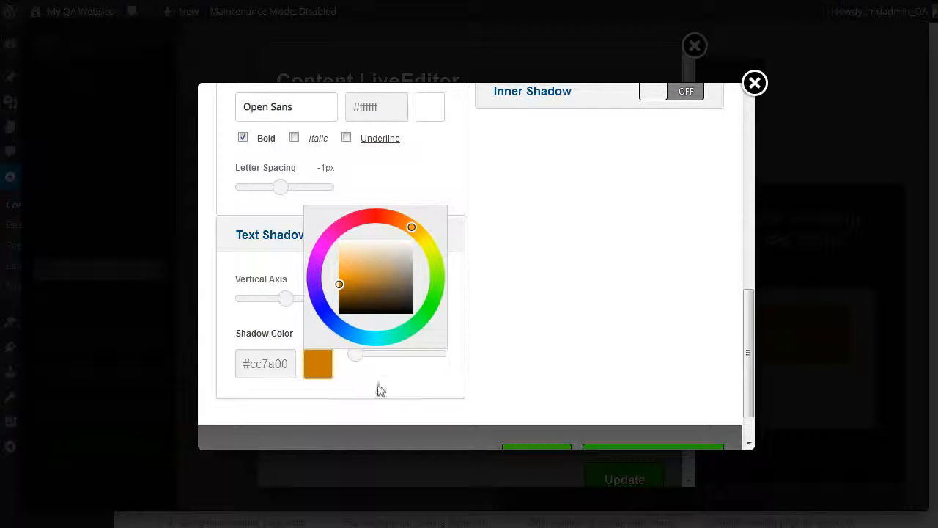
left_click(528, 304)
scroll(469, 367, "up", 5)
scroll(470, 365, "up", 2)
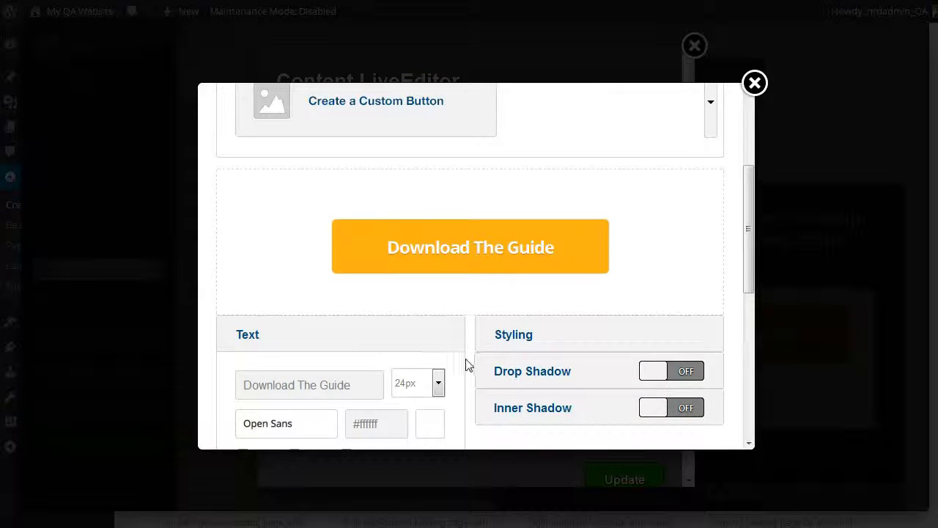
Step: Expand the submit button's styling settings and browse the default and Google fonts available for its text
left_click(518, 337)
left_click(304, 423)
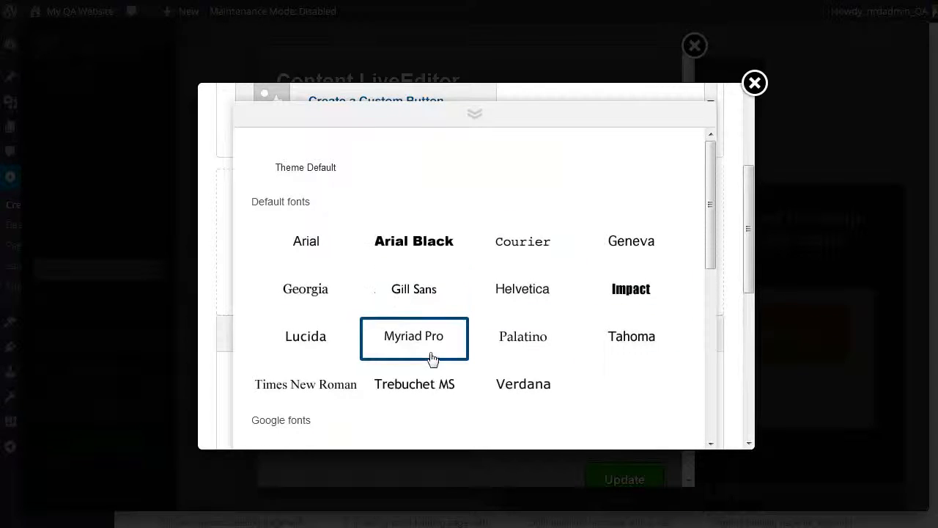
scroll(429, 360, "down", 5)
scroll(417, 368, "up", 1)
scroll(429, 369, "up", 1)
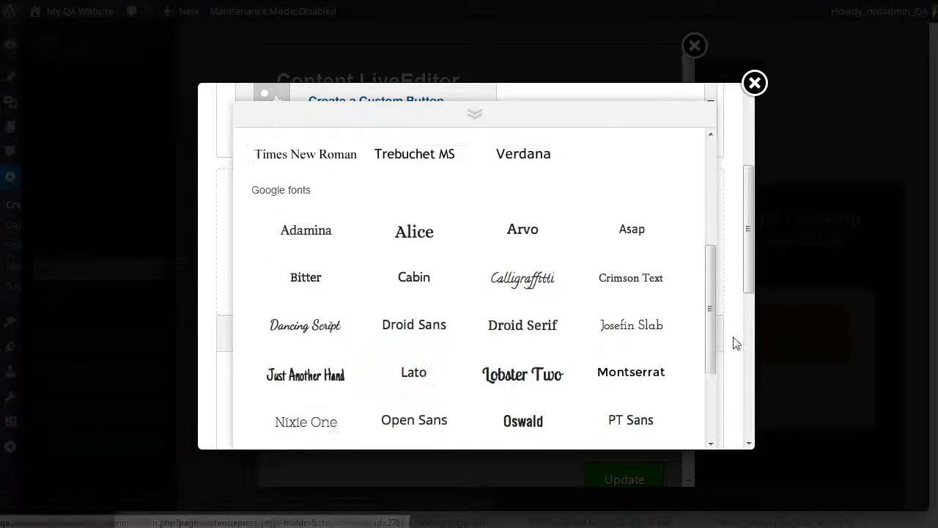
left_click(732, 333)
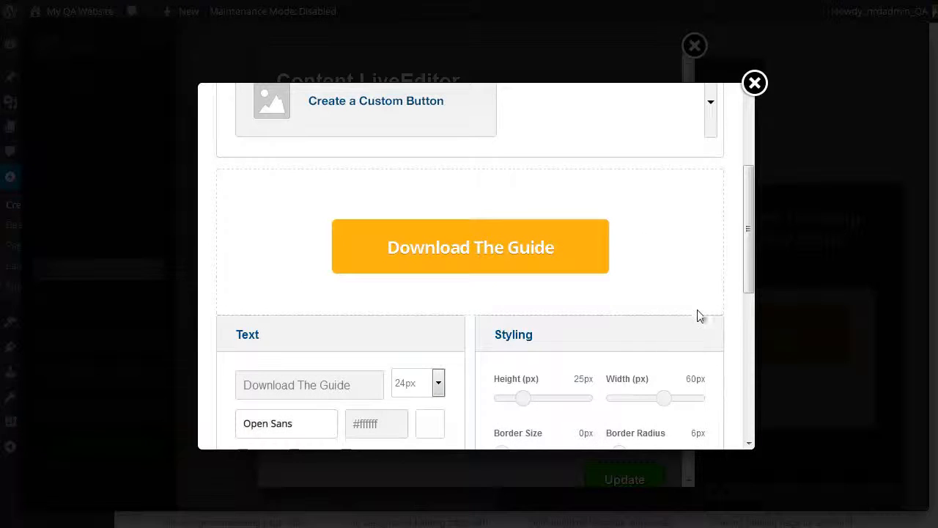
Step: Review the submit button's remaining styling and shadow settings and insert the edited opt-in box into the pop-up content
scroll(698, 314, "down", 3)
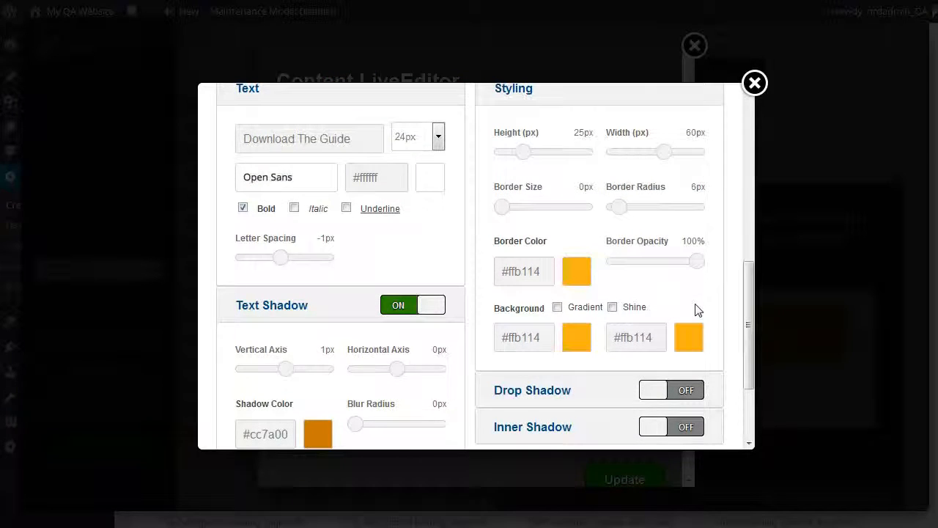
scroll(698, 311, "down", 2)
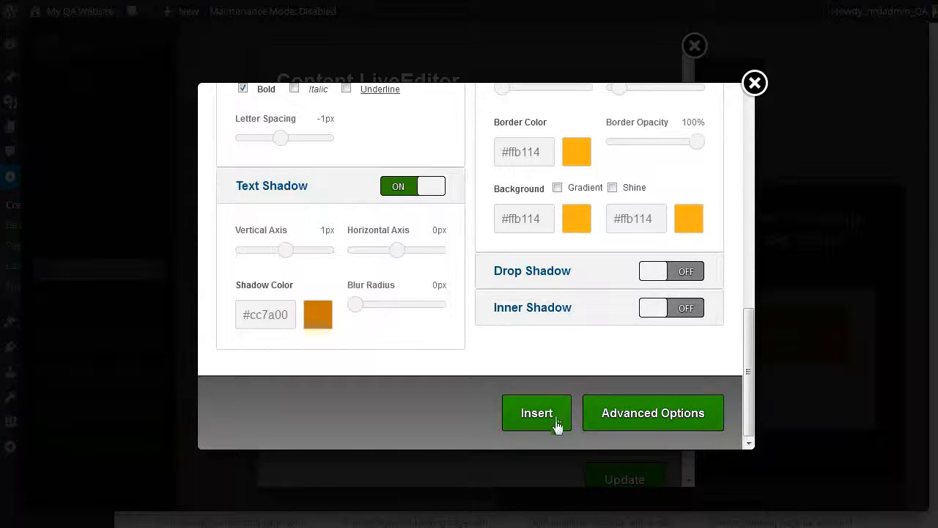
scroll(541, 379, "up", 6)
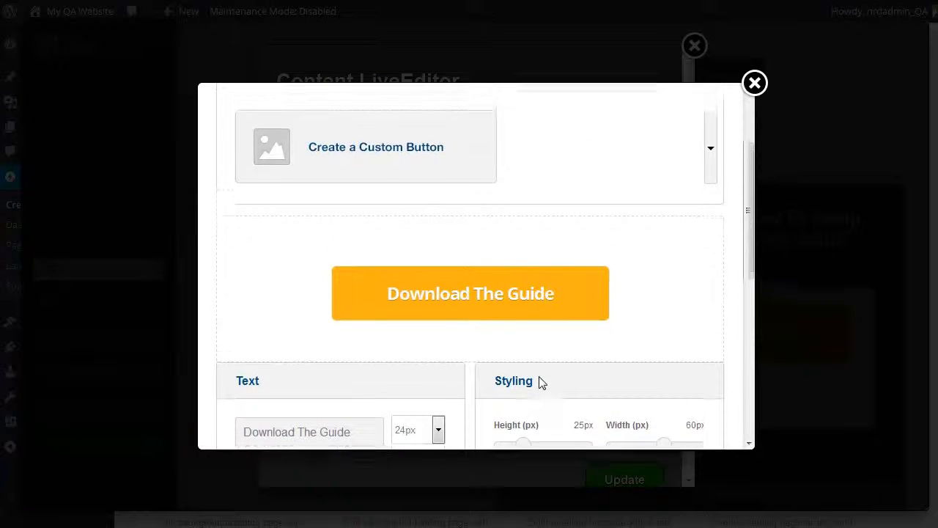
scroll(540, 381, "down", 6)
left_click(539, 423)
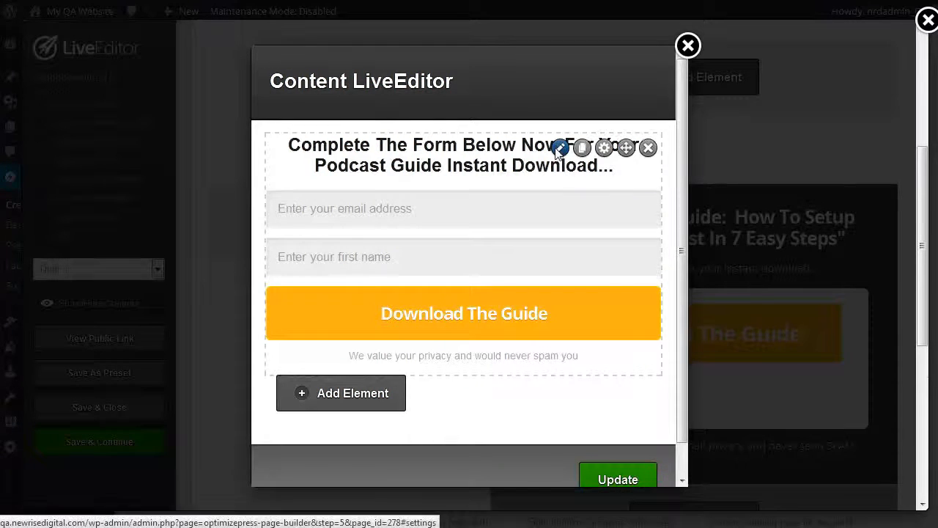
Step: Disable the name field in the pop-up's opt-in box so the form only asks for an email address
left_click(560, 149)
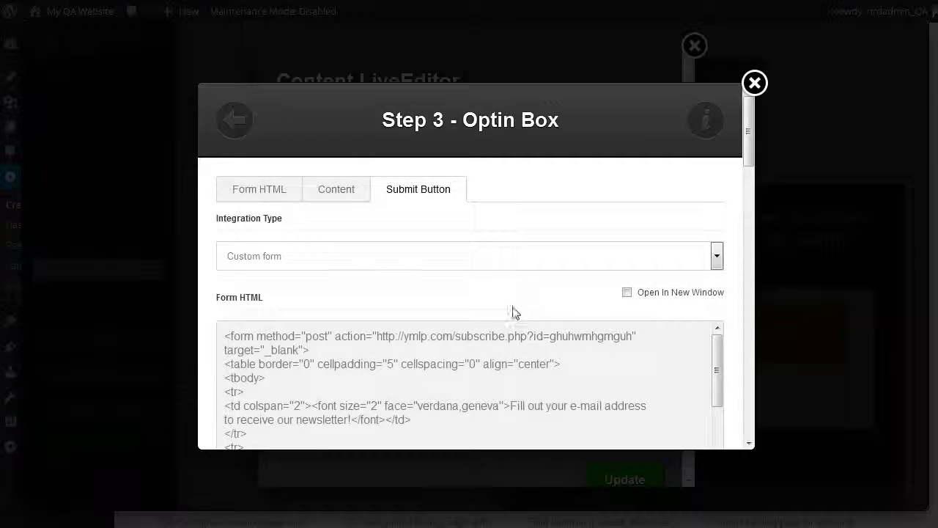
scroll(506, 323, "down", 5)
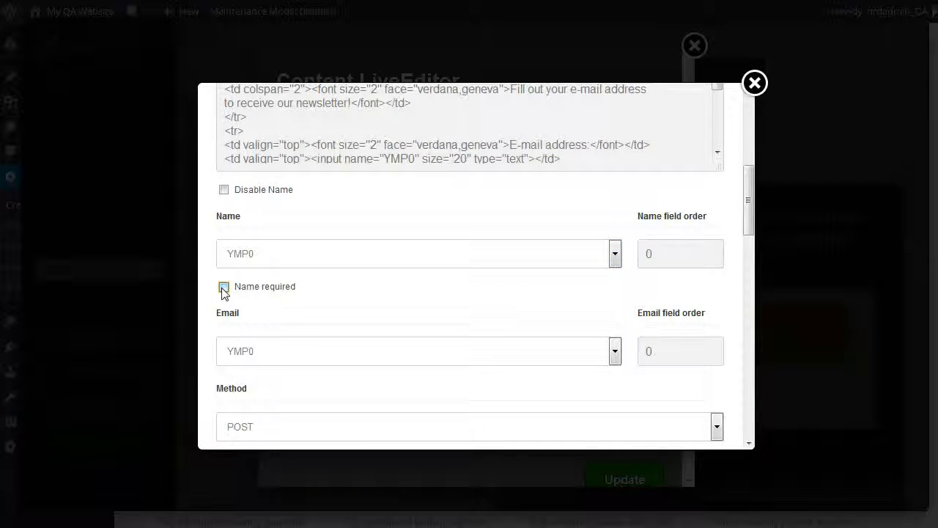
left_click(224, 189)
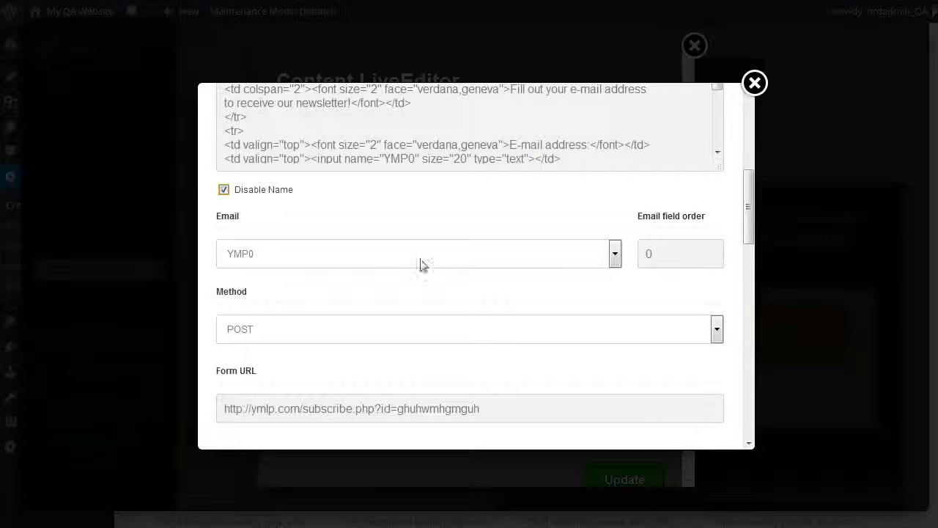
scroll(552, 331, "down", 10)
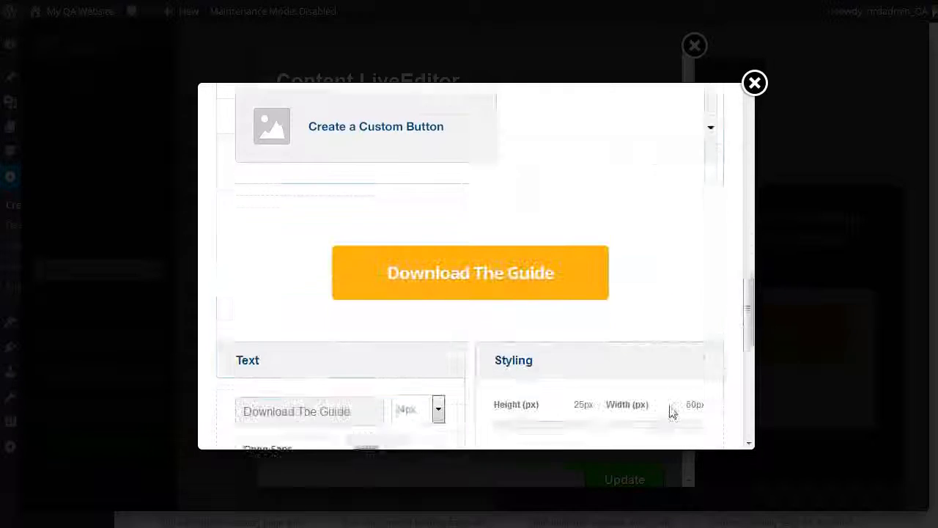
scroll(587, 389, "down", 3)
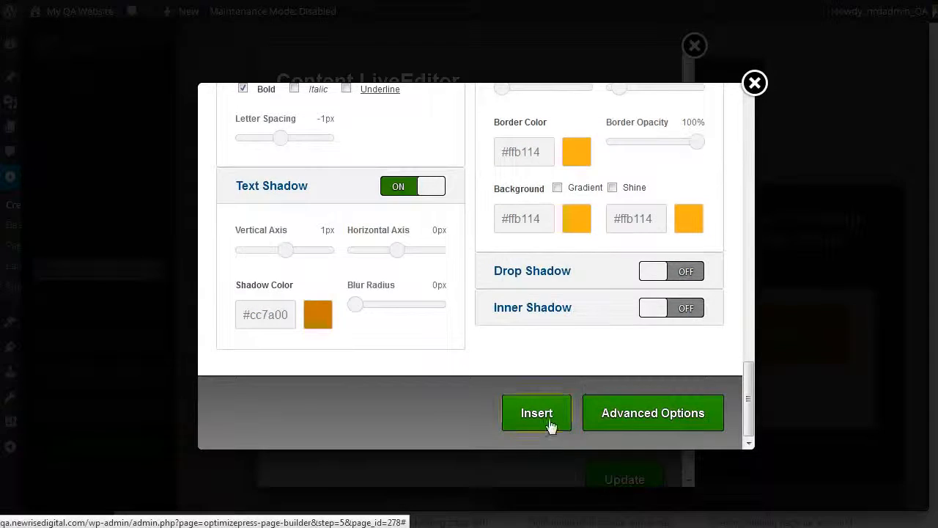
left_click(548, 424)
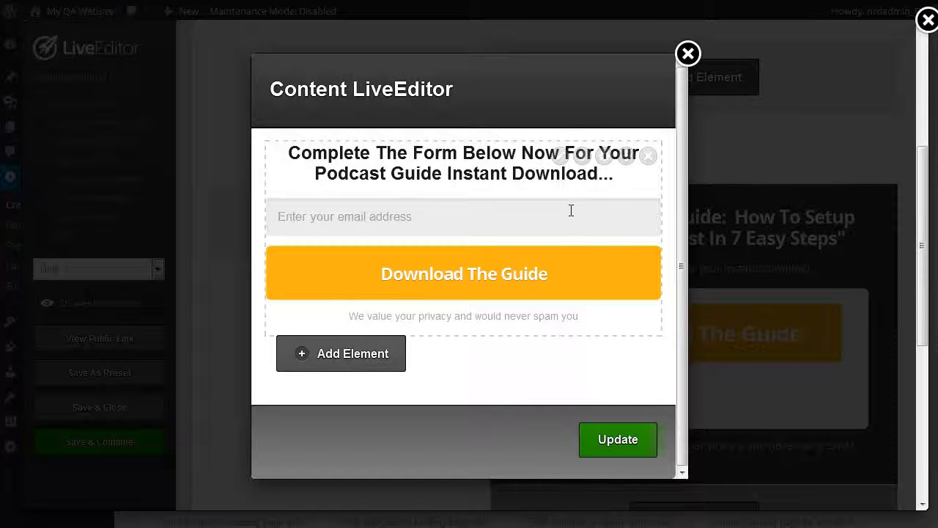
Step: Apply the updated pop-up content to the landing page and save the page while continuing to edit
left_click(618, 440)
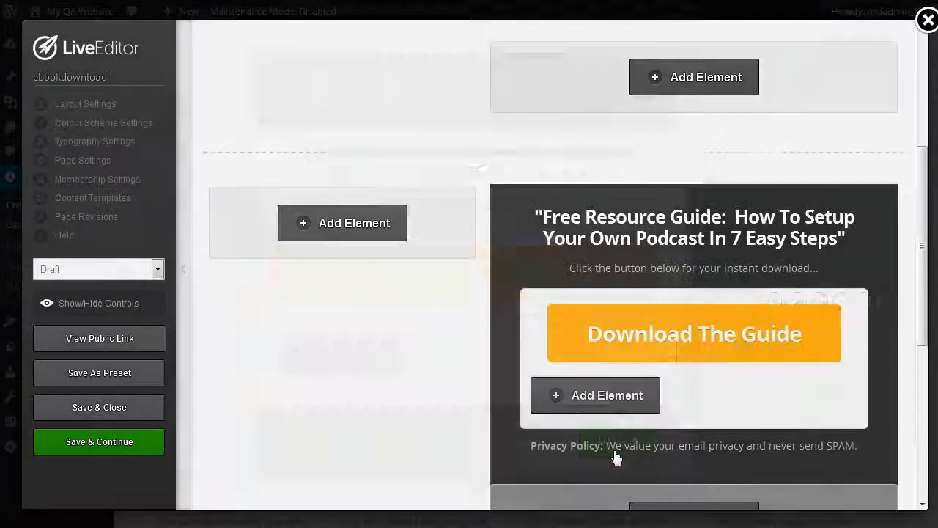
scroll(707, 291, "down", 1)
scroll(707, 291, "down", 3)
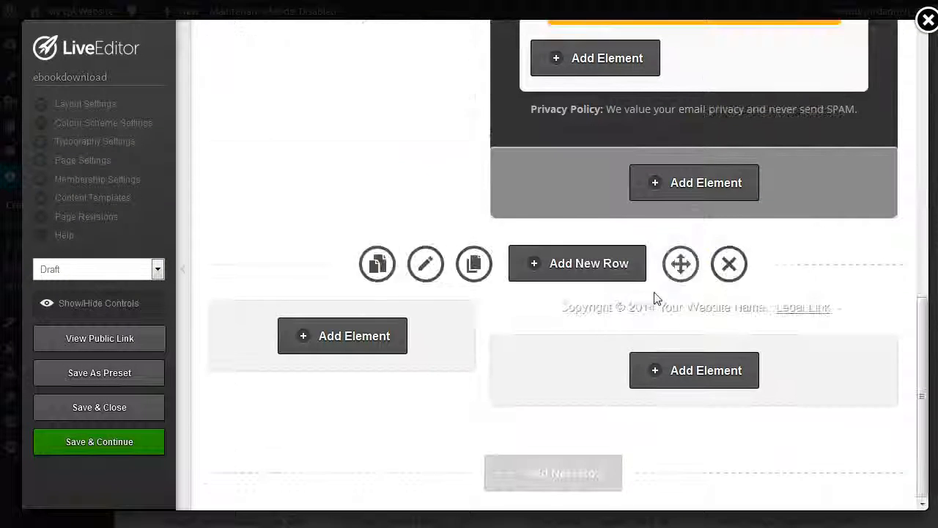
left_click(73, 446)
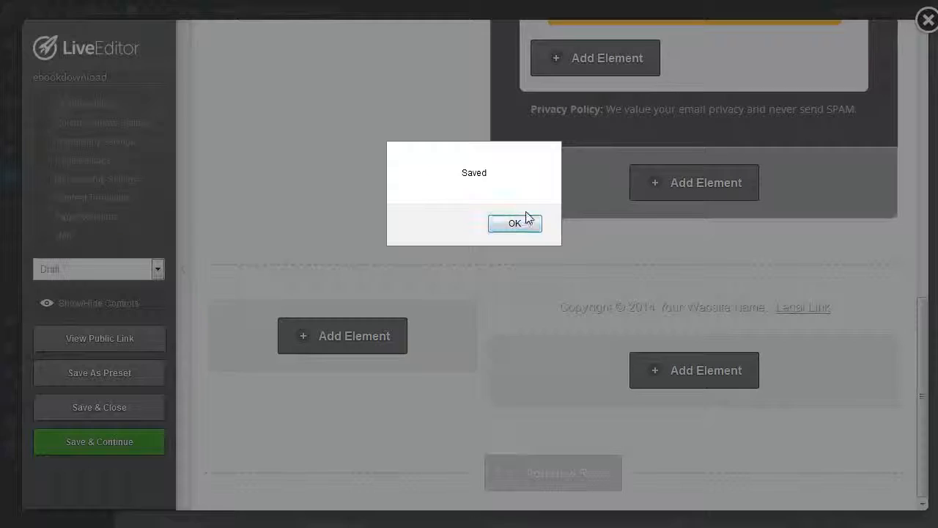
left_click(515, 223)
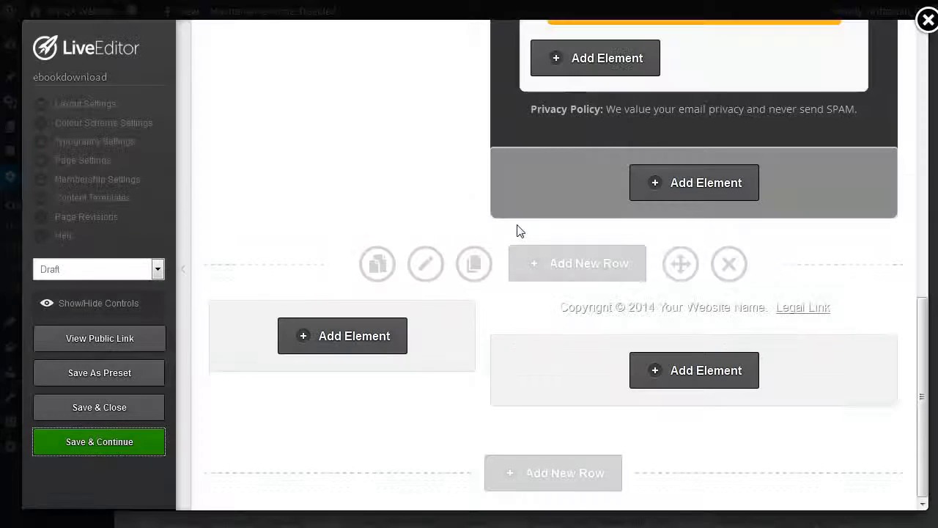
Step: Preview the public landing page, check the opt-in pop-up behind the "Download The Guide" button, and return to the editor
scroll(506, 293, "up", 6)
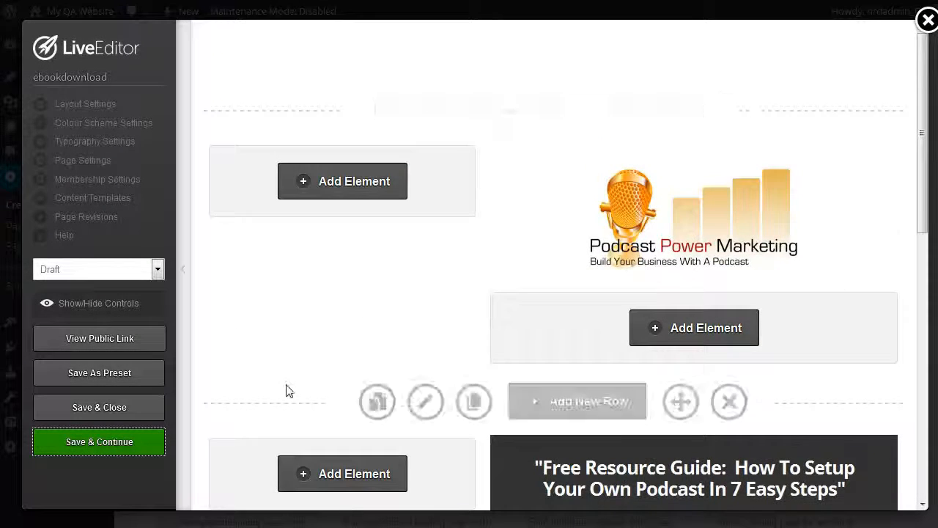
scroll(616, 319, "down", 1)
scroll(616, 319, "down", 5)
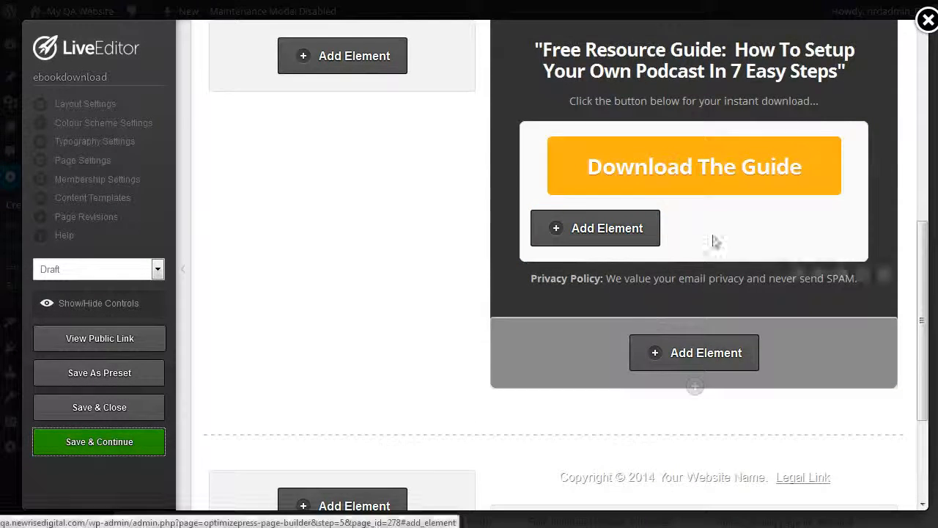
scroll(670, 217, "up", 5)
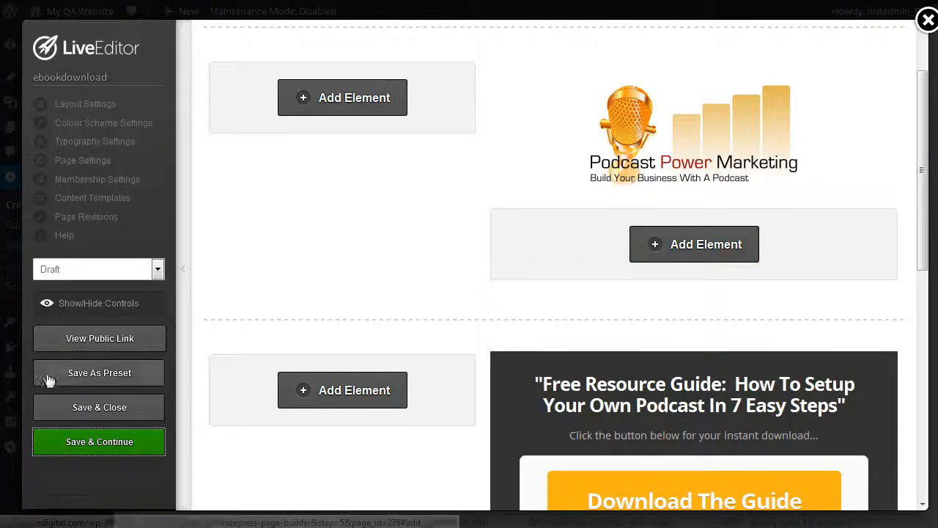
left_click(97, 346)
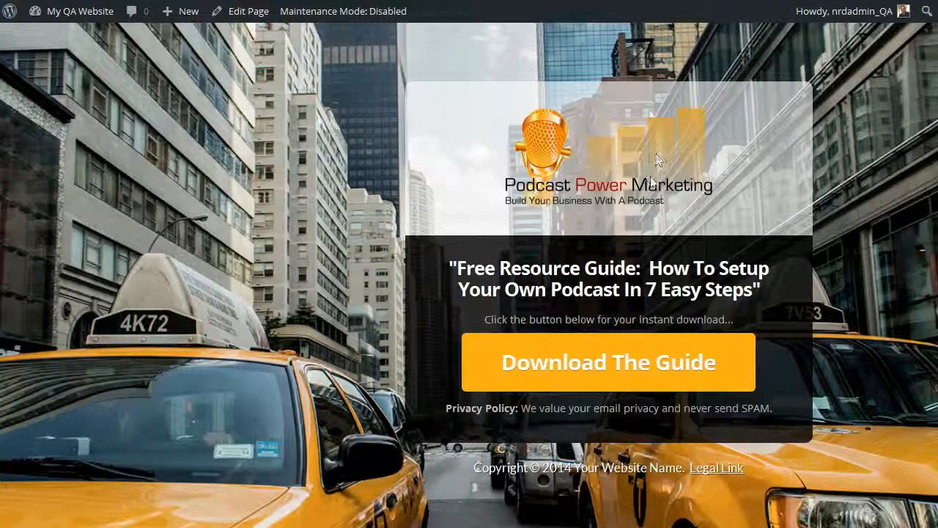
left_click(613, 361)
left_click(321, 237)
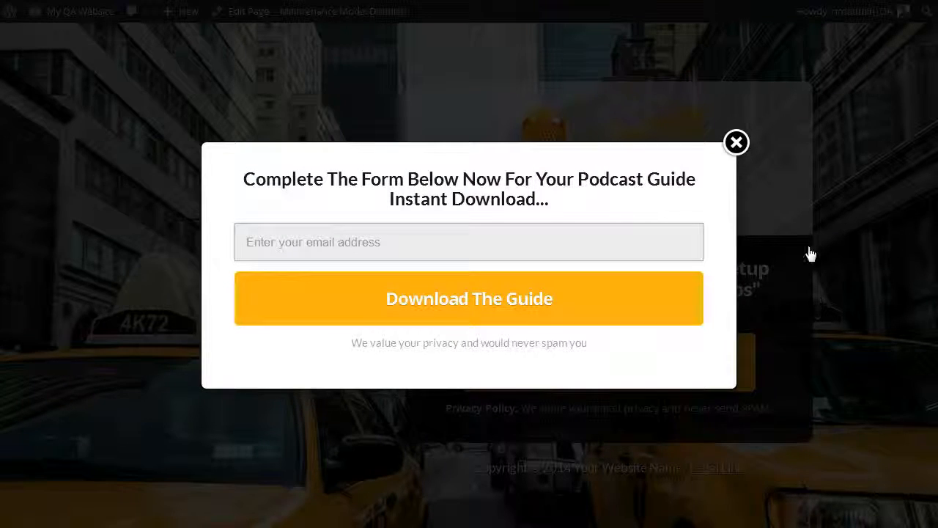
left_click(743, 149)
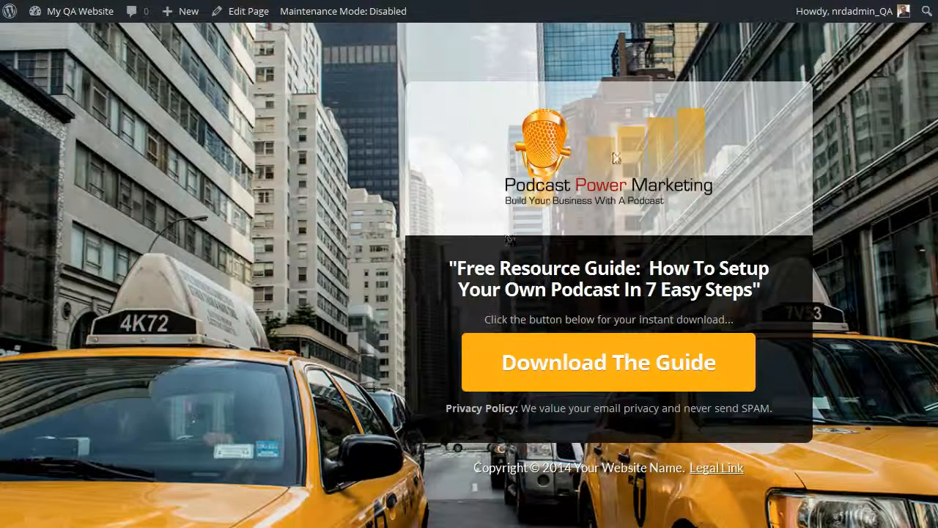
key("ctrl+w")
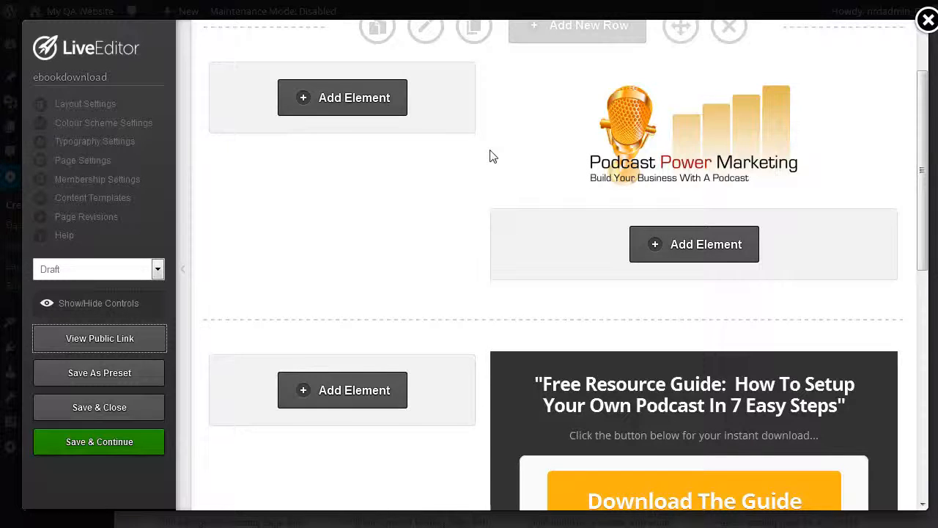
Step: Remove the taxi street background image in the overall page colour options of the colour scheme settings
left_click(104, 129)
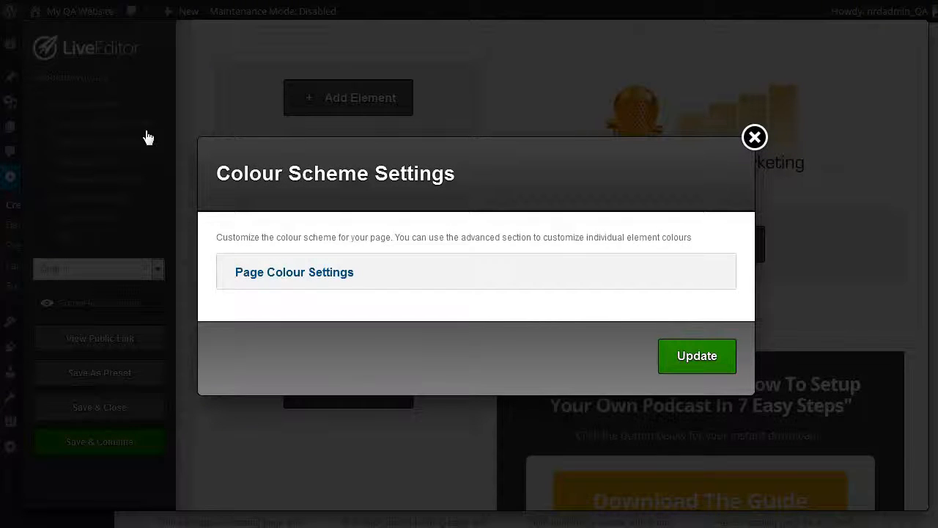
left_click(287, 275)
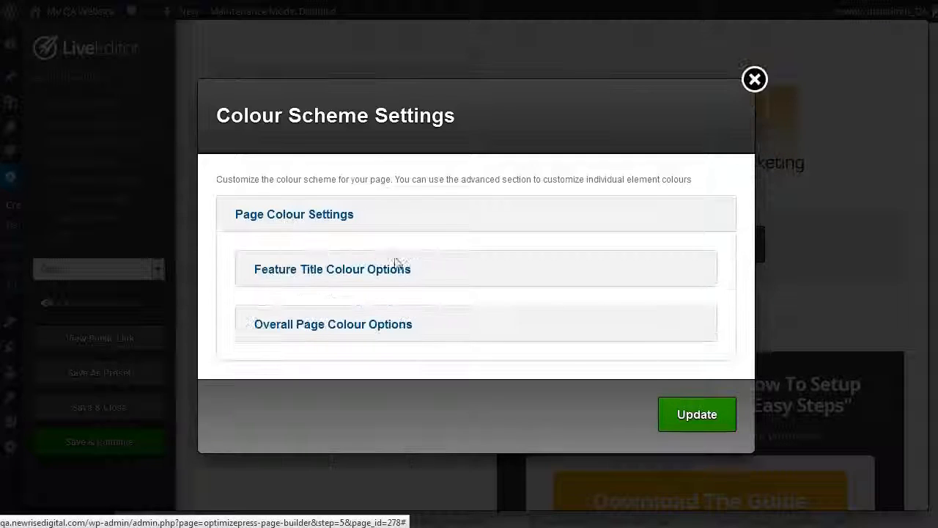
left_click(361, 330)
scroll(548, 343, "down", 2)
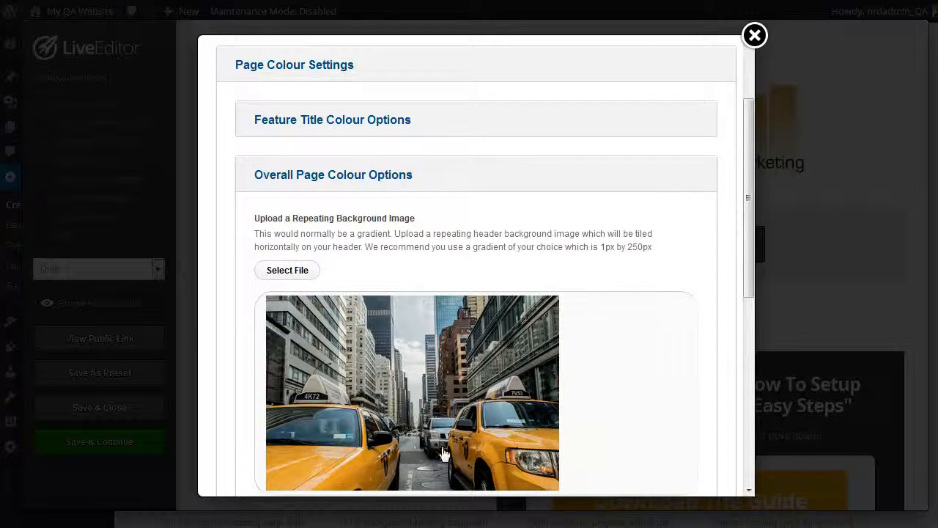
scroll(645, 377, "down", 3)
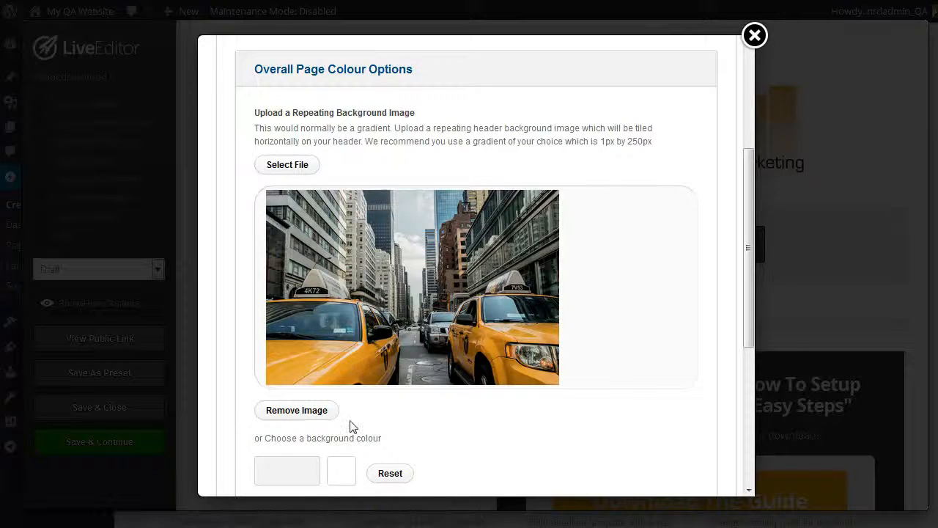
left_click(297, 411)
Step: Insert micandradio1300 from the media library at Full Size (1300 × 784) as the page's repeating background image
left_click(308, 165)
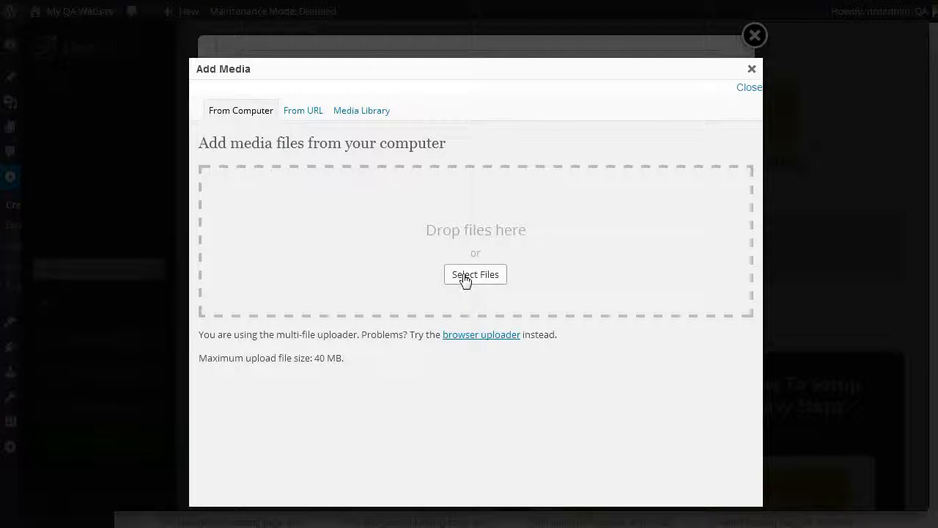
left_click(360, 112)
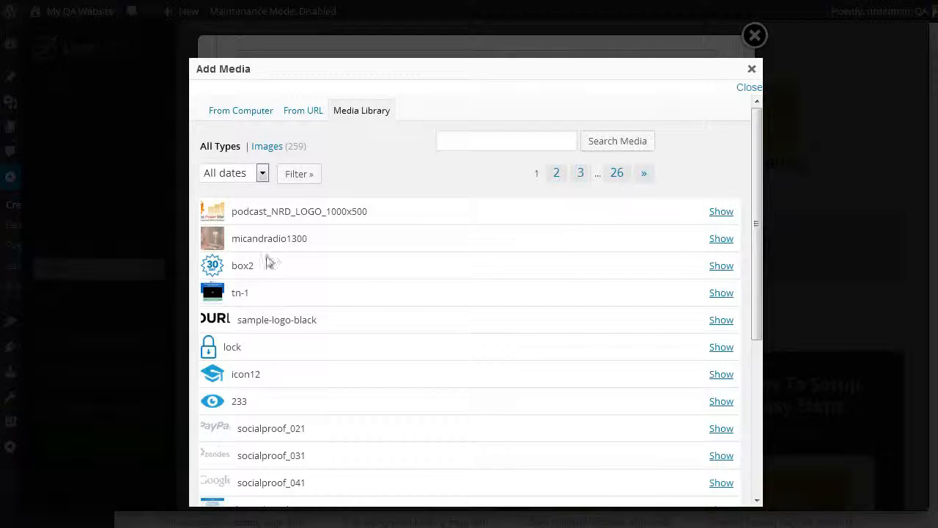
left_click(714, 245)
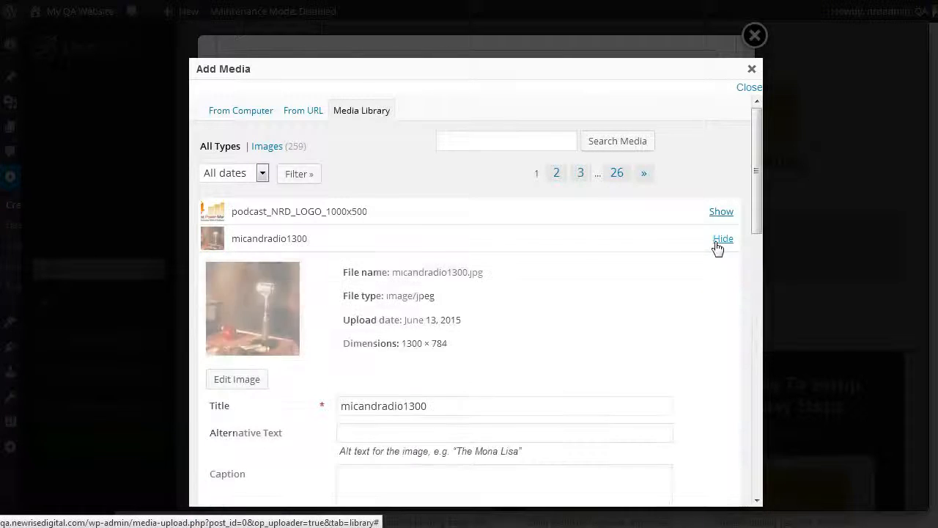
scroll(560, 278, "down", 5)
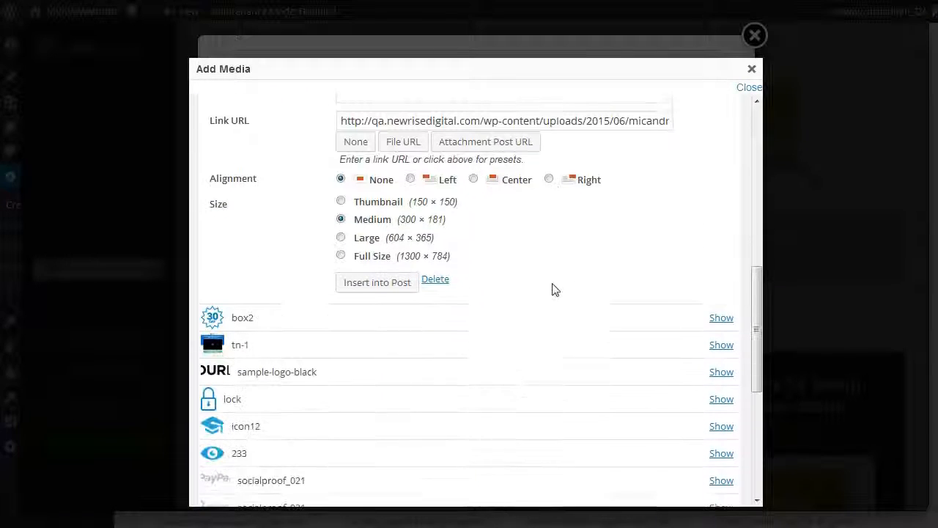
left_click(340, 253)
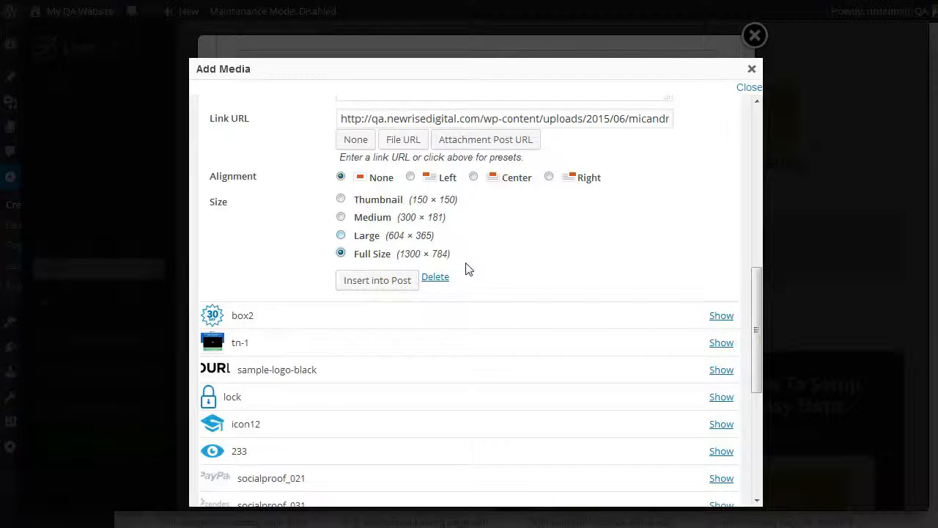
left_click(387, 285)
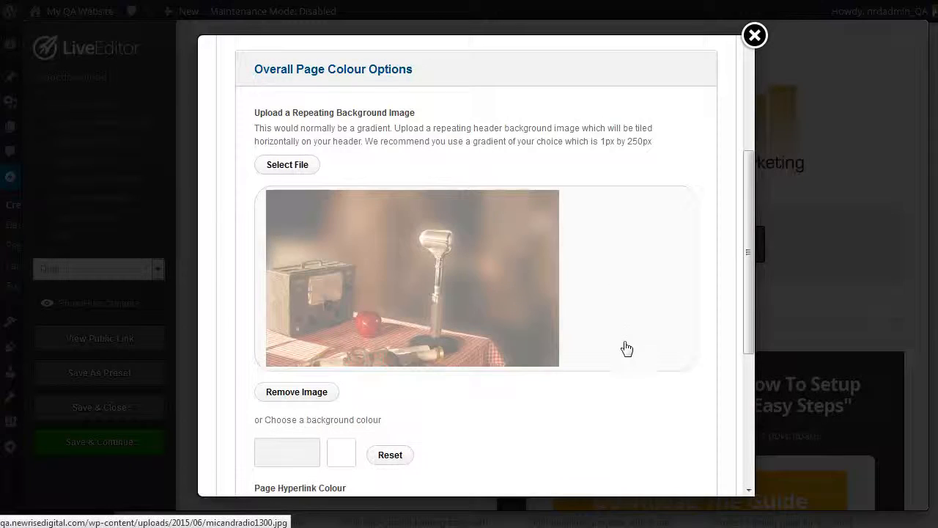
Step: Apply the colour scheme settings with the new background image and save the page
scroll(597, 345, "down", 2)
scroll(597, 353, "up", 3)
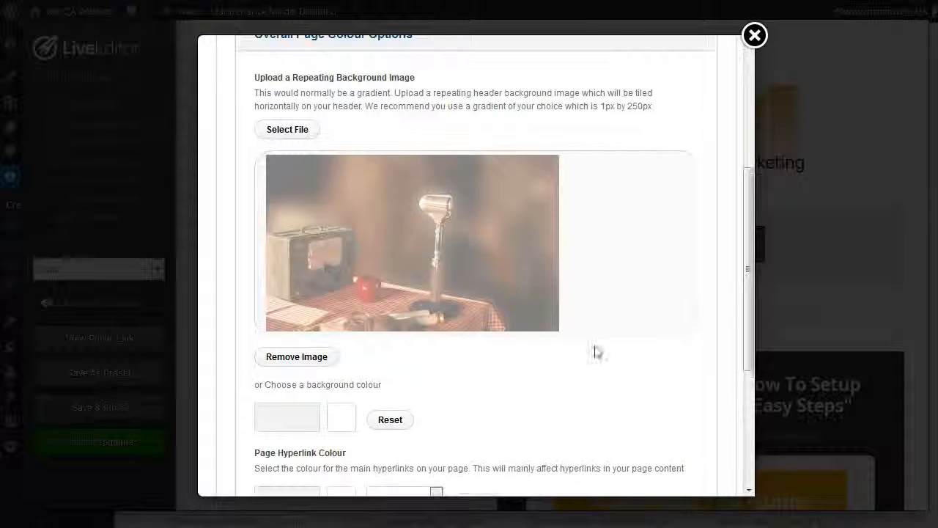
scroll(493, 302, "down", 6)
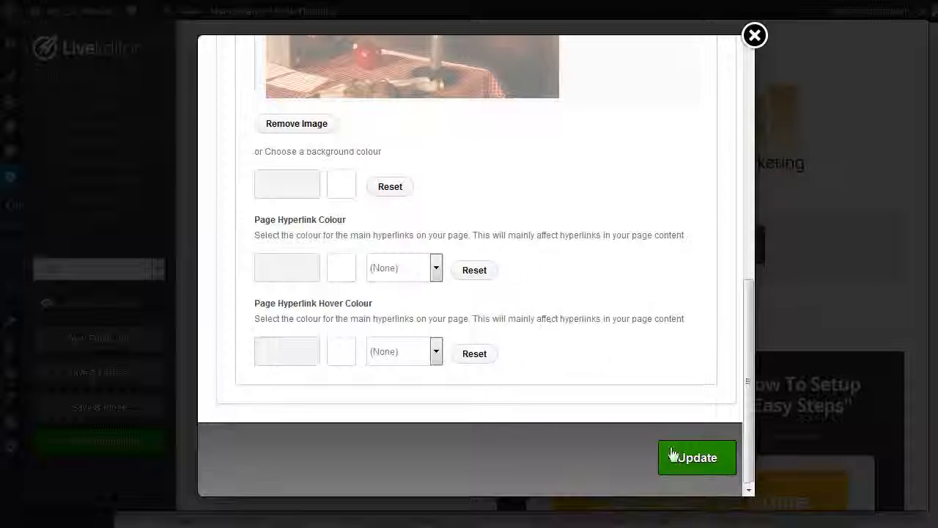
left_click(698, 457)
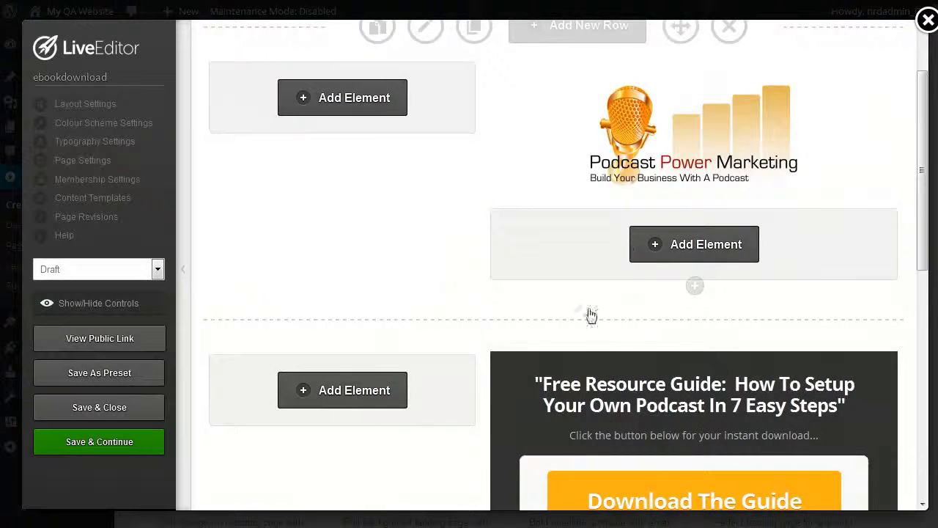
left_click(73, 445)
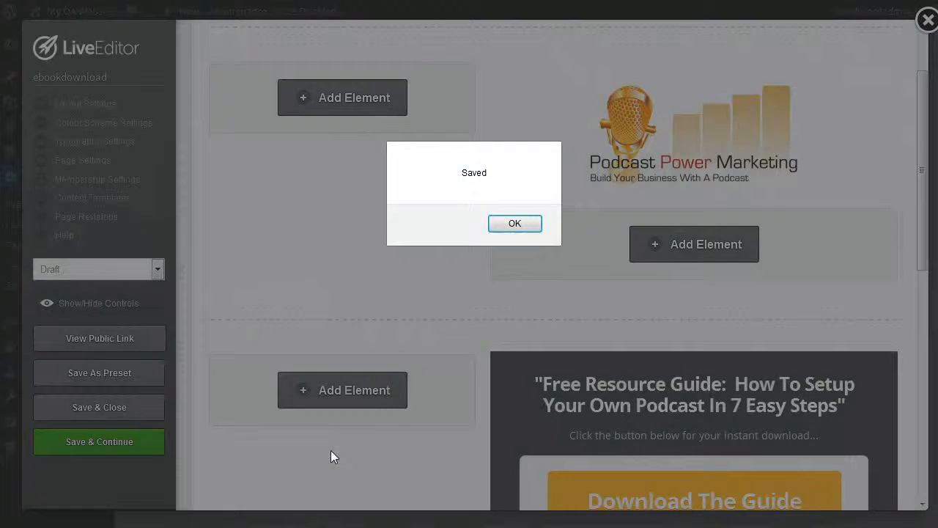
Step: Open the public landing page and bring up the opt-in form behind "Download The Guide"
left_click(515, 223)
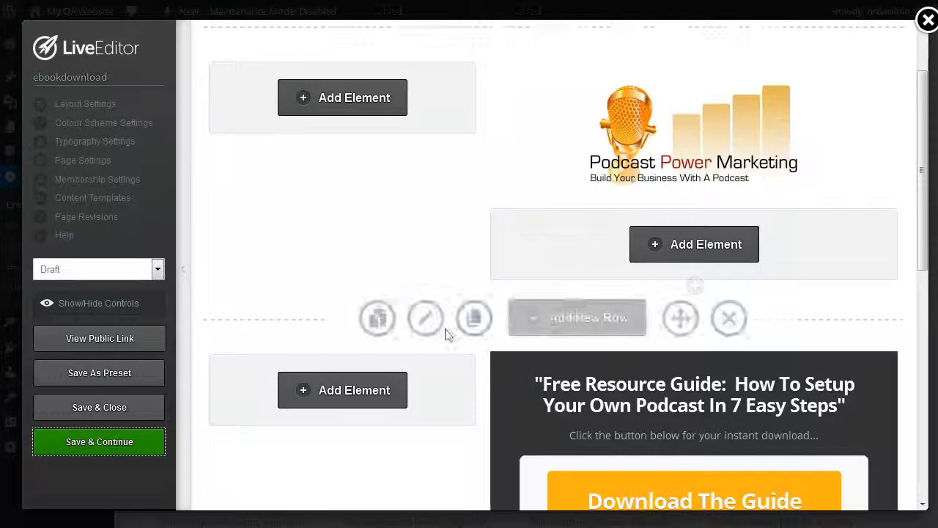
left_click(86, 343)
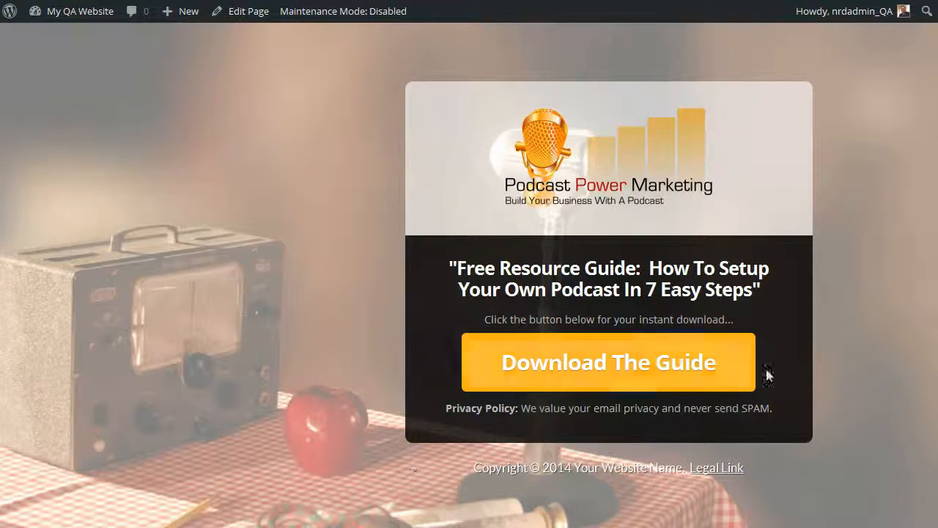
left_click(608, 367)
left_click(566, 241)
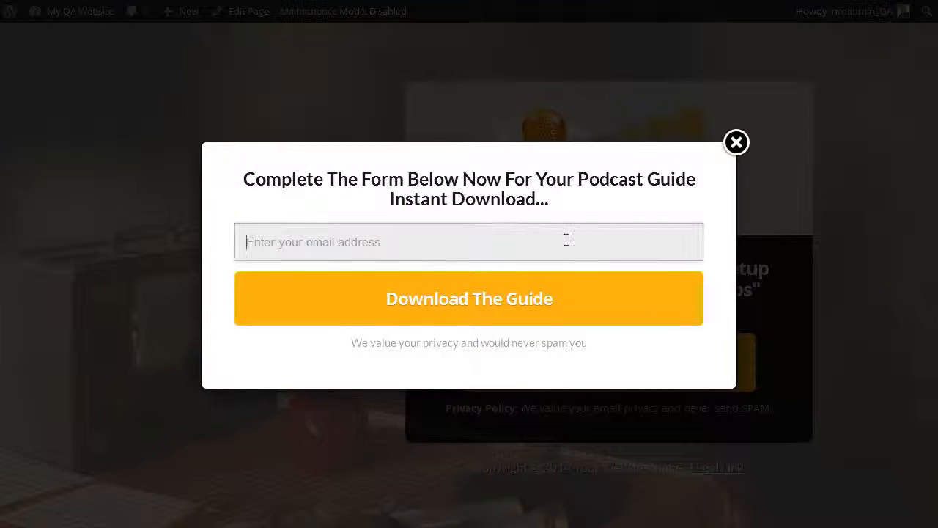
Step: Submit the opt-in form with the support e-mail address and look through the cheat sheet download page
type("supp")
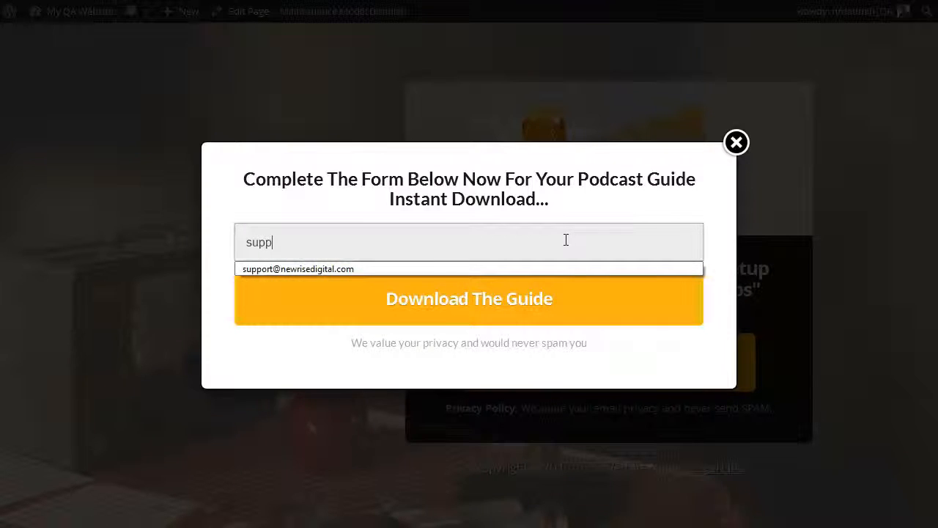
left_click(334, 270)
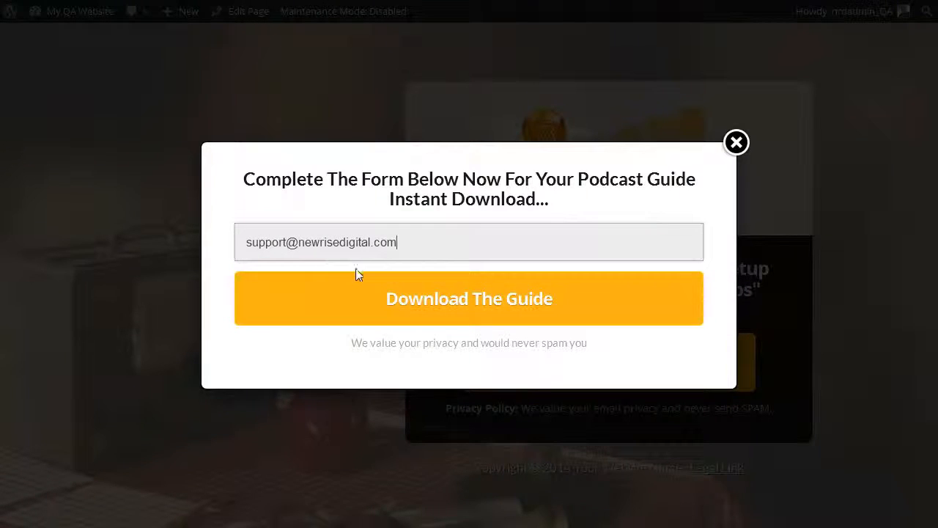
left_click(422, 297)
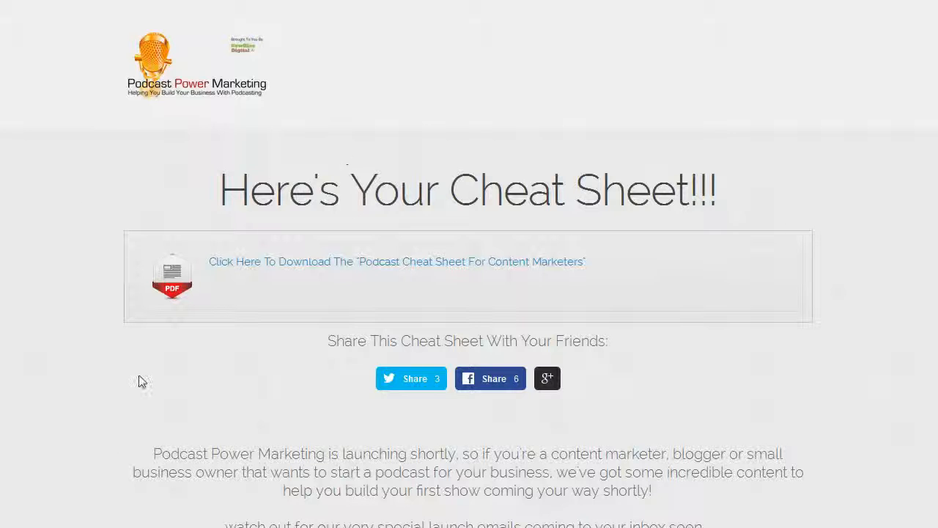
scroll(690, 238, "down", 7)
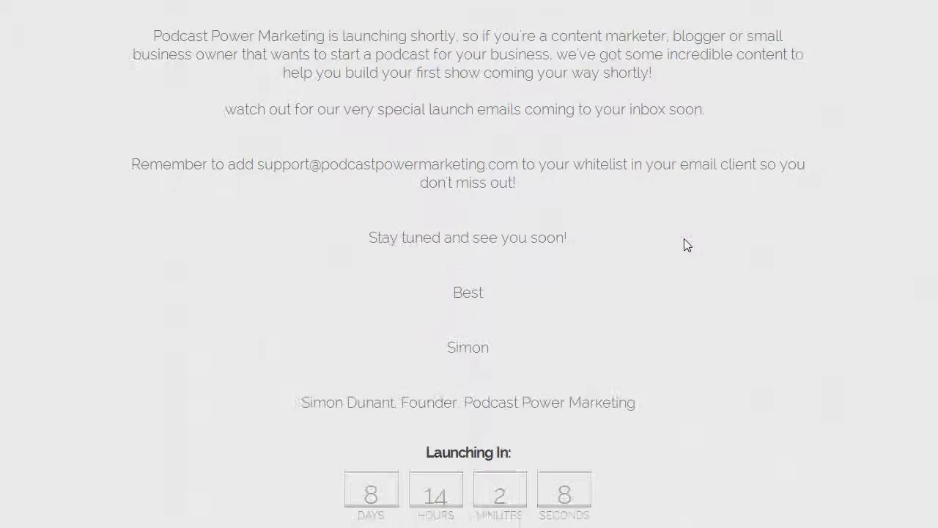
scroll(684, 239, "up", 7)
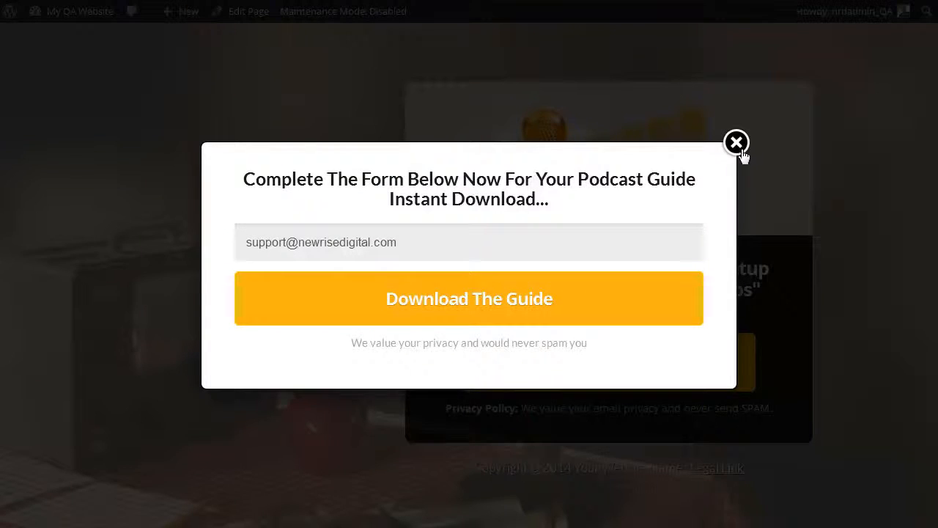
Step: Return to the LiveEditor, then save and close the ebookdownload page
left_click(737, 143)
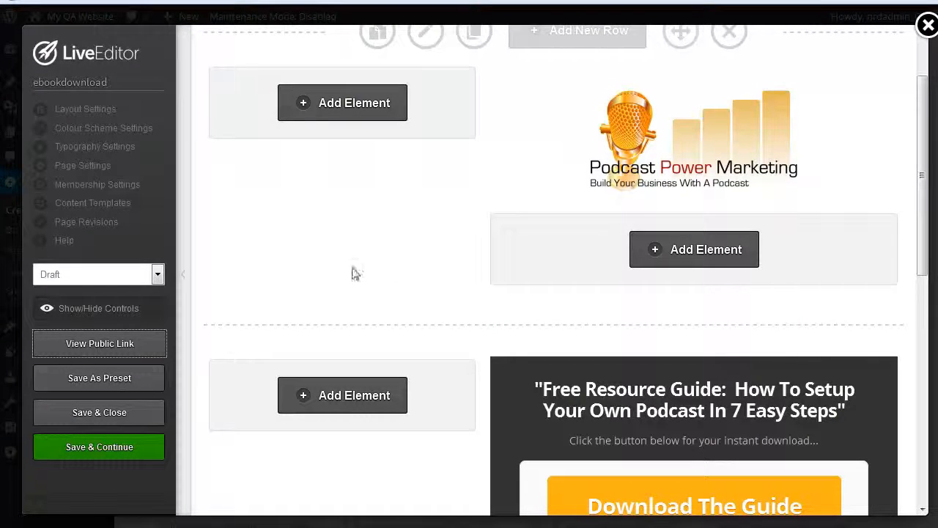
left_click(163, 413)
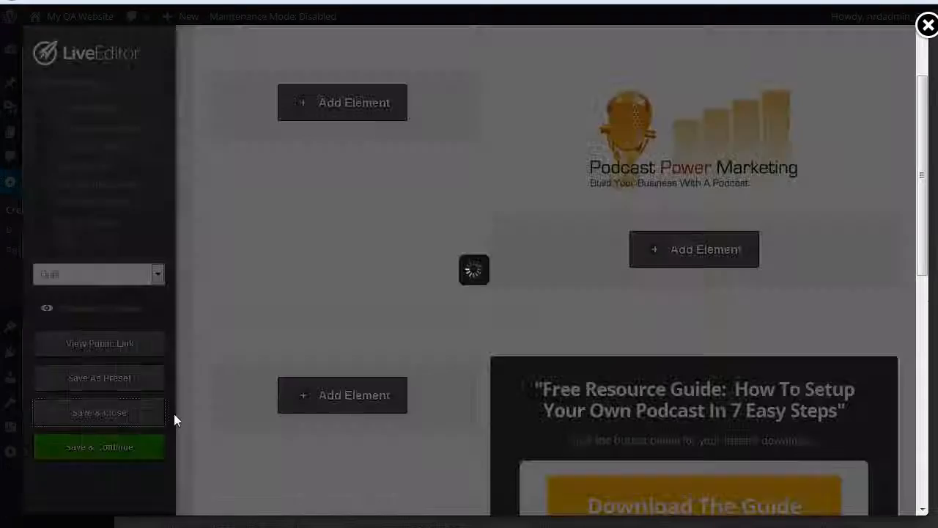
scroll(528, 268, "up", 2)
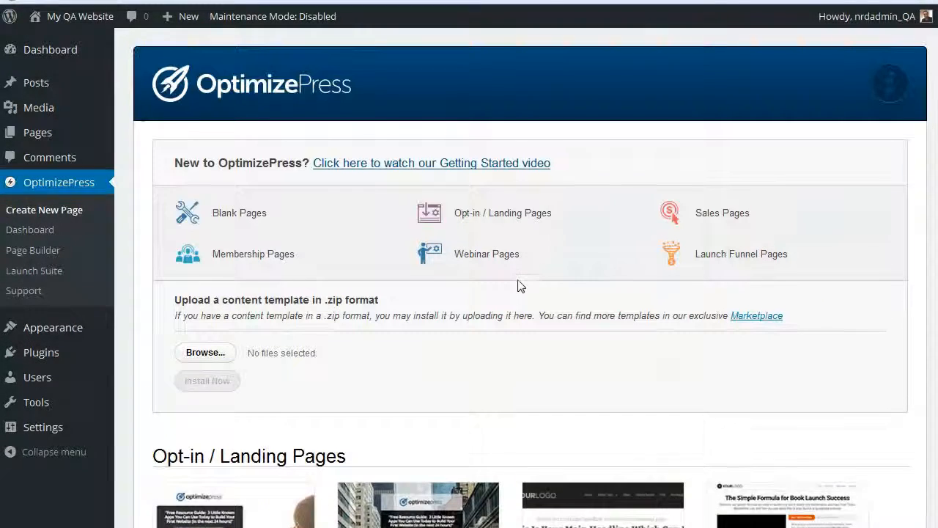
Step: Set the ebookdownload page's status to Published with Quick Edit in the WordPress page list and update it
left_click(37, 135)
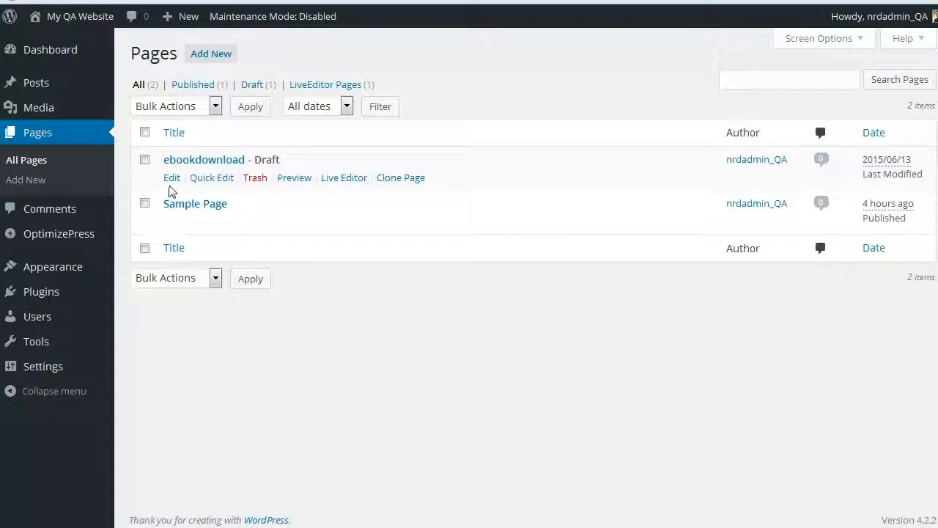
left_click(210, 178)
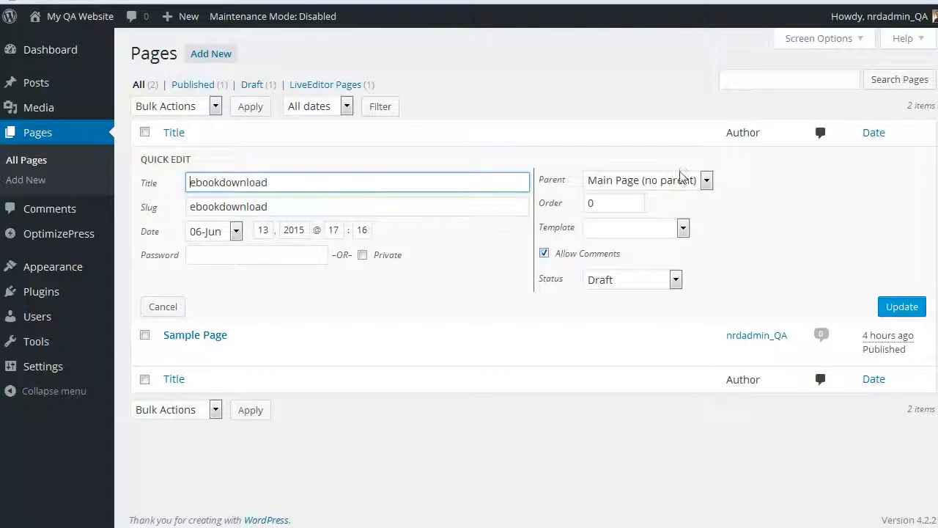
left_click(664, 280)
left_click(660, 300)
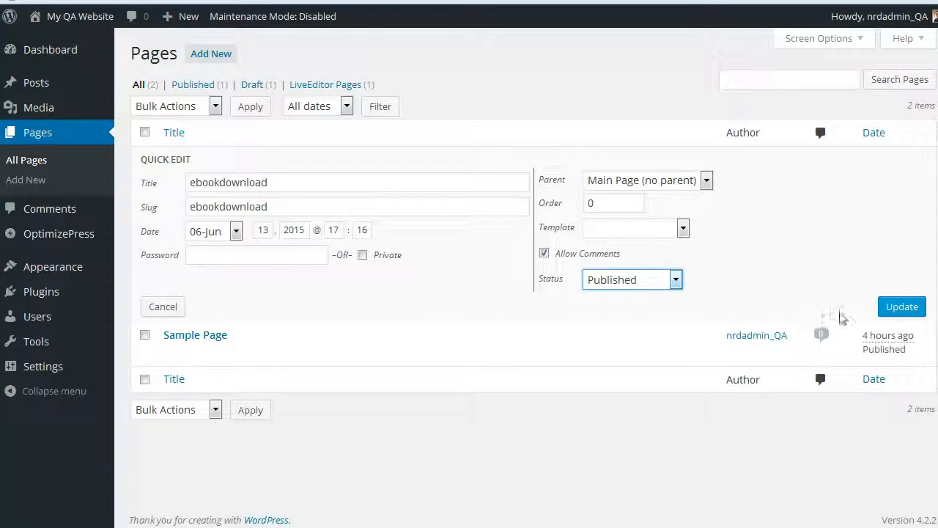
left_click(889, 310)
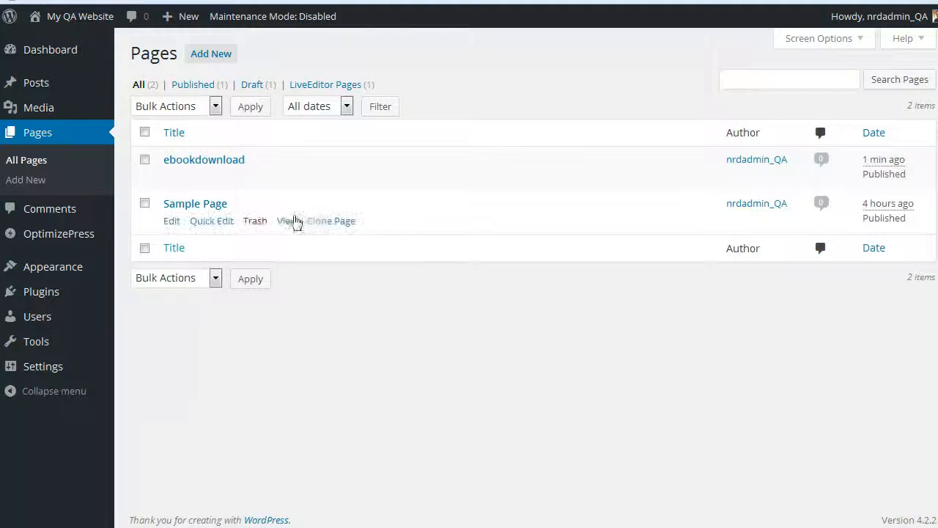
Step: View the published ebookdownload page in a separate tab and return to the page list
right_click(289, 181)
left_click(316, 193)
left_click(411, 1)
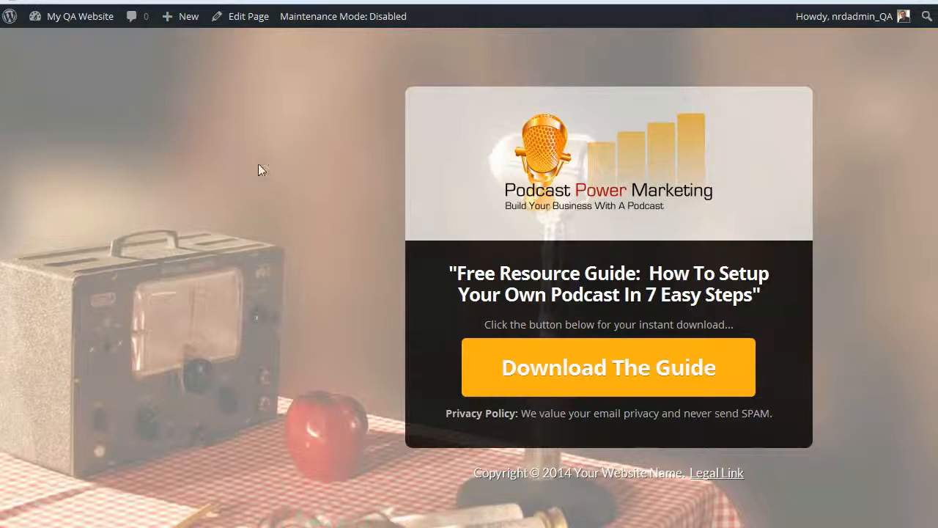
left_click(415, 1)
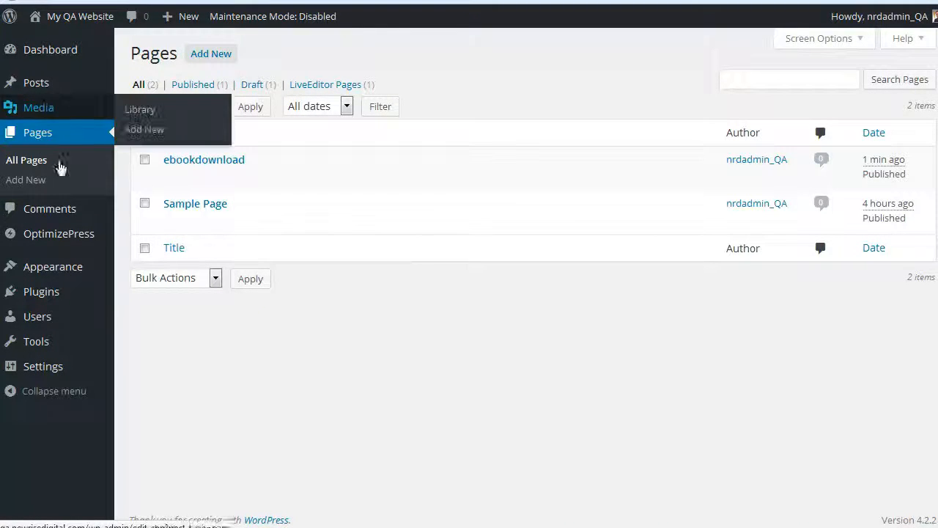
Step: Open OptimizePress page creation and examine the available Opt-in / Landing Pages and Thank You Pages templates
mouse_move(73, 238)
left_click(222, 238)
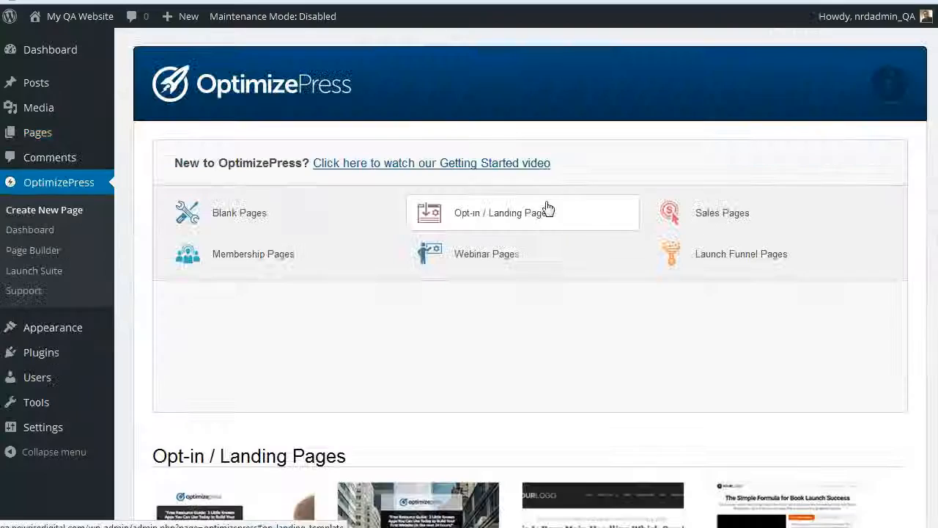
scroll(574, 333, "down", 15)
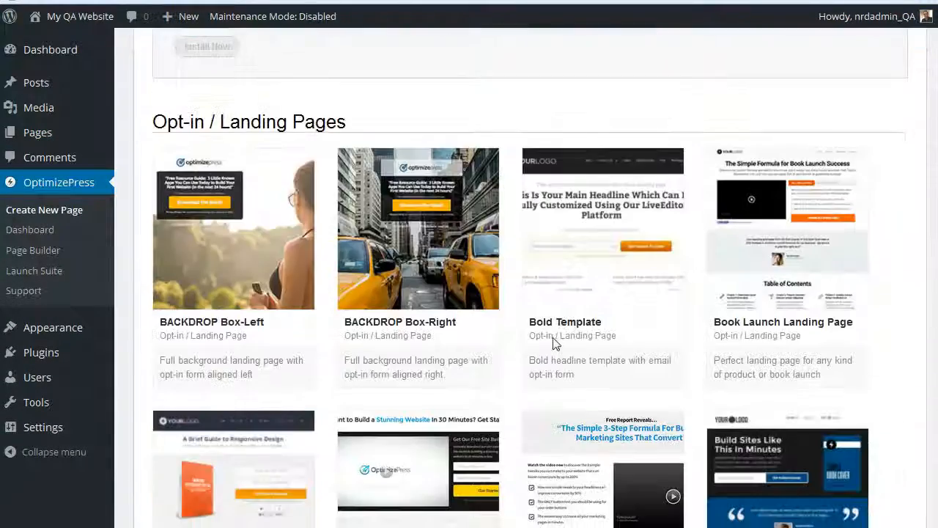
scroll(539, 334, "up", 4)
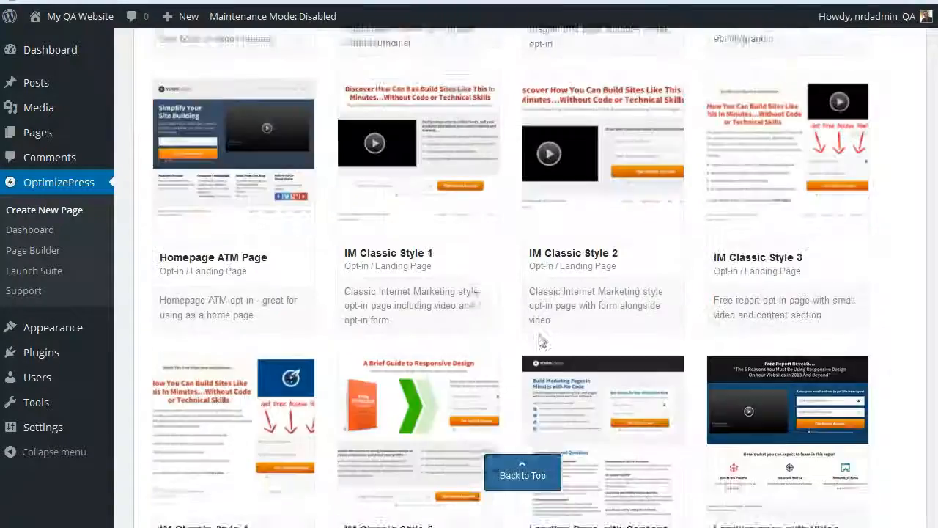
scroll(538, 332, "down", 10)
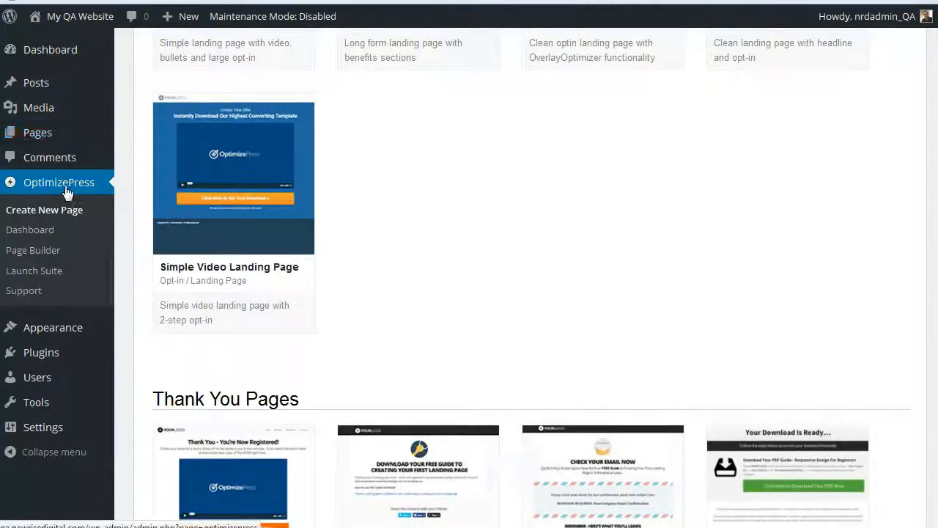
scroll(524, 237, "down", 4)
scroll(465, 236, "up", 8)
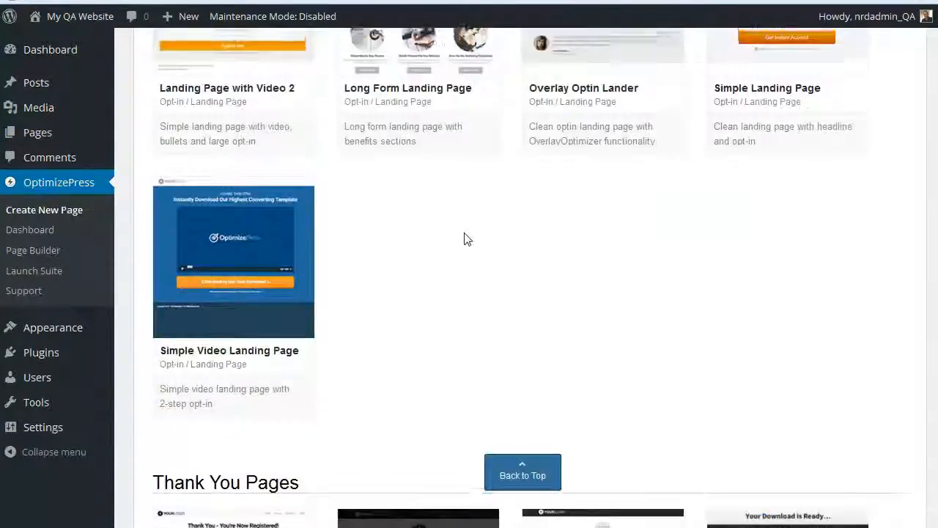
scroll(465, 236, "up", 10)
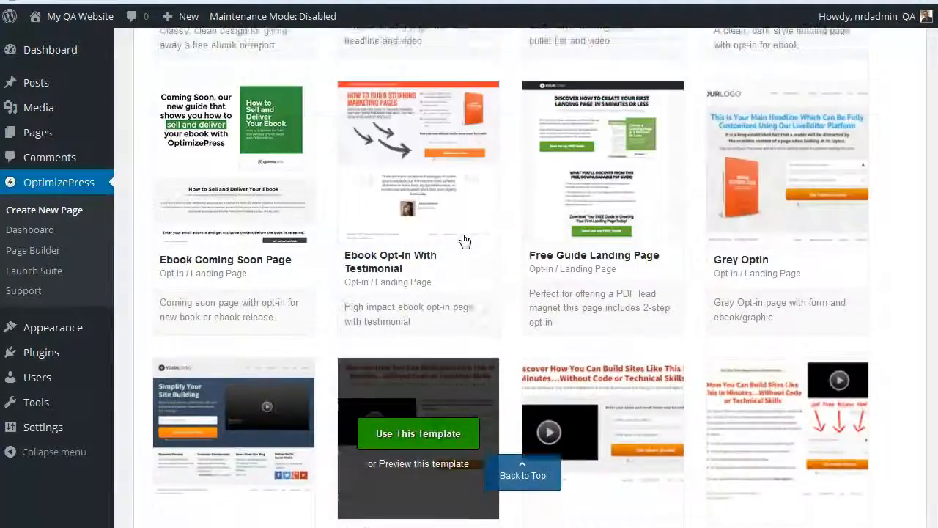
scroll(462, 239, "down", 7)
scroll(465, 239, "down", 8)
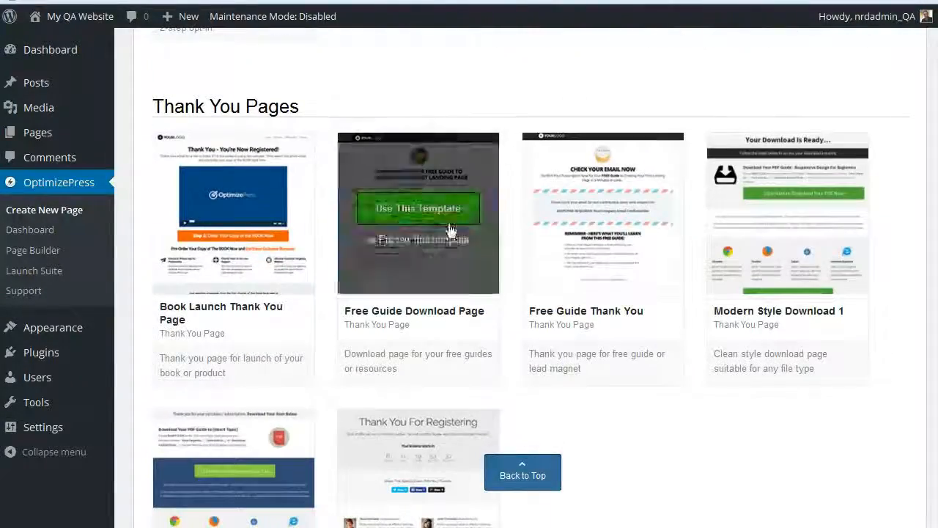
scroll(617, 249, "down", 3)
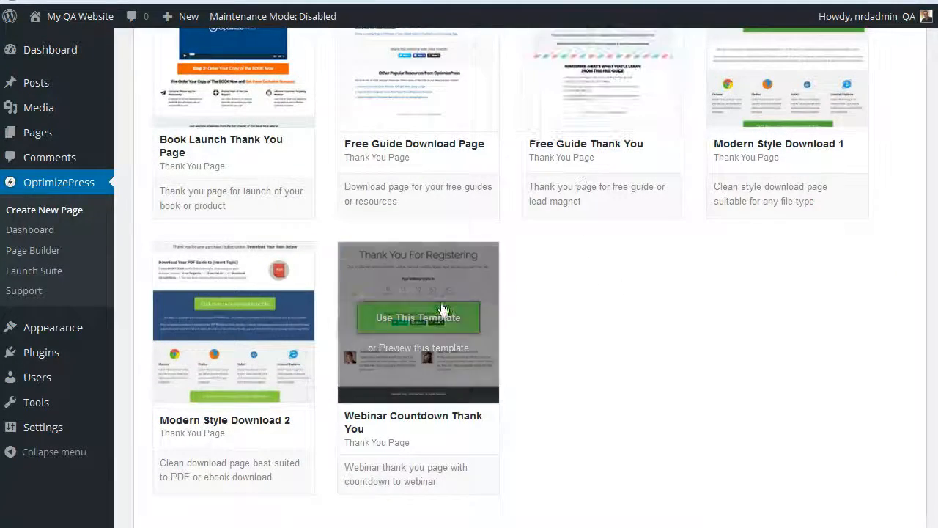
scroll(768, 184, "up", 2)
scroll(723, 203, "down", 2)
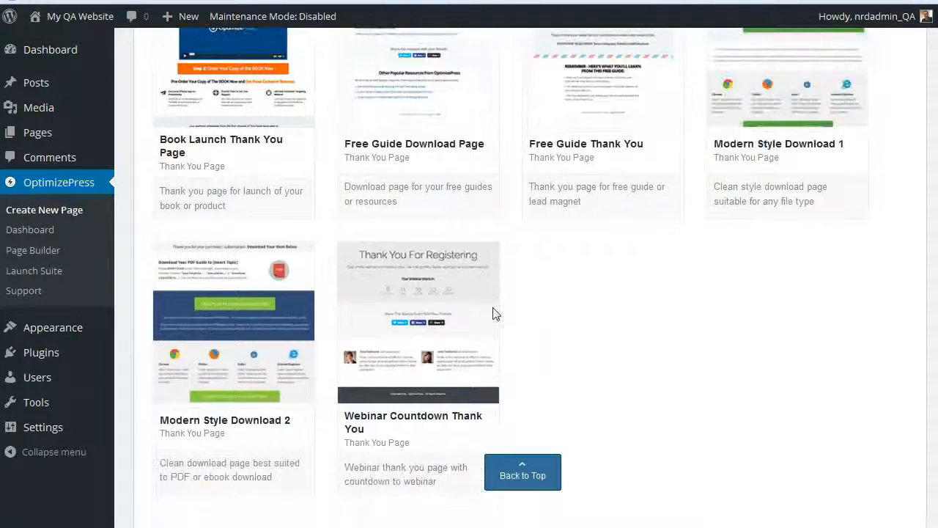
left_click(473, 315)
scroll(472, 313, "up", 1)
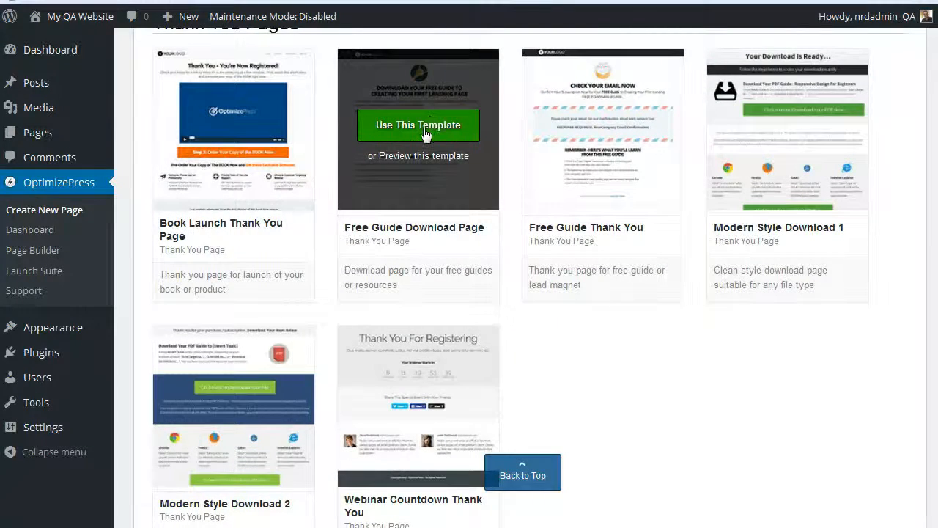
Step: Create a page named "Thank YOu" from the Free Guide Download Page template, checking that the permalink thank-you is available
left_click(425, 133)
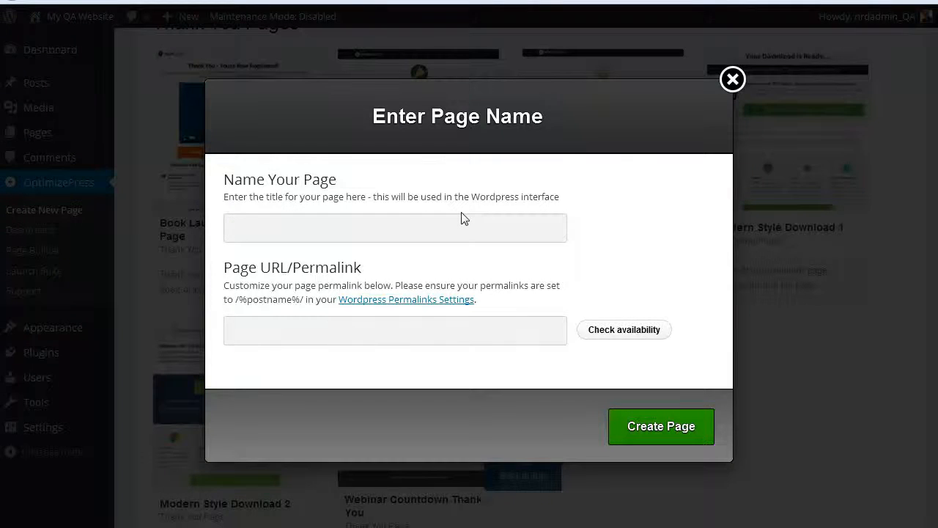
type("thank y")
key("BackSpace")
key("BackSpace")
key("BackSpace")
key("BackSpace")
key("BackSpace")
key("BackSpace")
type("T")
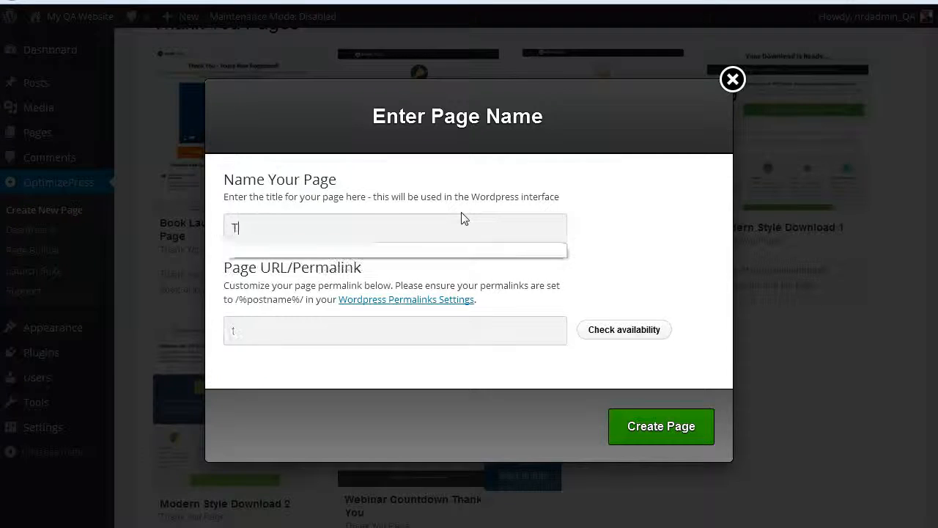
type("hank YOu")
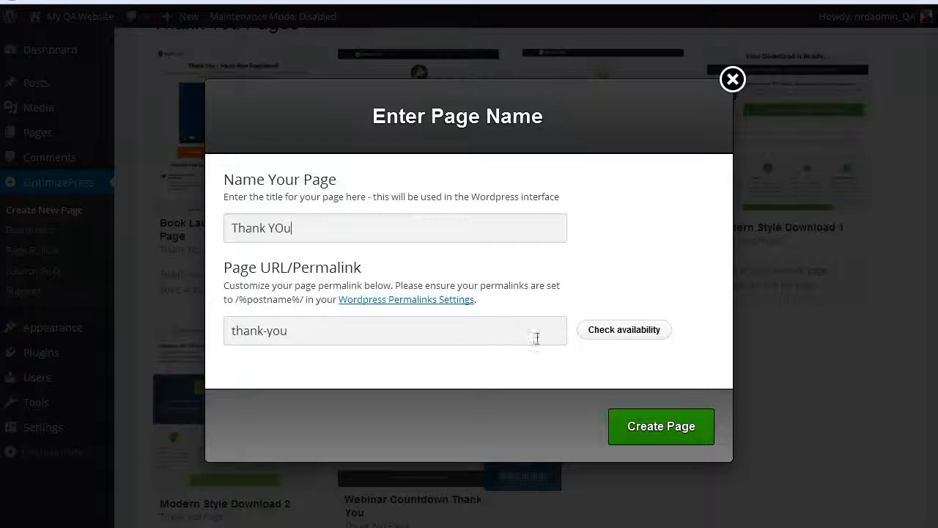
left_click(624, 334)
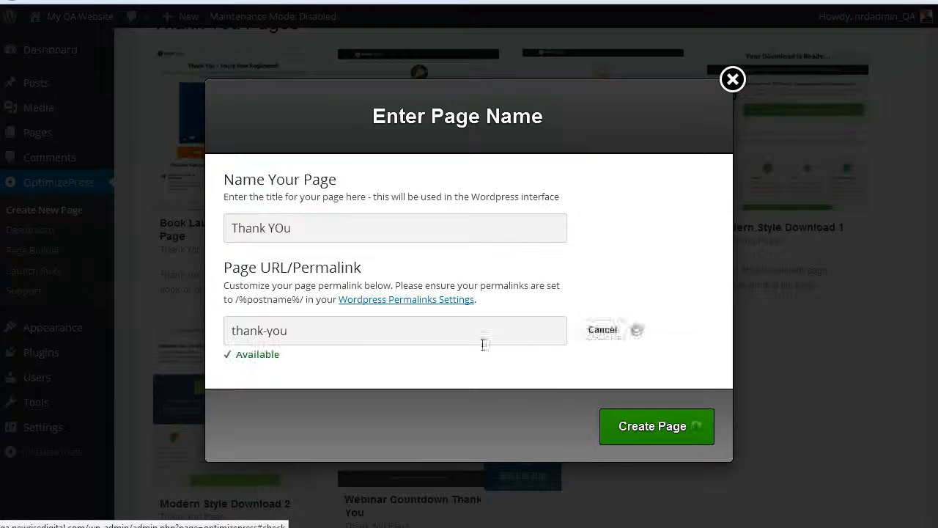
left_click(659, 438)
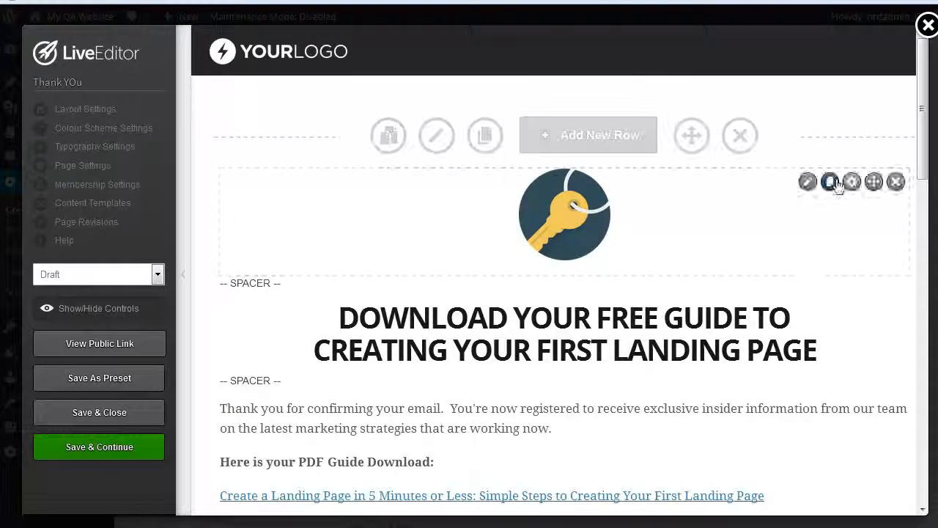
Step: Open the key image element for editing and browse the media library for a replacement picture
scroll(791, 287, "down", 3)
scroll(780, 287, "up", 3)
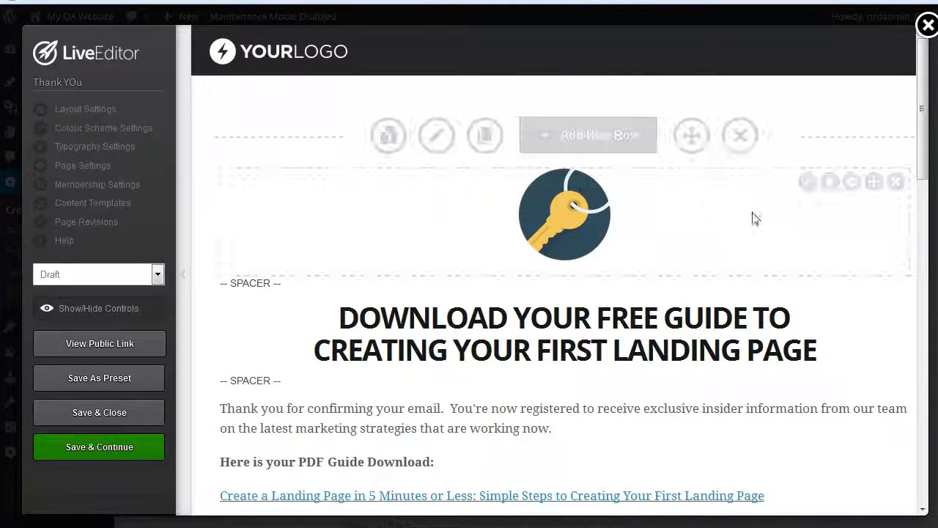
left_click(807, 184)
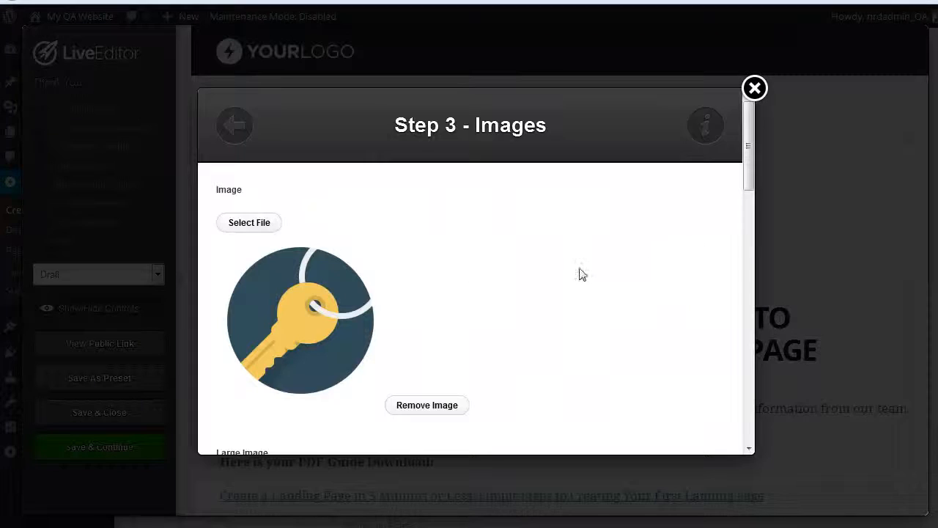
left_click(264, 227)
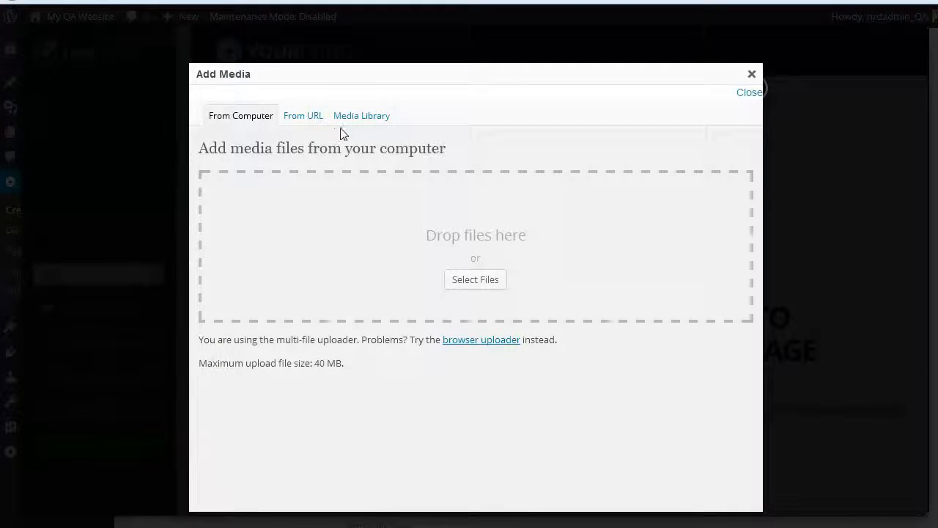
left_click(355, 119)
scroll(427, 356, "down", 1)
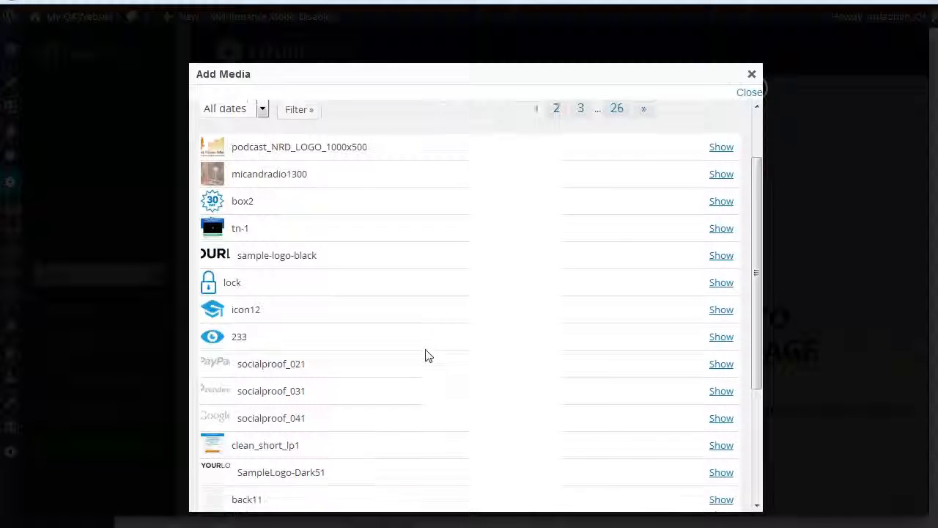
scroll(427, 356, "down", 1)
scroll(427, 356, "down", 1)
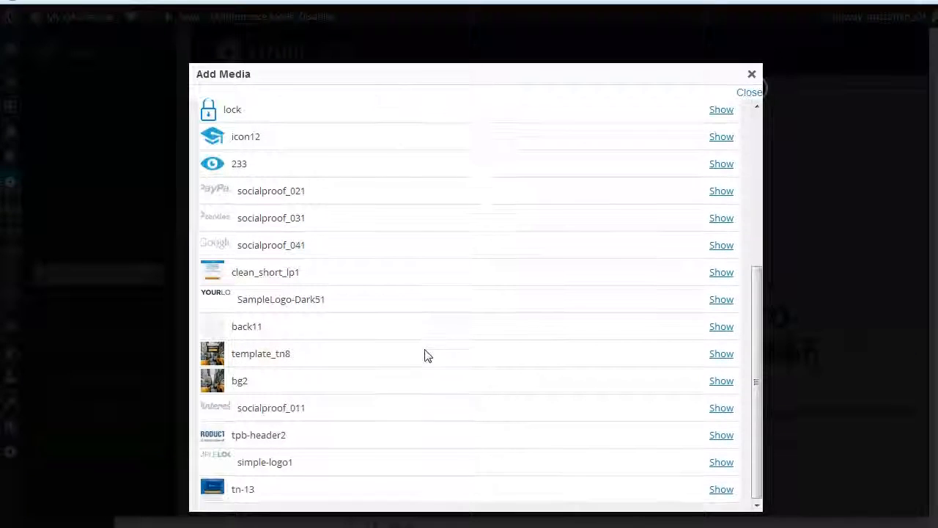
scroll(638, 417, "up", 3)
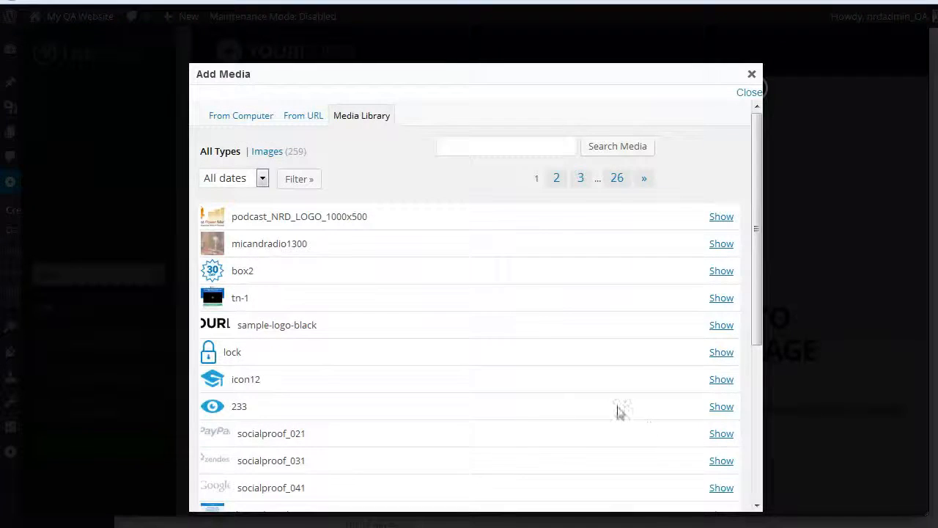
Step: Search the media library for "book" and look through the matching images
left_click(518, 150)
type("book")
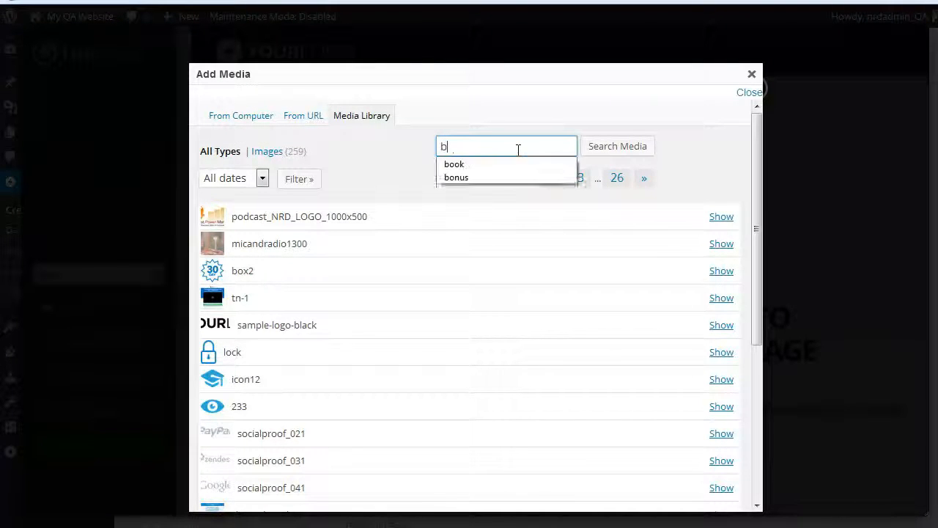
left_click(488, 164)
left_click(594, 147)
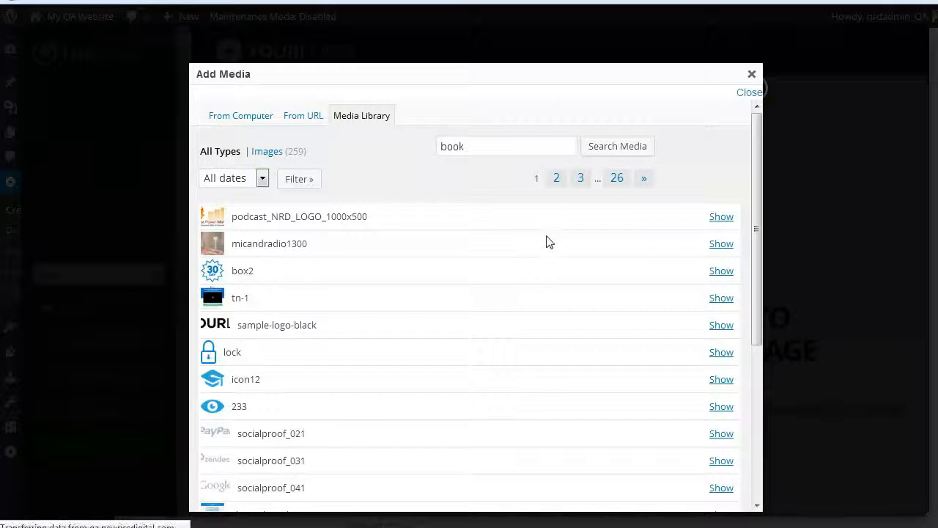
scroll(543, 299, "down", 3)
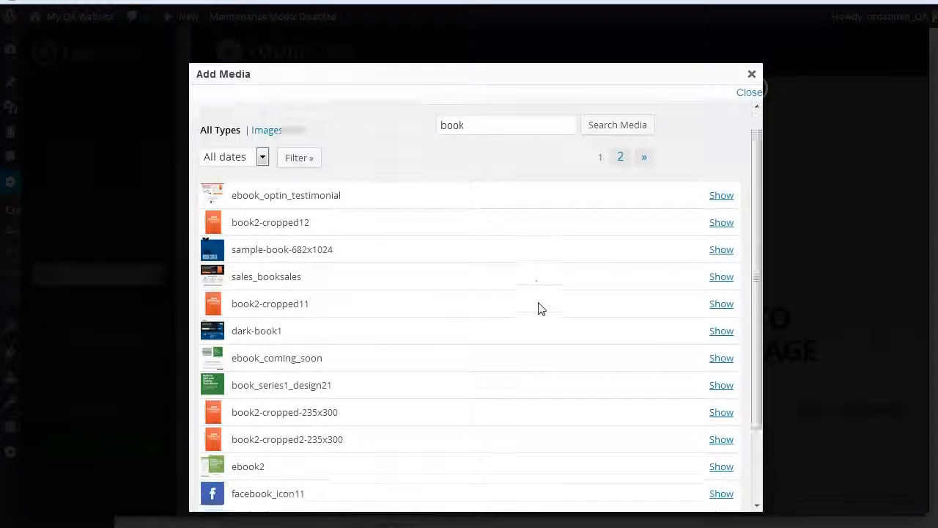
scroll(539, 310, "up", 3)
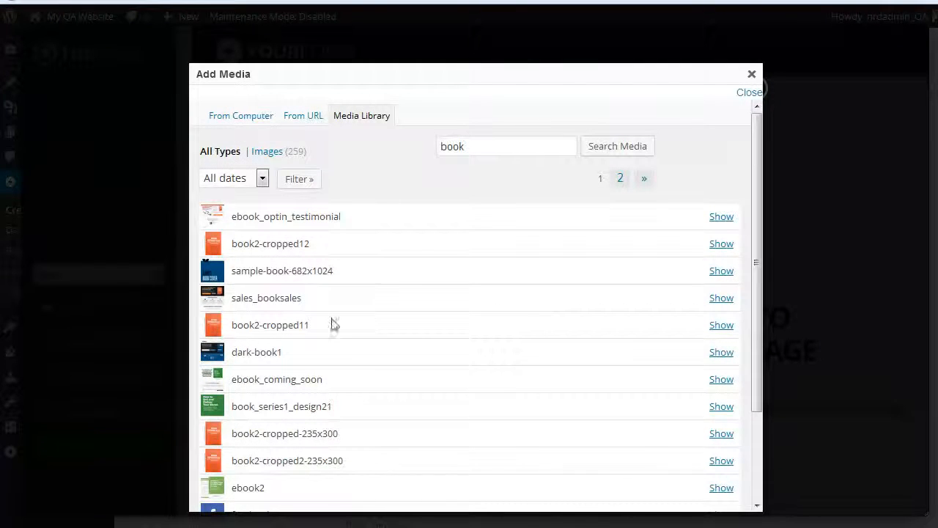
Step: Insert the book2-cropped11 image at full size in place of the key picture and update the image element
left_click(722, 325)
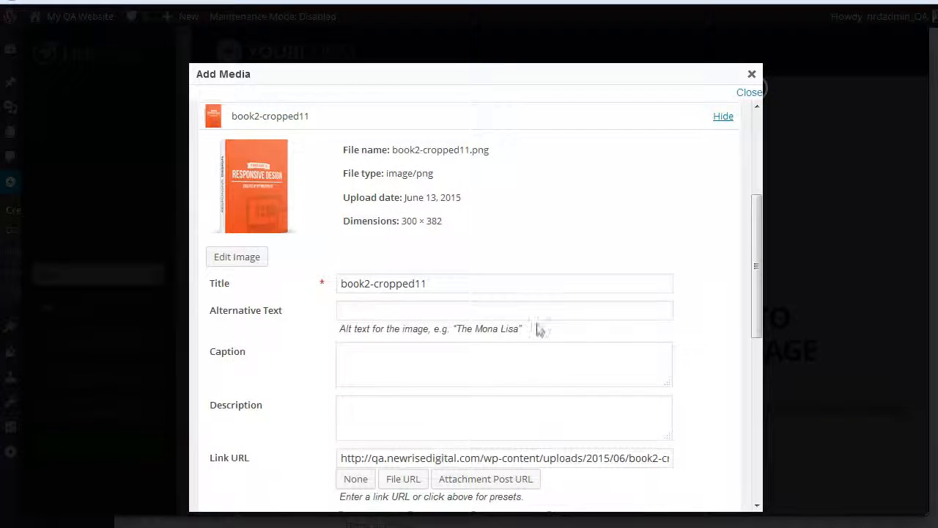
scroll(565, 322, "down", 6)
scroll(547, 436, "up", 4)
scroll(415, 440, "down", 3)
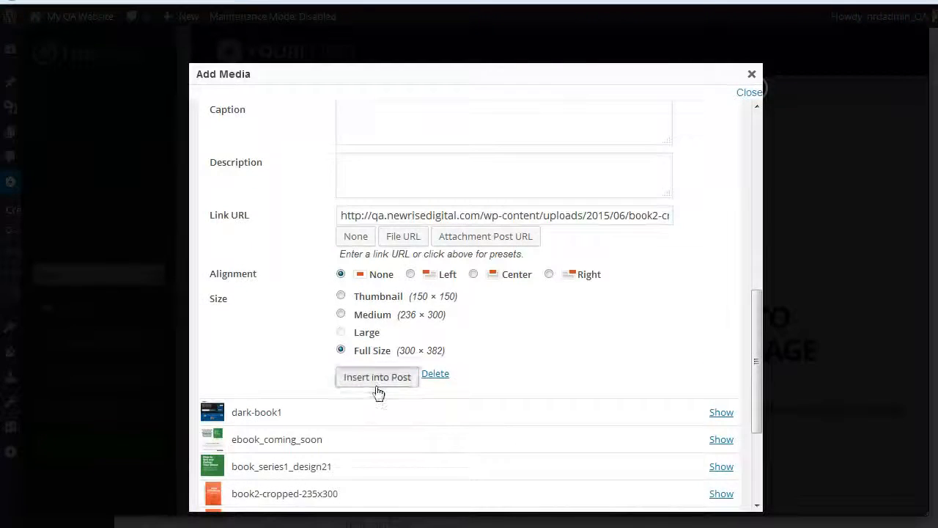
left_click(377, 378)
scroll(545, 357, "down", 12)
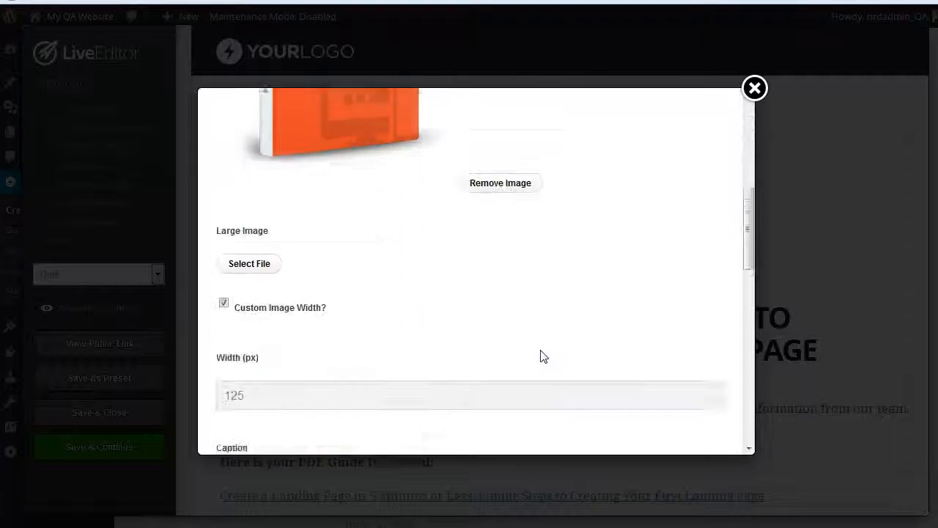
scroll(653, 412, "down", 2)
left_click(662, 416)
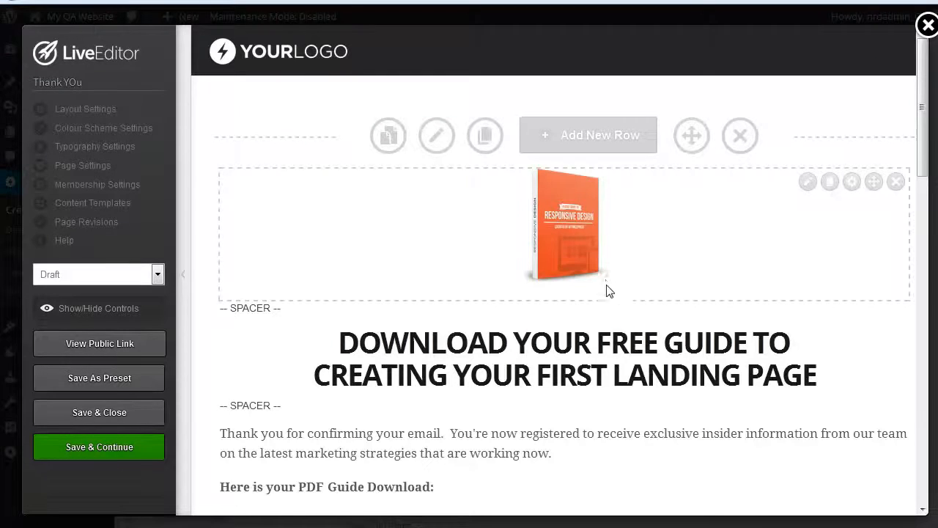
scroll(607, 291, "down", 3)
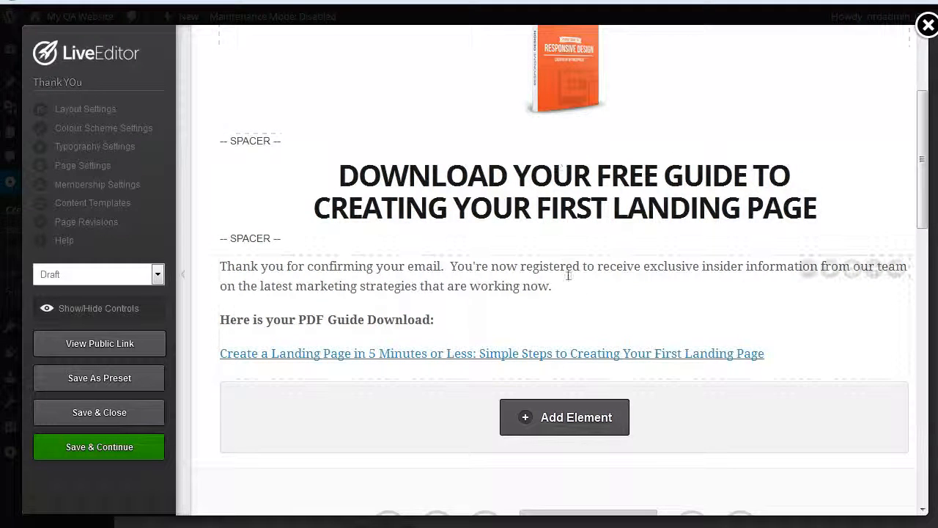
left_click(811, 268)
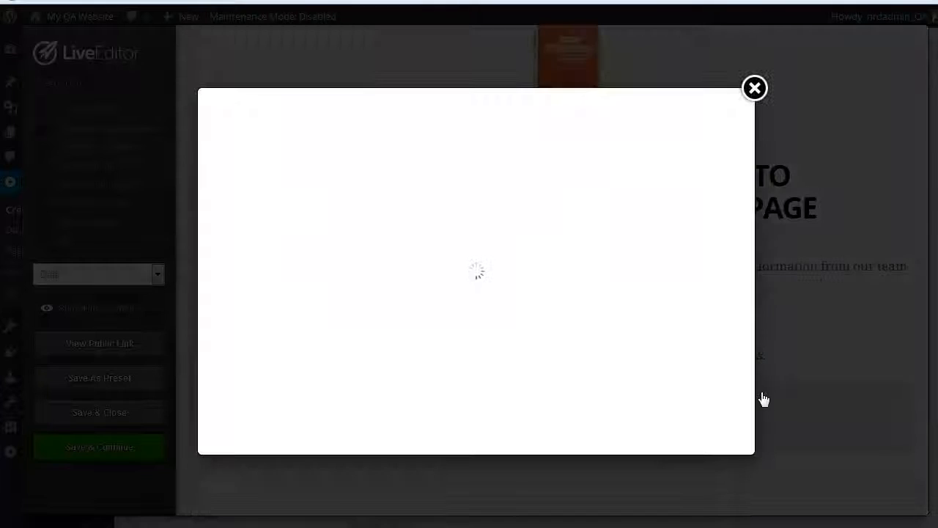
scroll(554, 352, "down", 2)
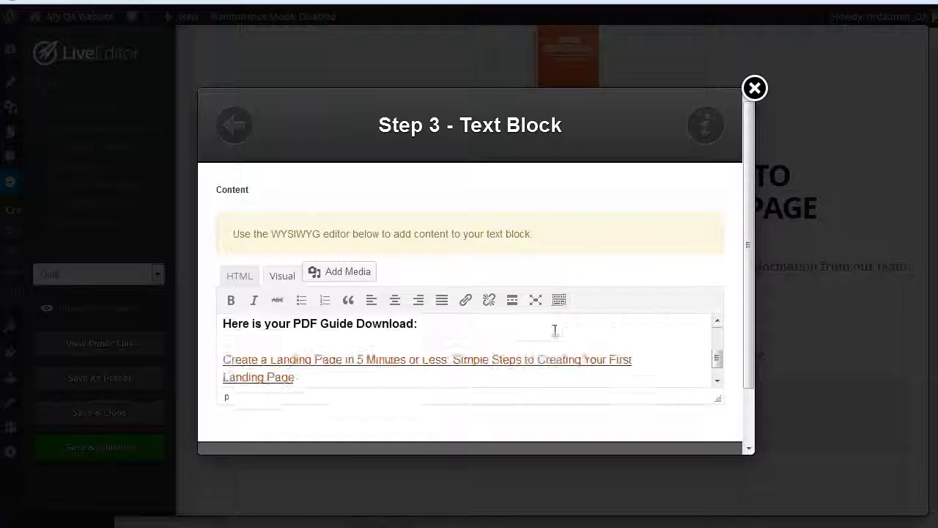
left_click(329, 357)
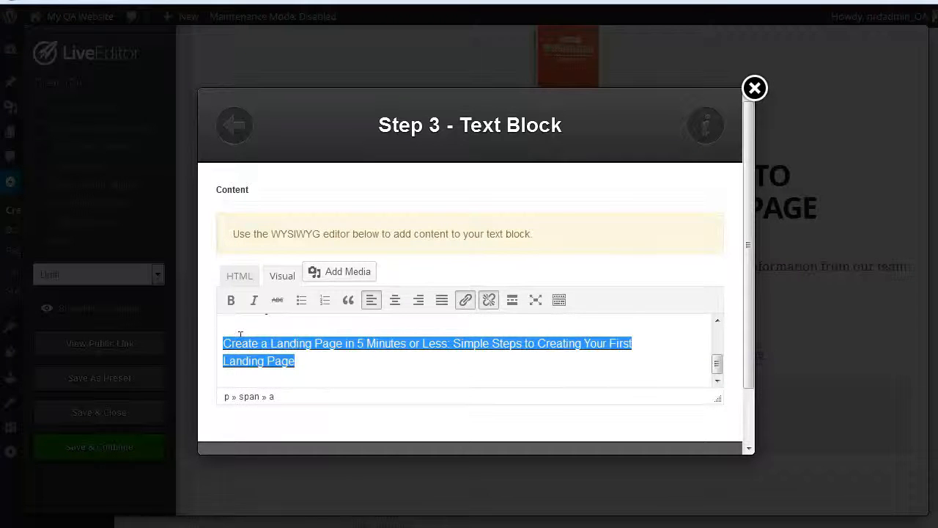
left_click(756, 88)
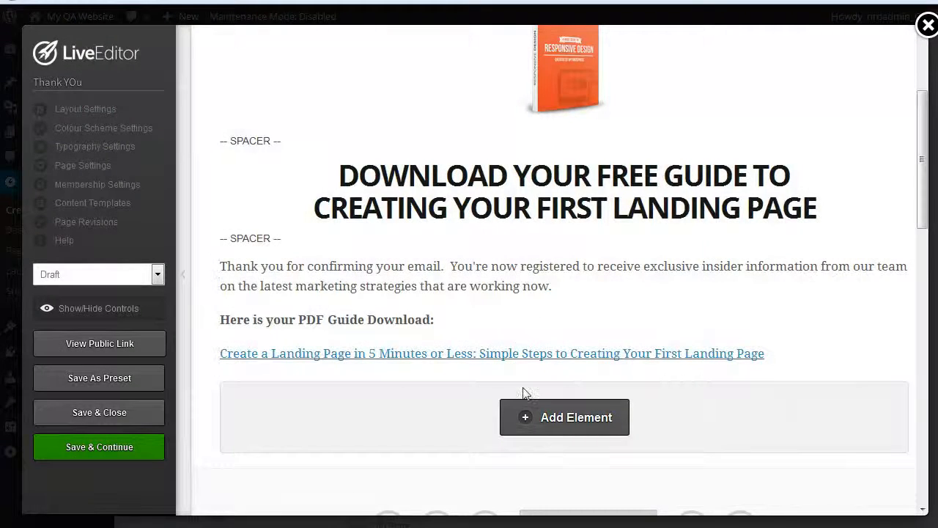
Step: Add an element below the PDF guide link, searching the elements for "down" and choosing Files Download
left_click(552, 419)
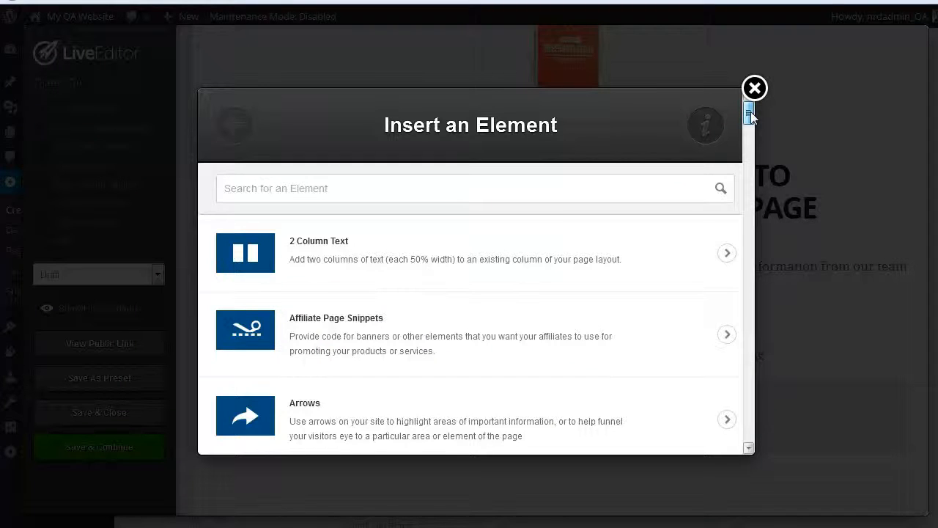
left_click_drag(749, 115, 751, 127)
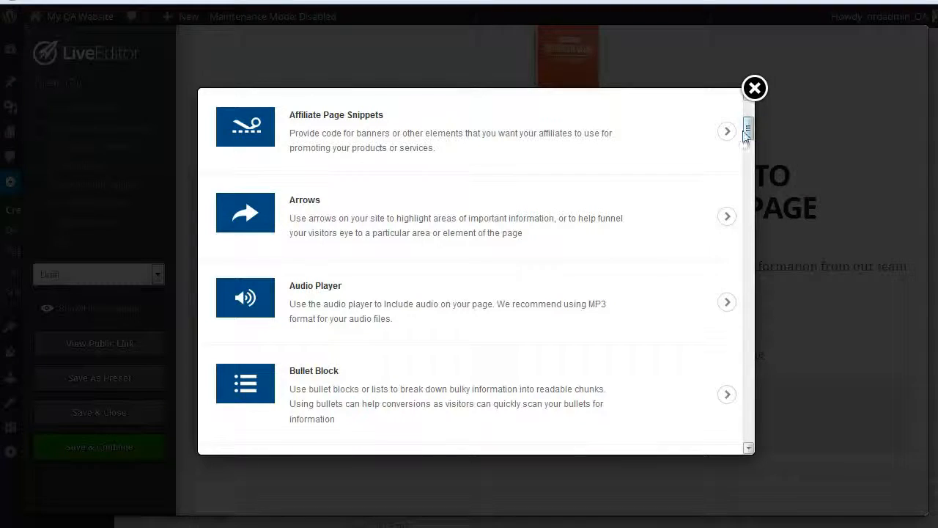
scroll(742, 135, "up", 5)
scroll(503, 264, "down", 10)
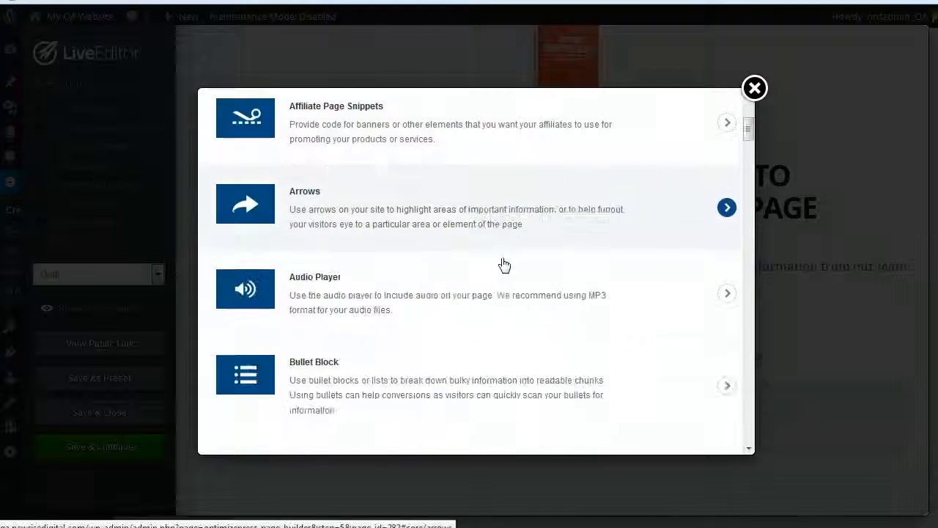
scroll(506, 264, "down", 5)
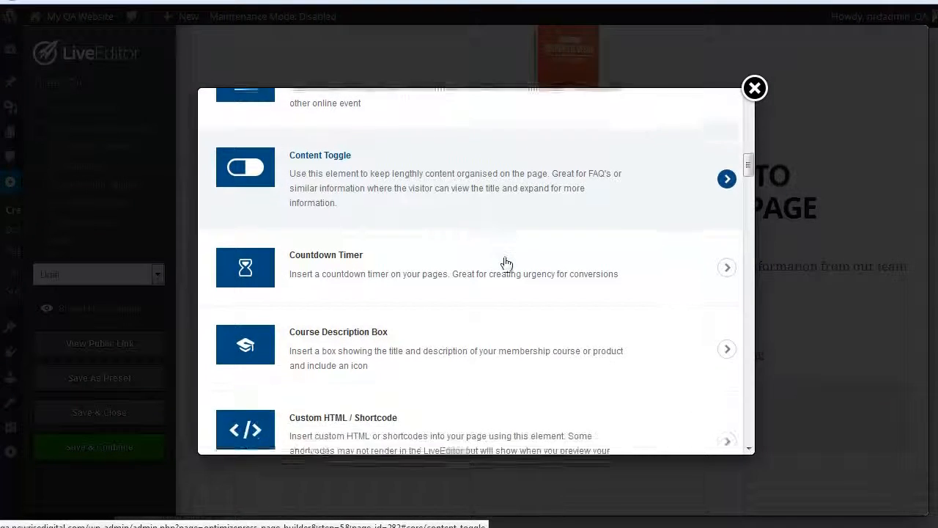
scroll(508, 265, "down", 5)
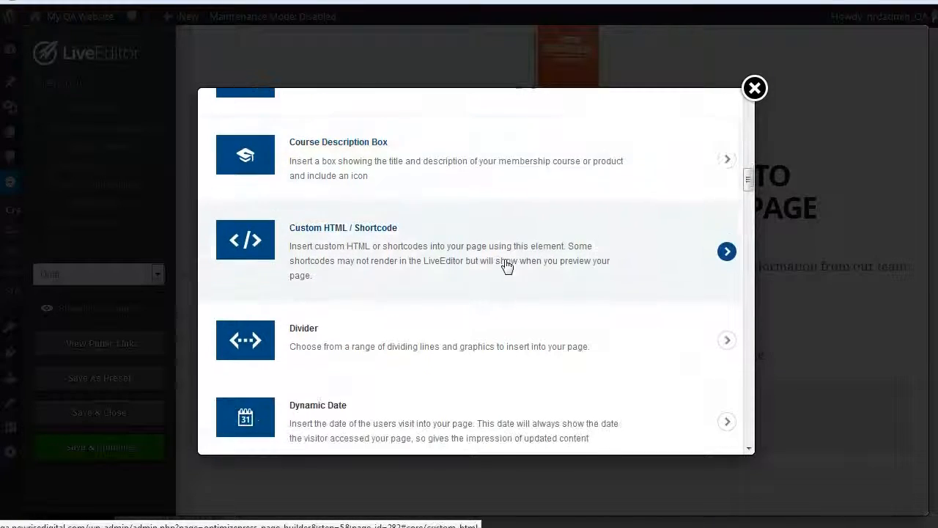
scroll(508, 265, "up", 20)
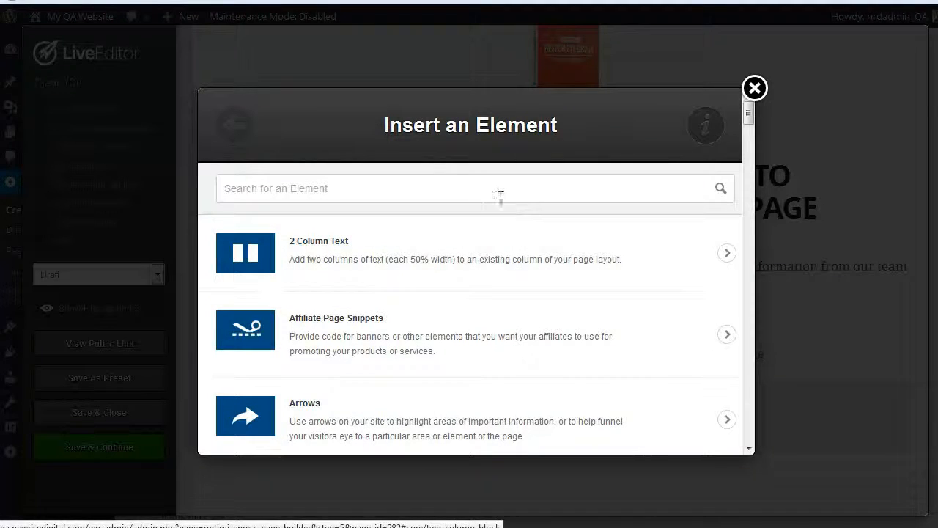
left_click(451, 188)
type("down")
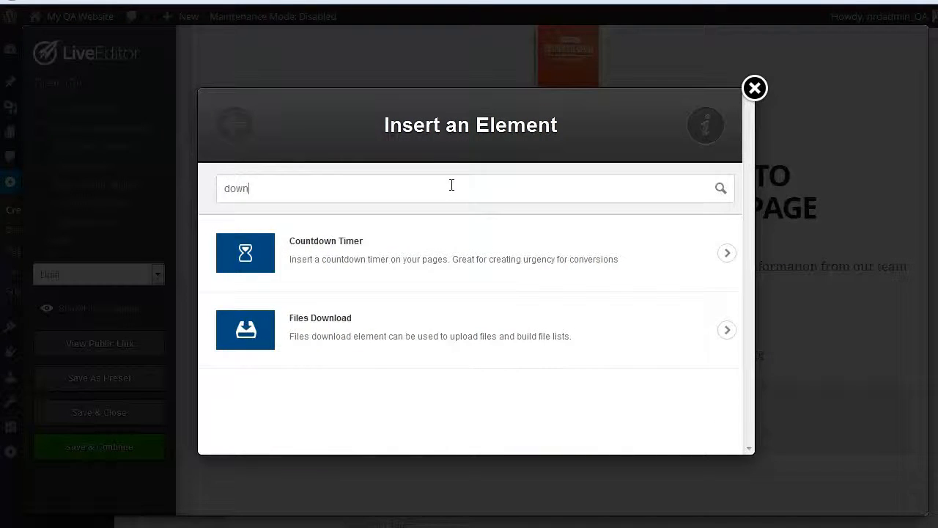
left_click(367, 327)
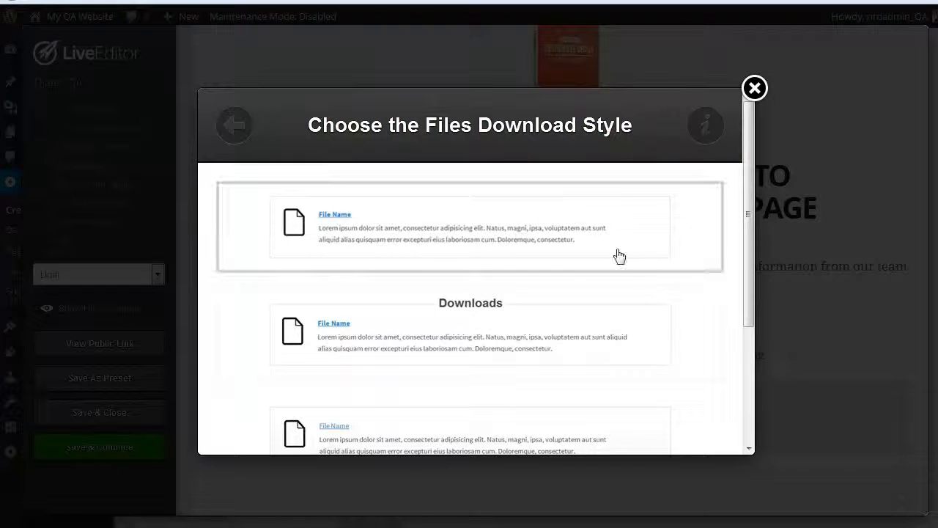
Step: Choose the Files Download style with the Downloads heading and add a new file entry with the PDF icon
scroll(622, 294, "down", 2)
scroll(614, 311, "down", 1)
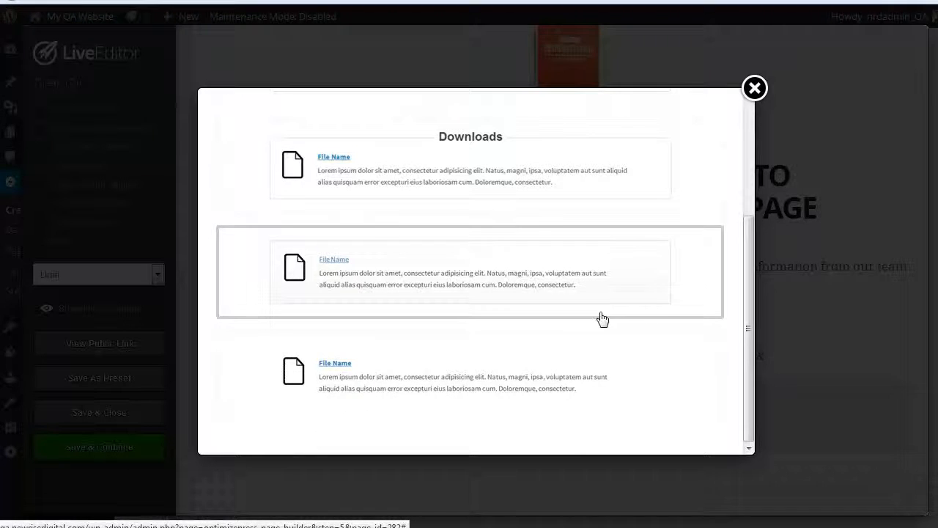
left_click(525, 174)
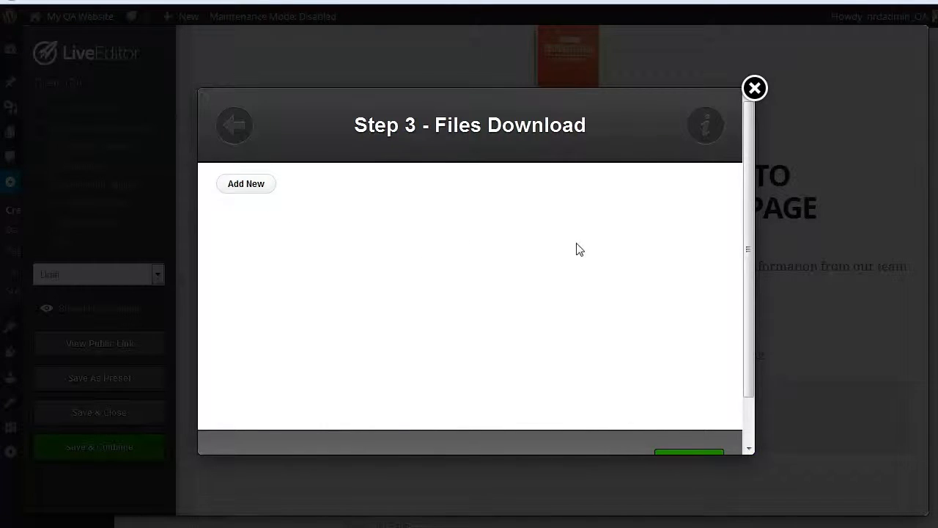
left_click(247, 184)
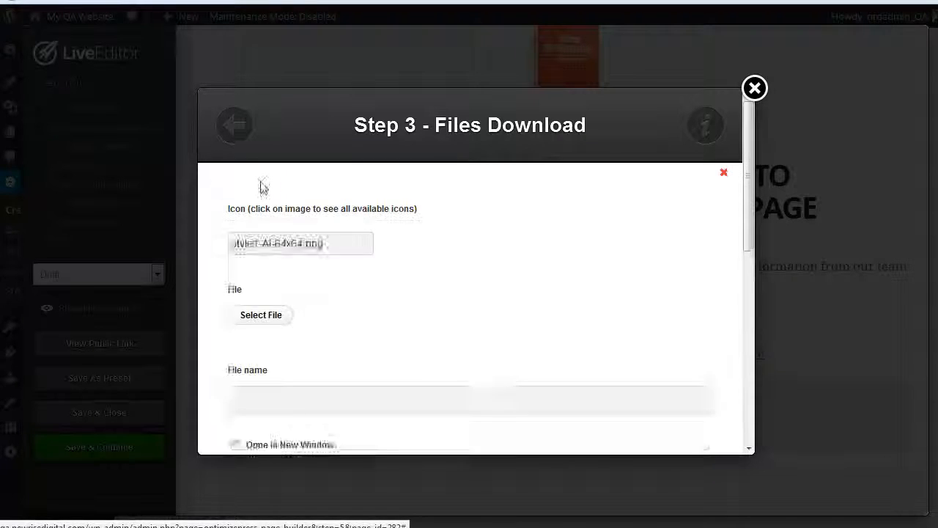
left_click(279, 269)
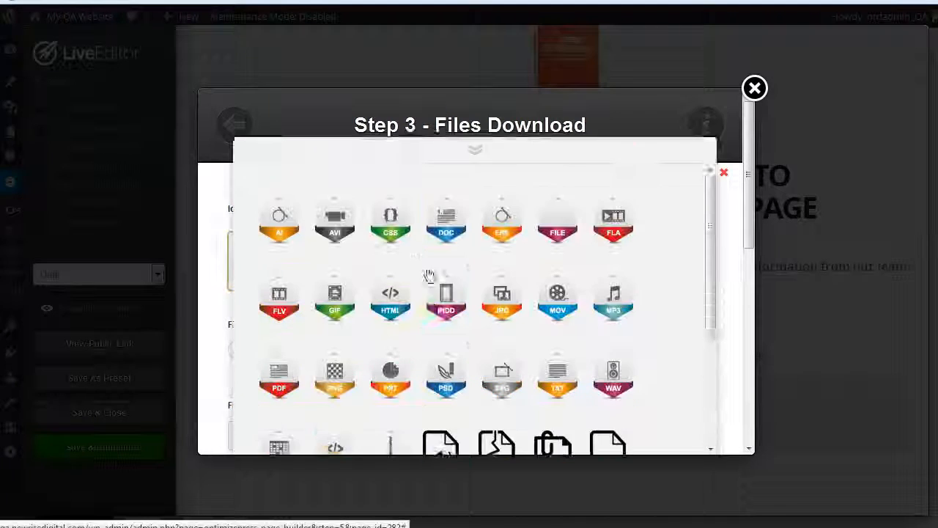
left_click(282, 343)
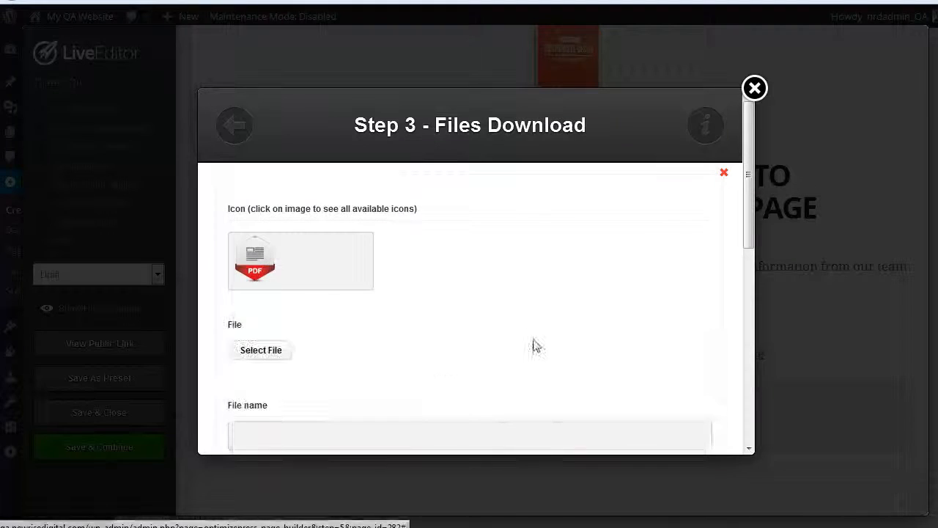
Step: Choose the box2 image from the media library as the file for the download entry
left_click(260, 349)
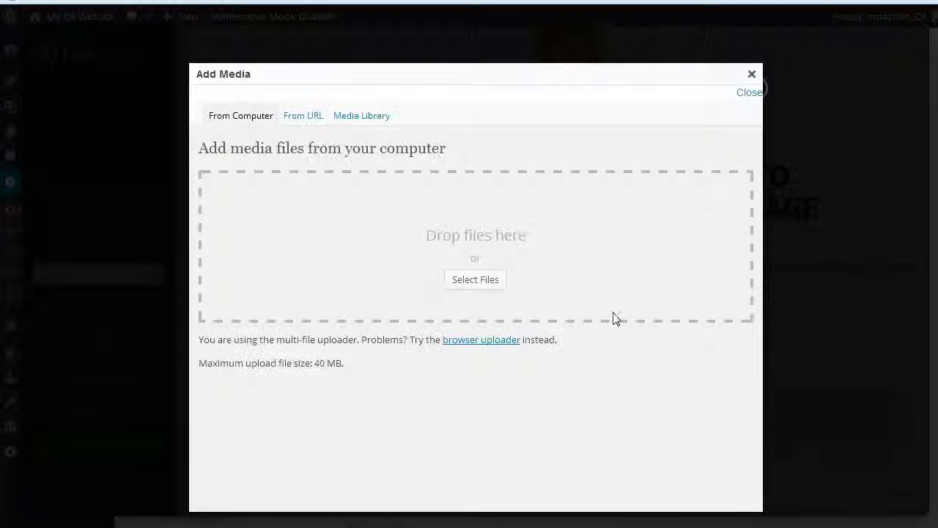
left_click(375, 125)
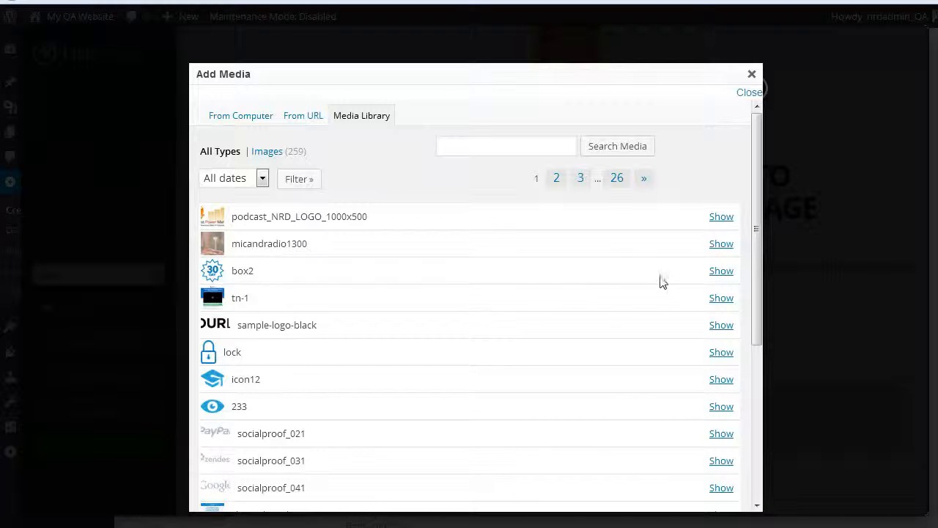
left_click(717, 271)
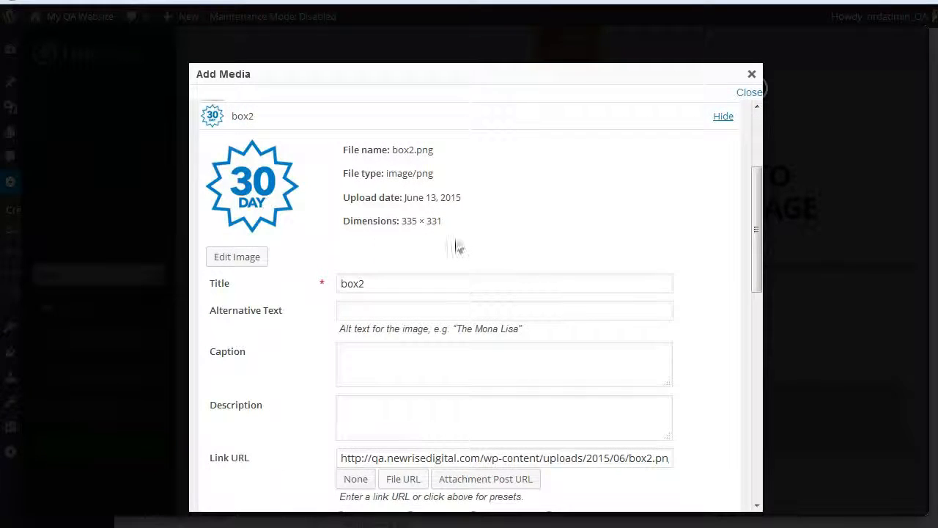
scroll(503, 315, "down", 5)
scroll(503, 315, "down", 3)
scroll(501, 318, "up", 8)
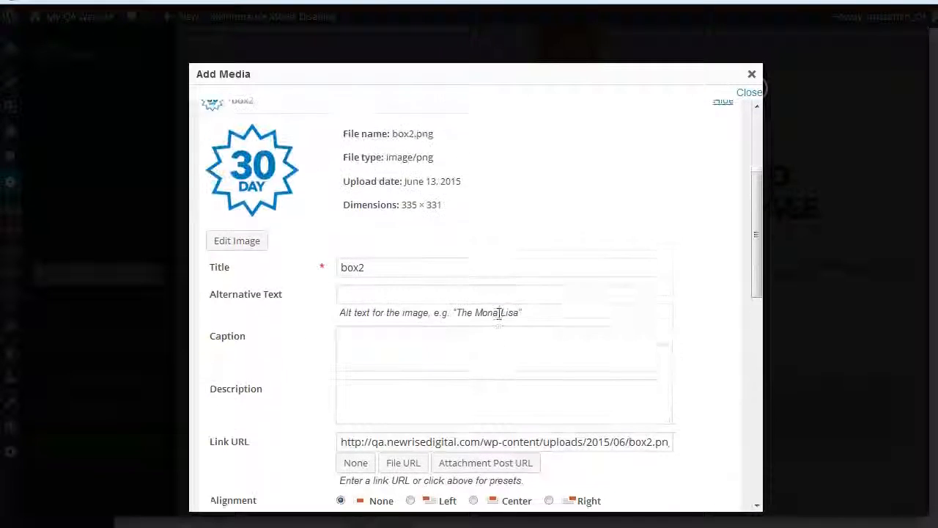
scroll(501, 321, "down", 5)
left_click(372, 355)
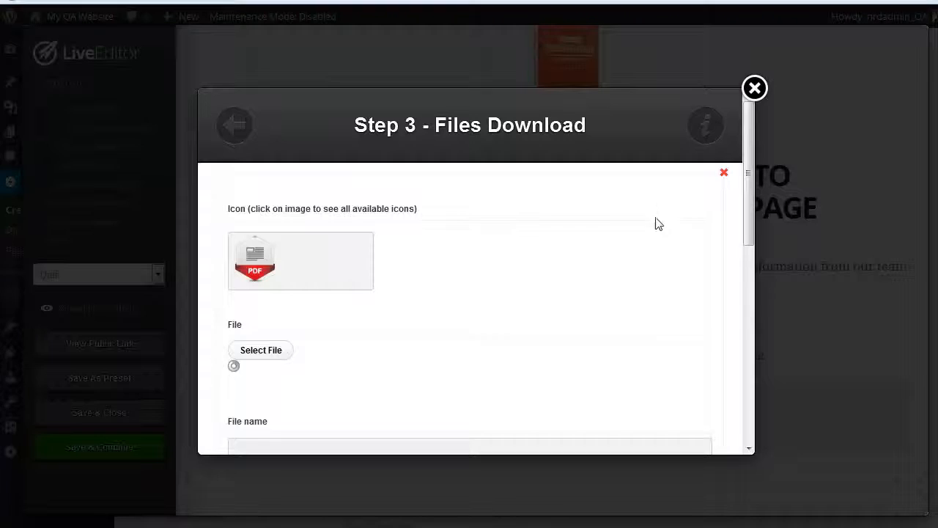
Step: Name the file My Download, describe it as "Here is your guide to podcasting", and insert the Files Download element
scroll(503, 314, "down", 2)
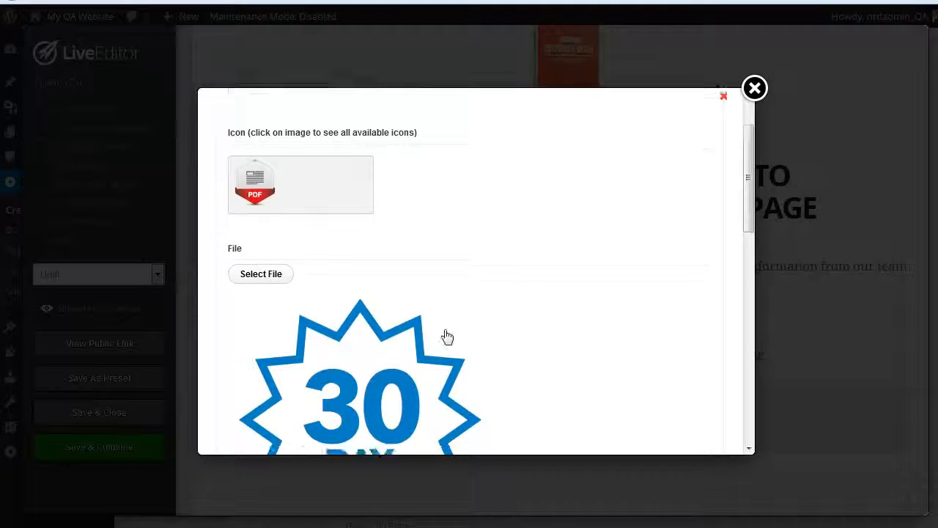
scroll(447, 335, "down", 3)
scroll(495, 308, "down", 3)
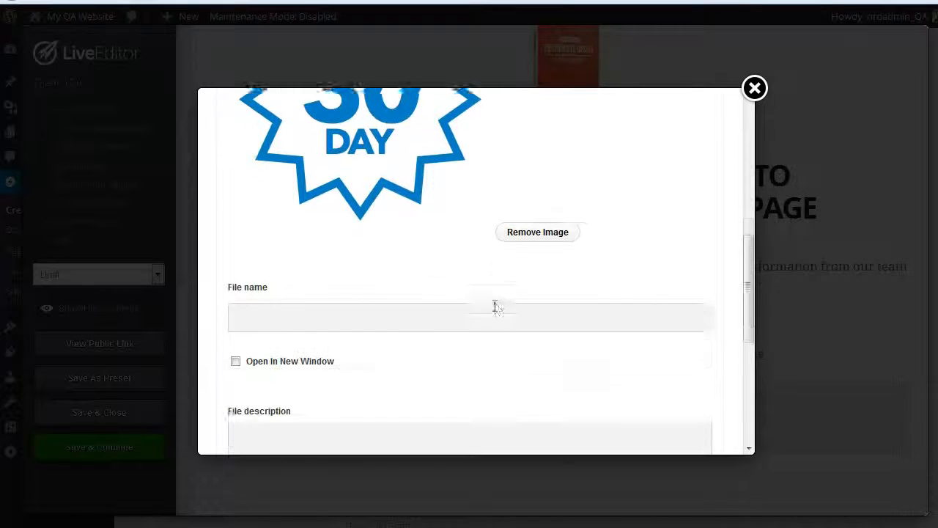
left_click(405, 254)
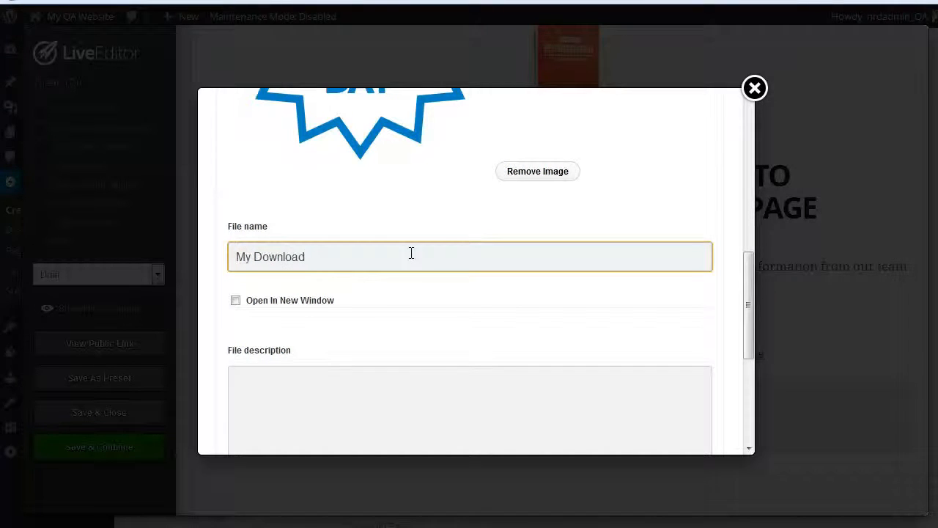
scroll(352, 345, "down", 1)
left_click(459, 336)
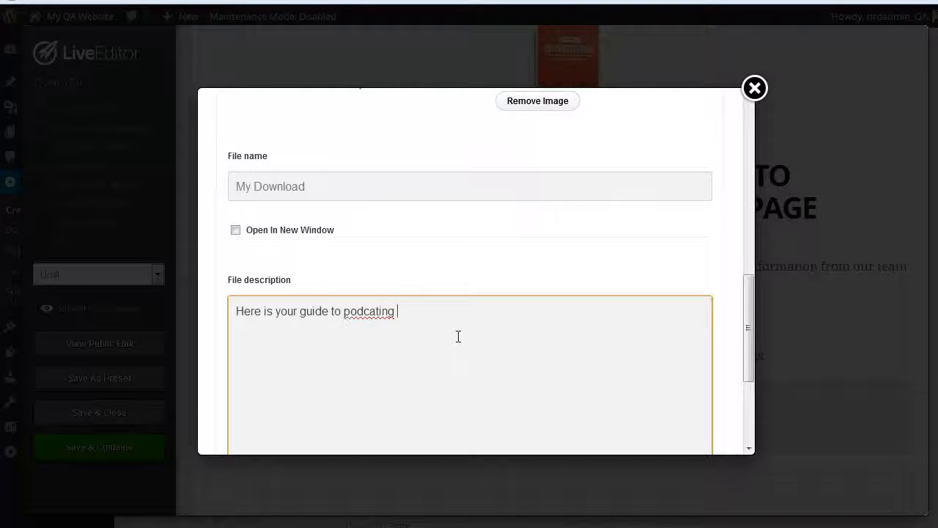
key("BackSpace")
key("BackSpace")
scroll(458, 336, "down", 5)
left_click(690, 425)
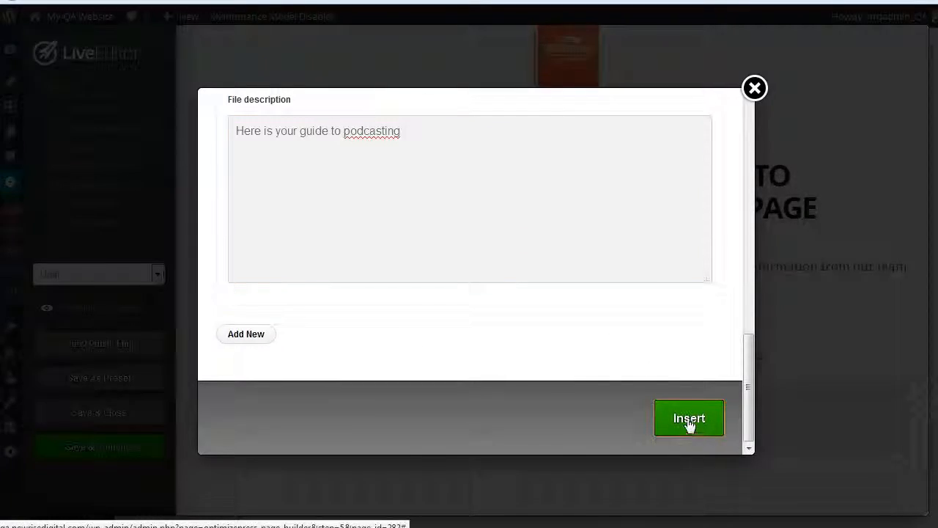
Step: Review the Downloads box and the sections below it, and save the thank-you page while keeping the editor open
scroll(719, 335, "down", 5)
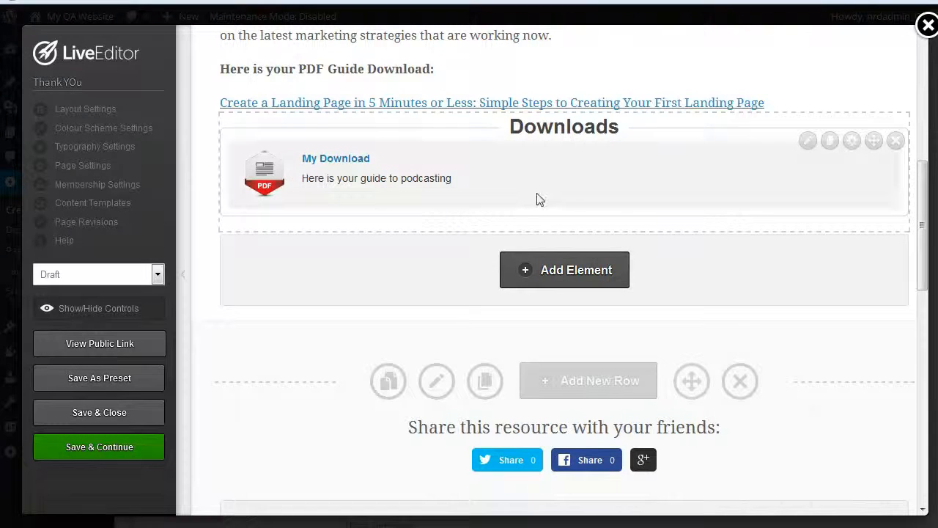
scroll(535, 198, "up", 8)
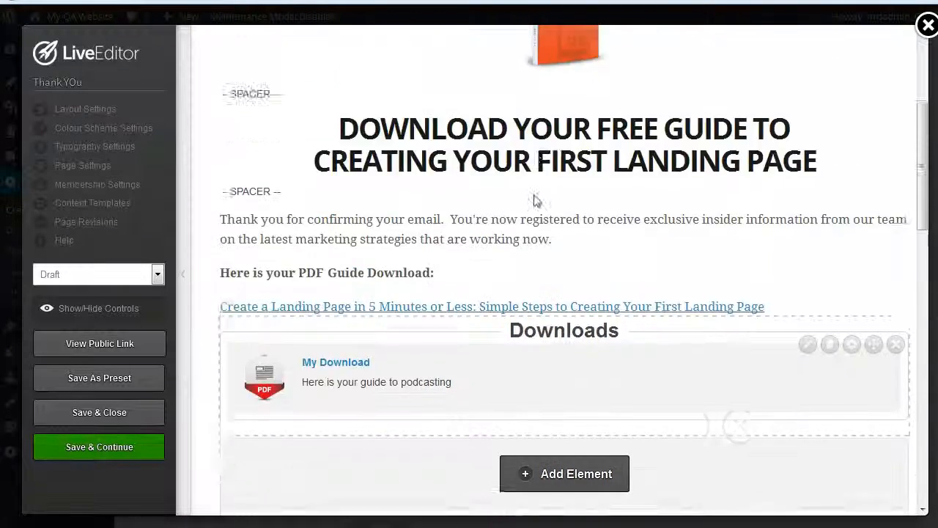
scroll(525, 207, "down", 15)
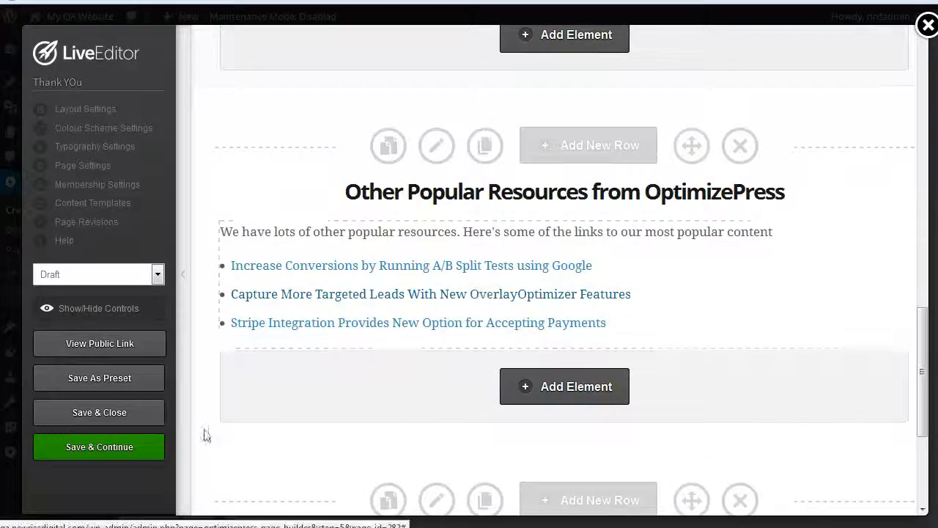
left_click(134, 447)
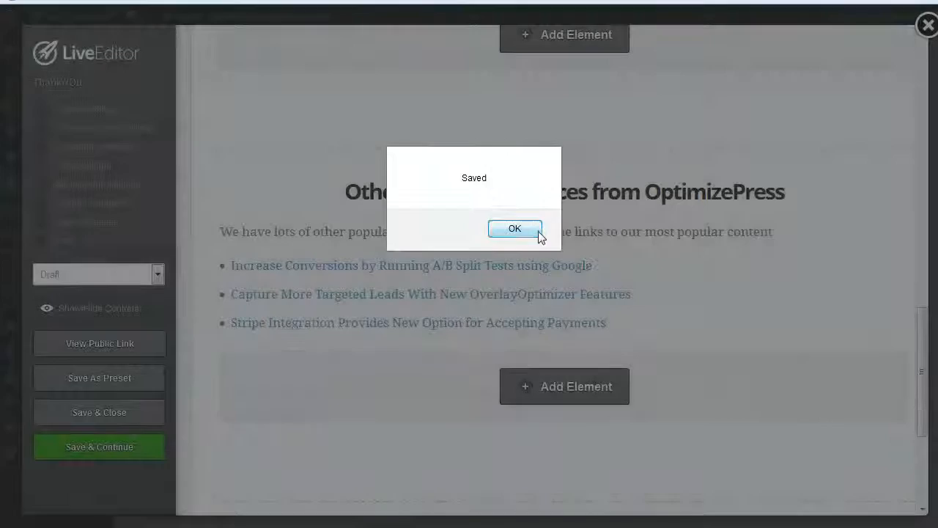
left_click(540, 233)
Step: View the public thank-you page, test its My Download link, and return to the editor
left_click(115, 345)
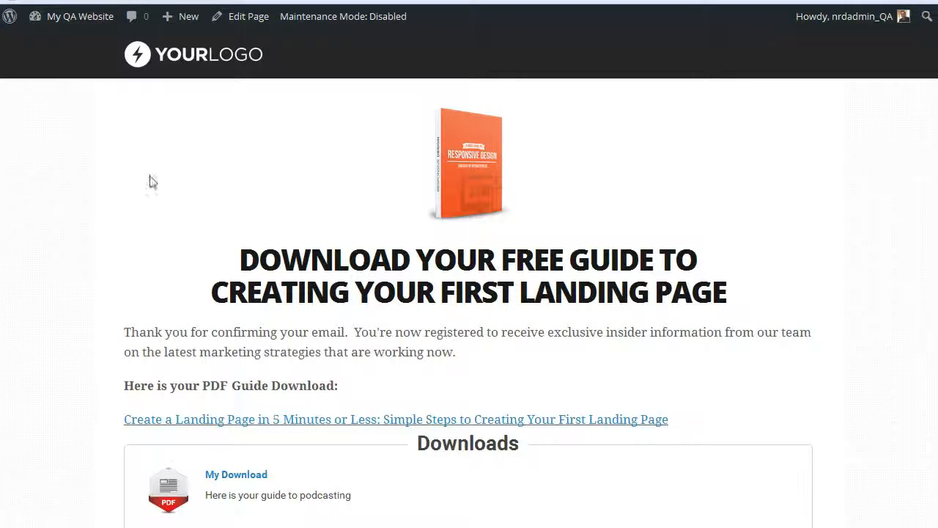
scroll(558, 304, "down", 6)
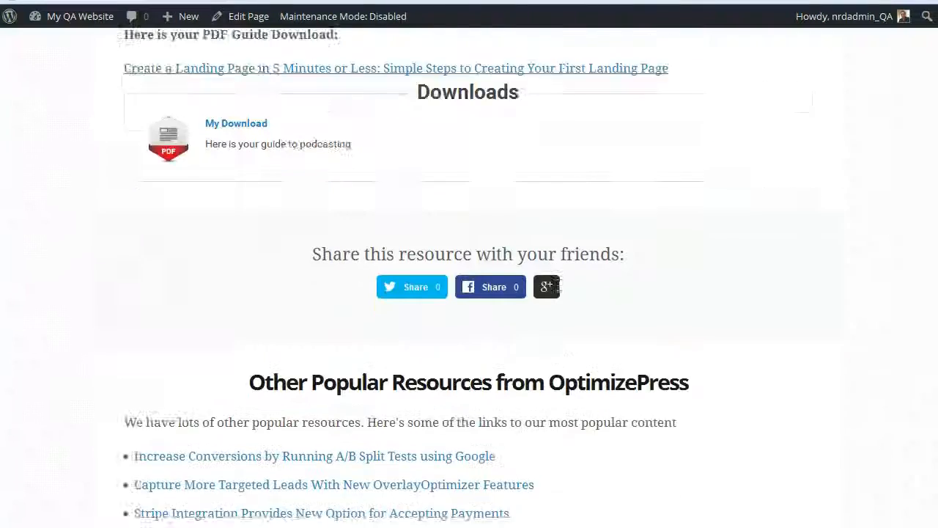
scroll(558, 288, "up", 6)
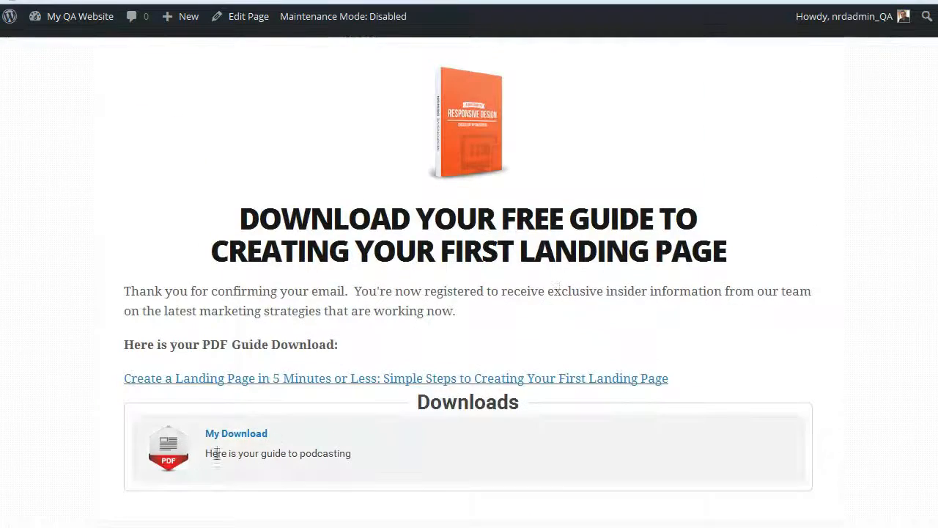
left_click(217, 437)
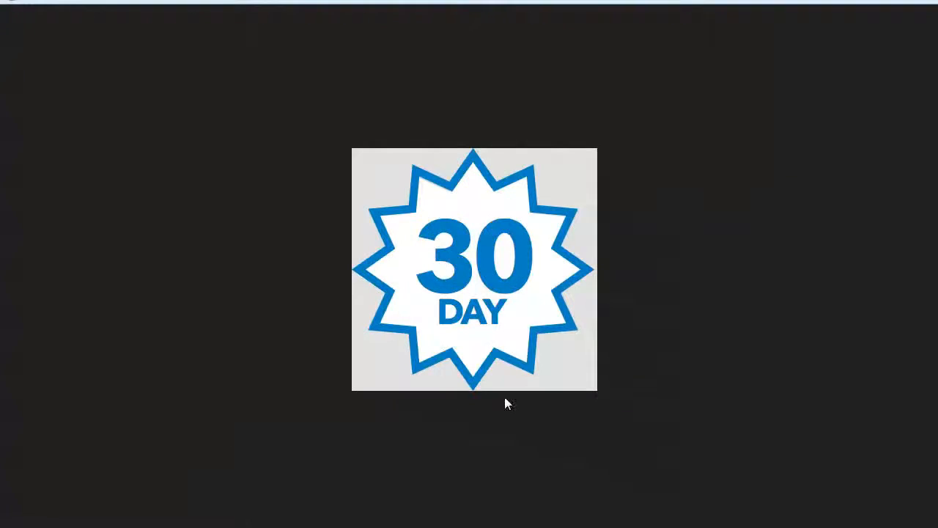
left_click(11, 0)
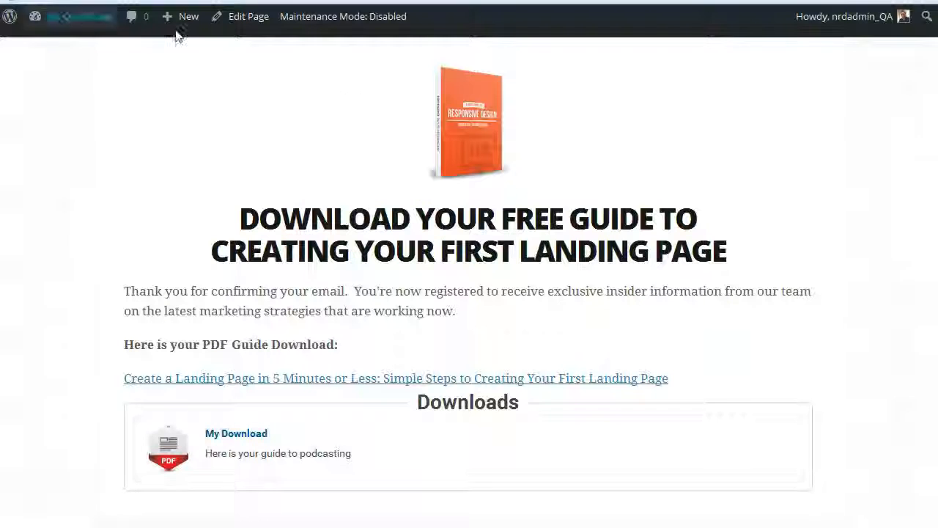
scroll(564, 297, "up", 1)
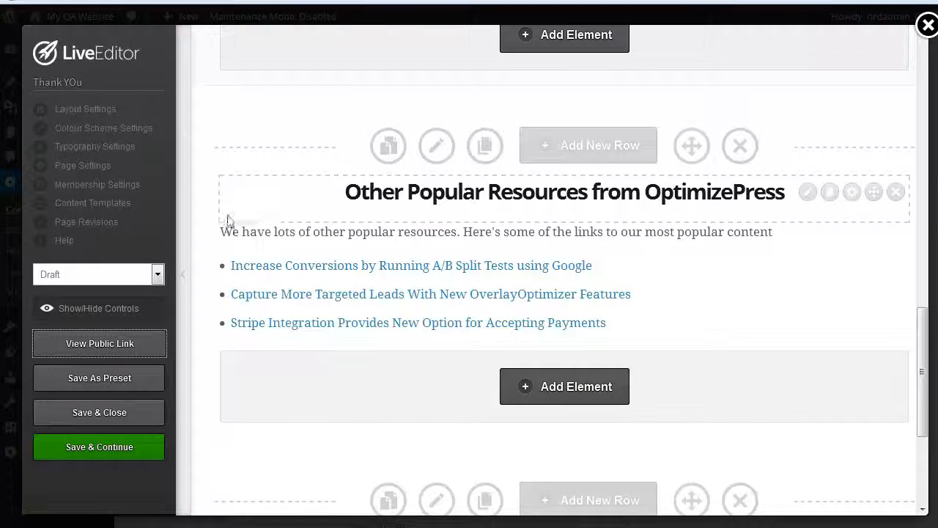
Step: Try the Banner/Header with navigation below header style in the layout settings and open its banner image selection
left_click(91, 110)
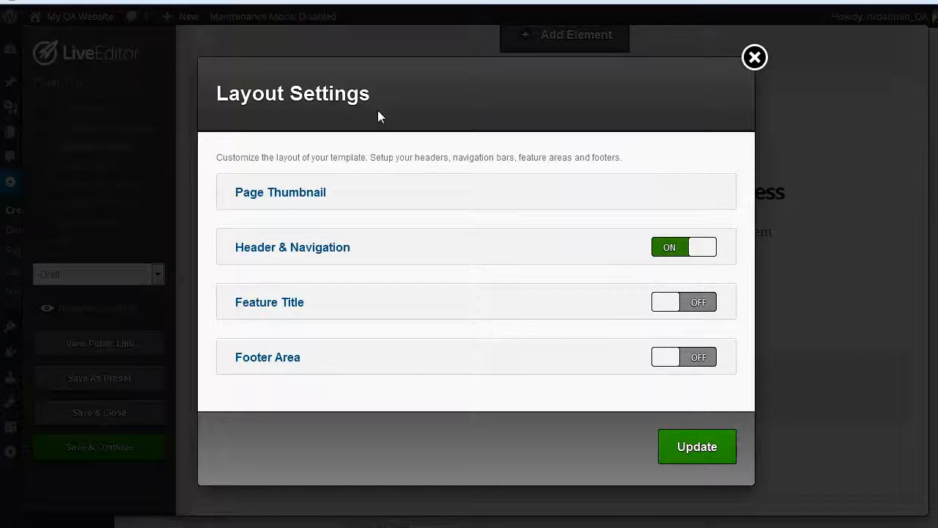
left_click(321, 247)
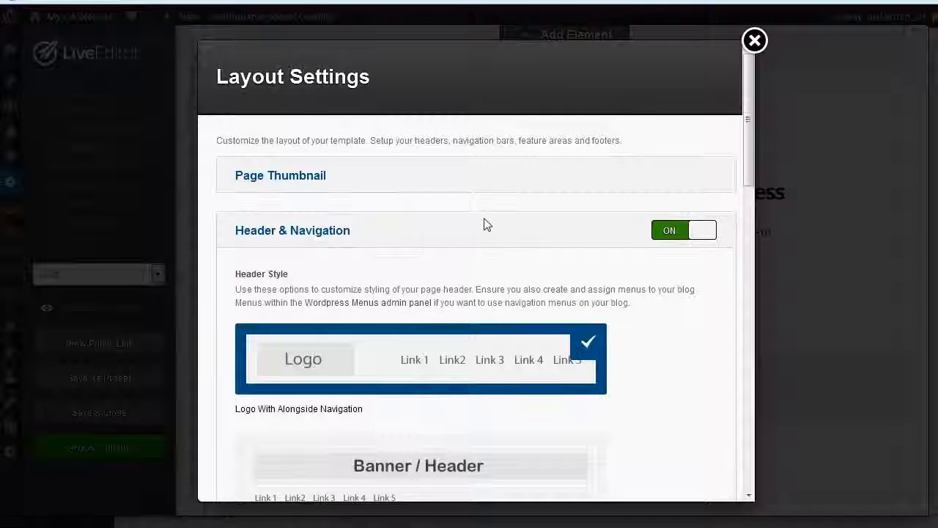
scroll(484, 224, "down", 1)
scroll(484, 224, "down", 3)
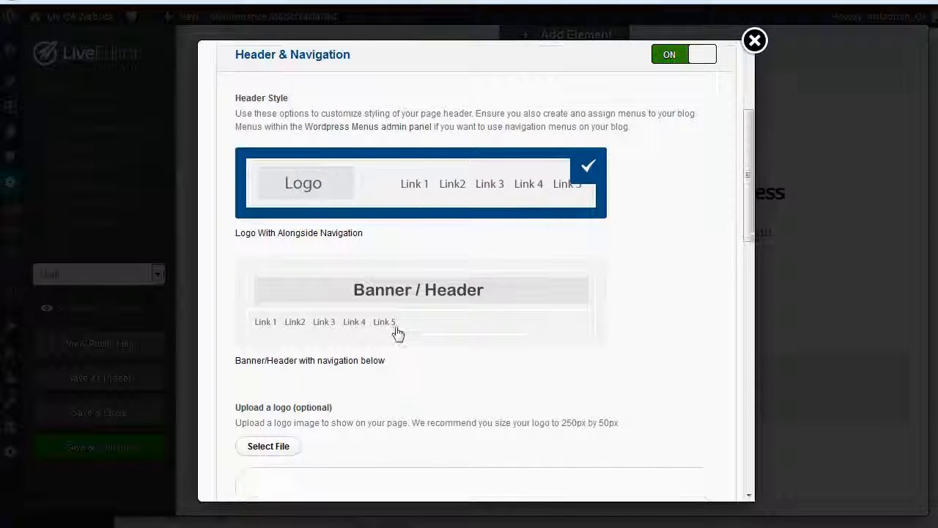
left_click(390, 297)
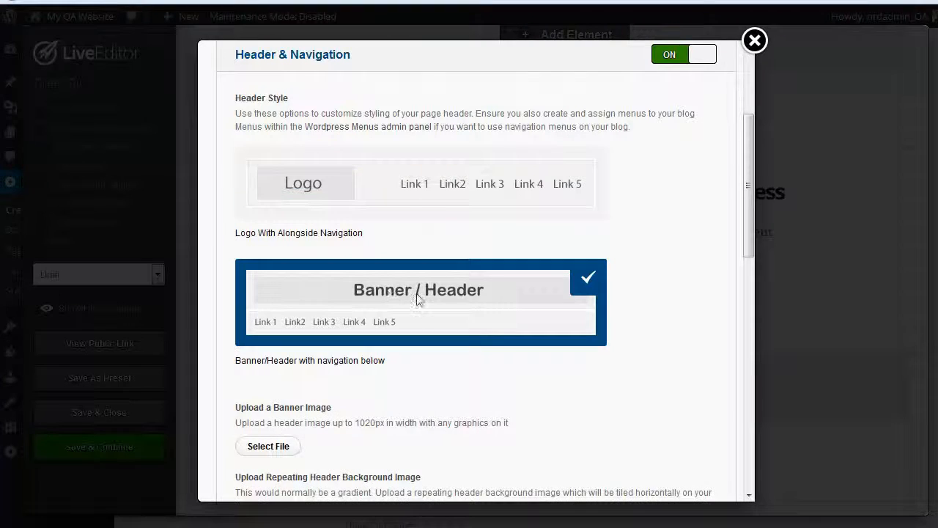
scroll(416, 299, "down", 1)
left_click(289, 384)
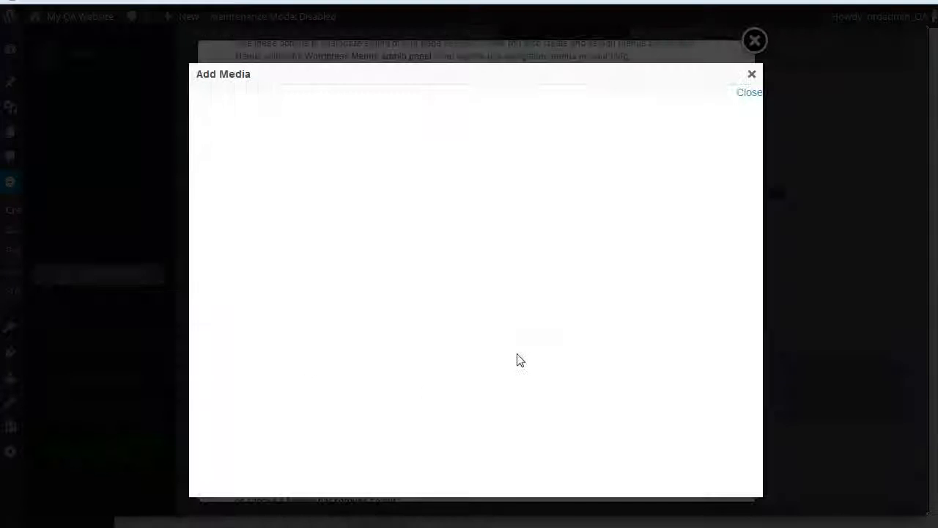
left_click(752, 74)
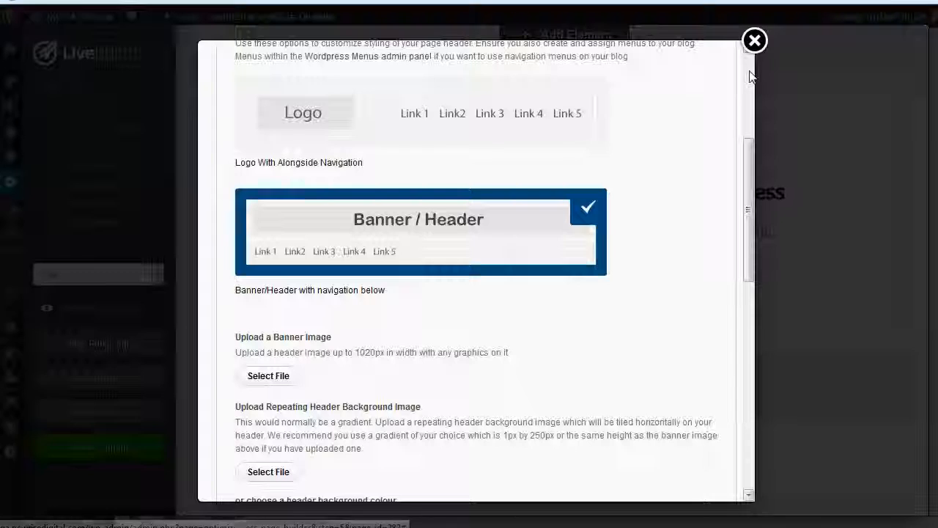
left_click(755, 42)
Step: Check the thank-you page up to its header, save it and close the editor
scroll(645, 247, "up", 10)
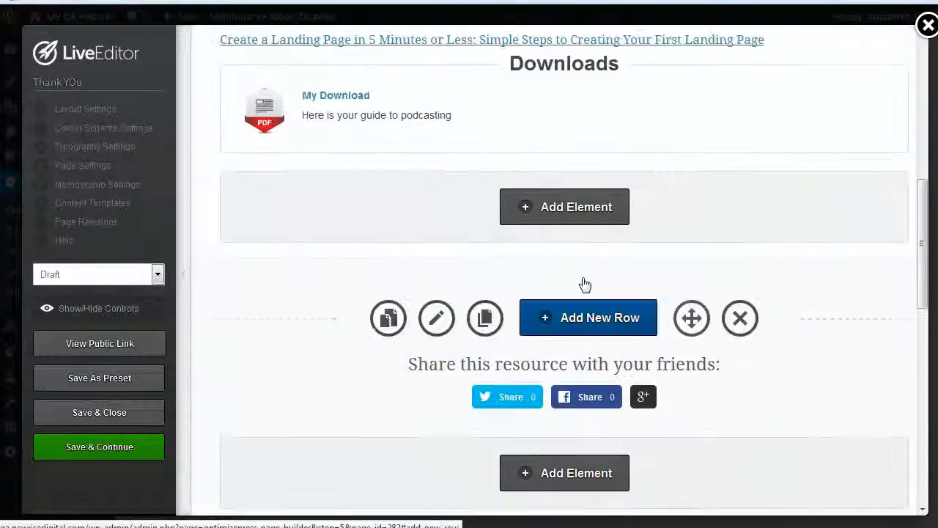
scroll(533, 232, "up", 4)
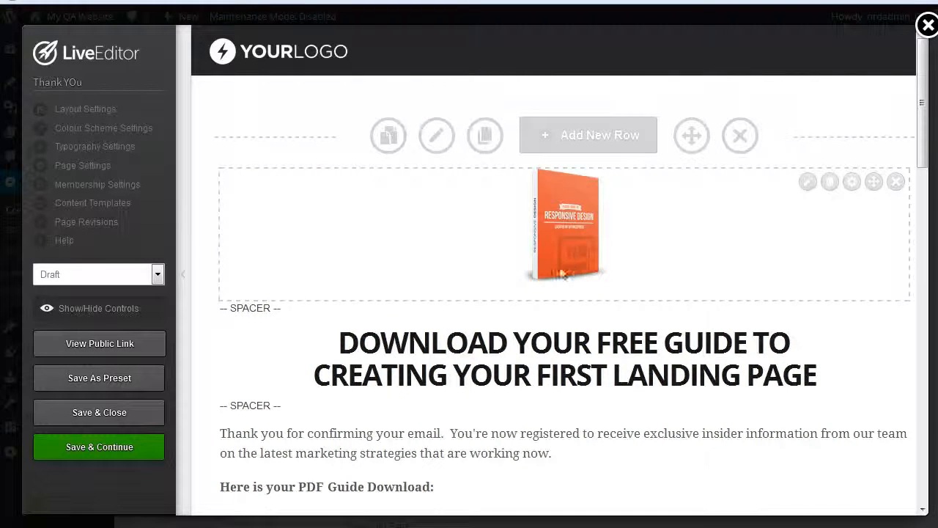
left_click(126, 417)
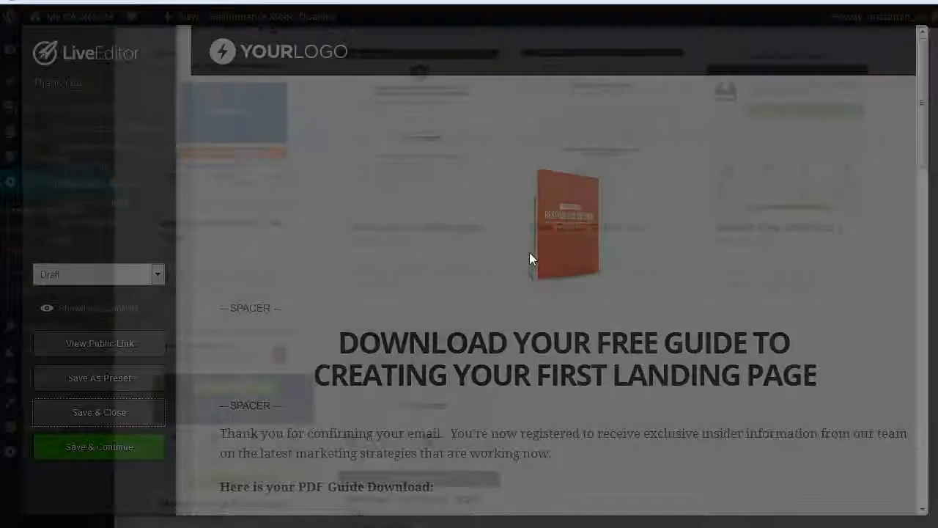
Step: Browse the Opt-in / Landing Pages templates, and switch to the OptimizePress members area to review its downloads and training topics
scroll(568, 334, "up", 12)
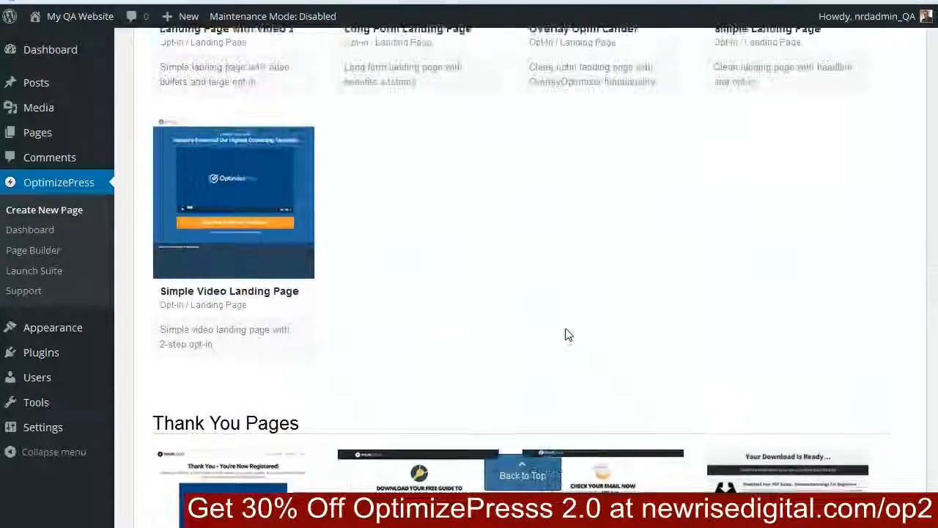
scroll(561, 330, "up", 10)
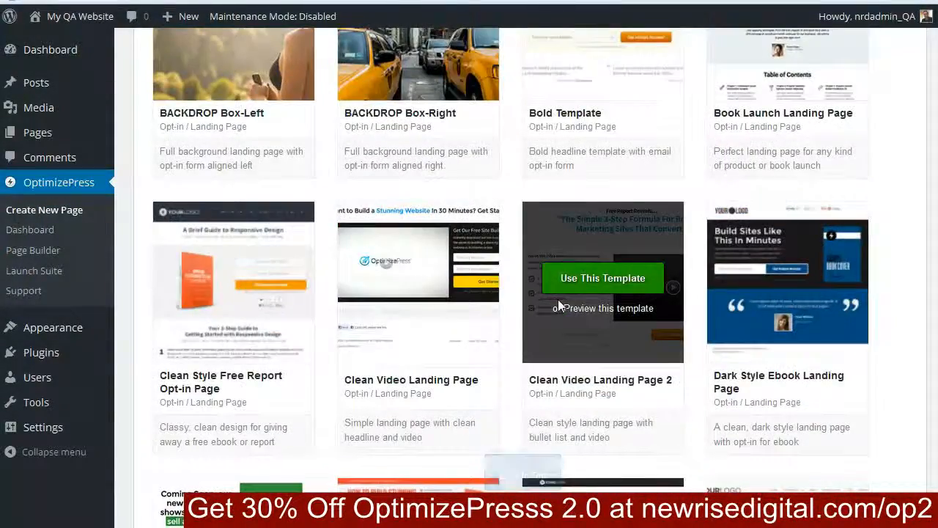
scroll(559, 304, "up", 4)
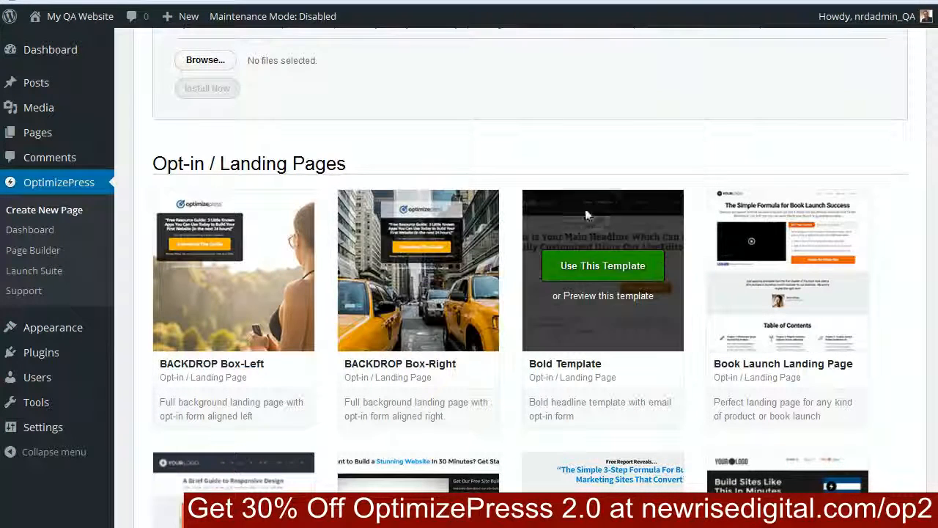
mouse_move(613, 264)
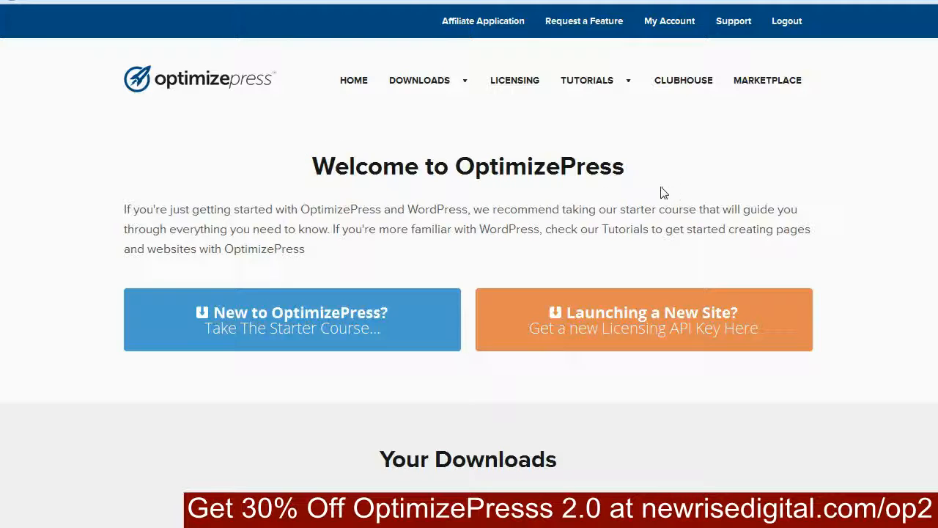
scroll(657, 194, "down", 2)
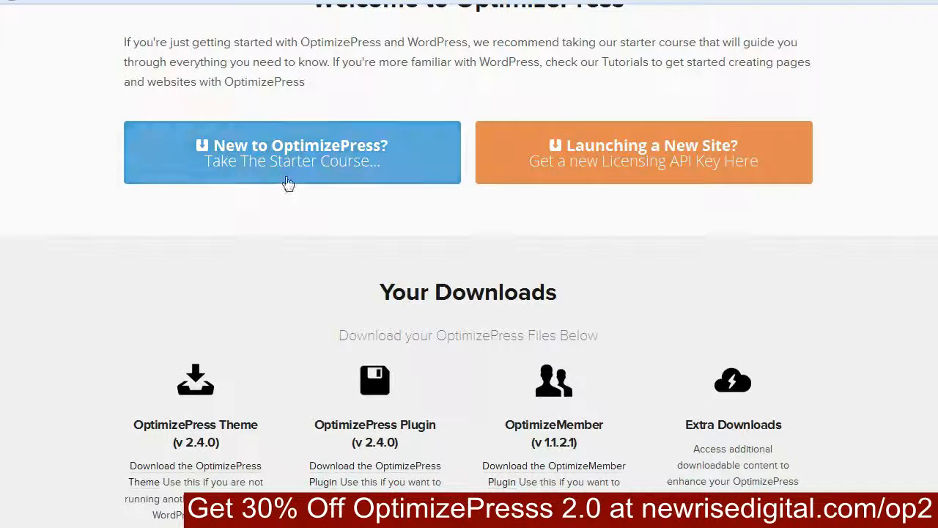
scroll(304, 213, "down", 5)
scroll(304, 213, "down", 2)
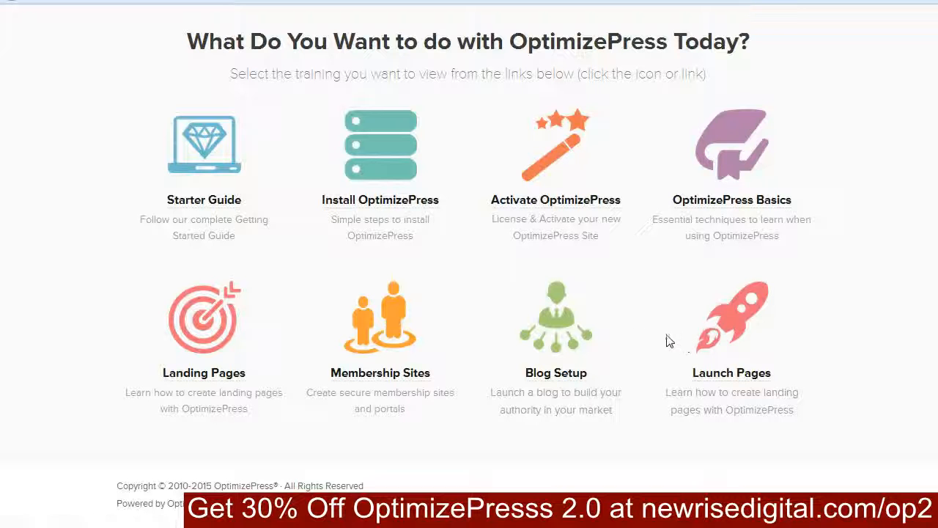
Step: Open the OptimizePress Starter Guide and review its pre-installation, WordPress installation, and theme and plugin installation sections
scroll(792, 335, "up", 8)
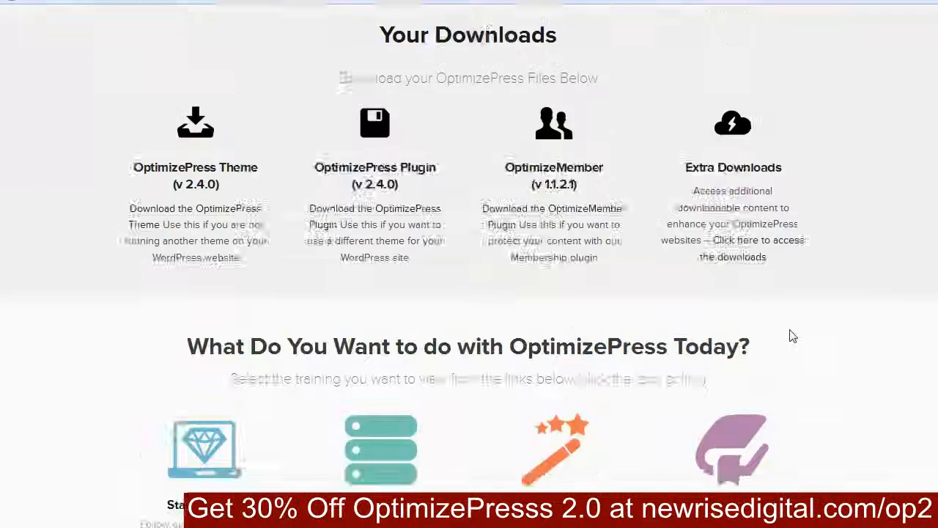
scroll(767, 335, "up", 2)
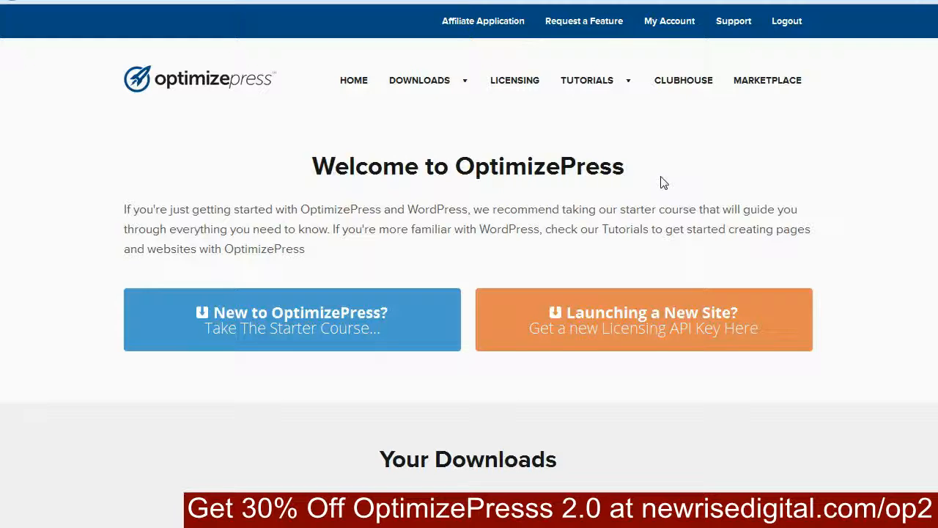
left_click(374, 315)
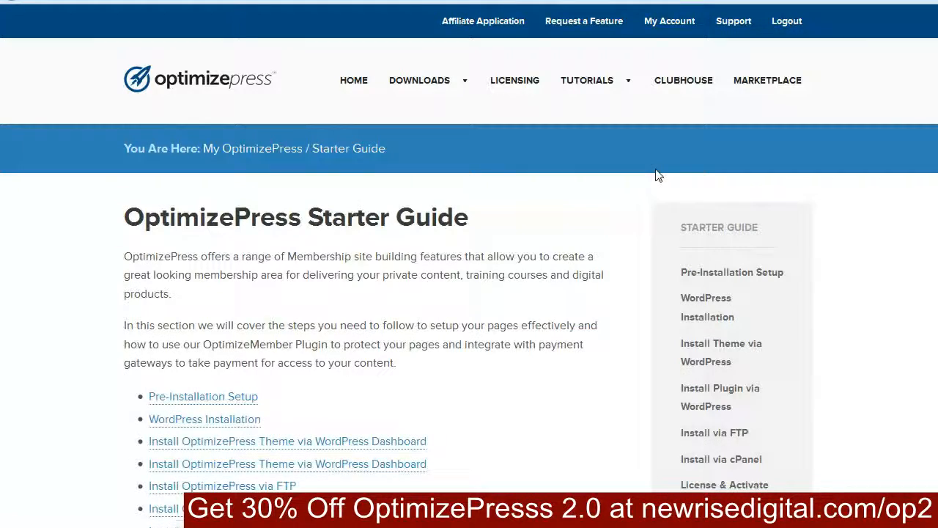
scroll(550, 286, "down", 6)
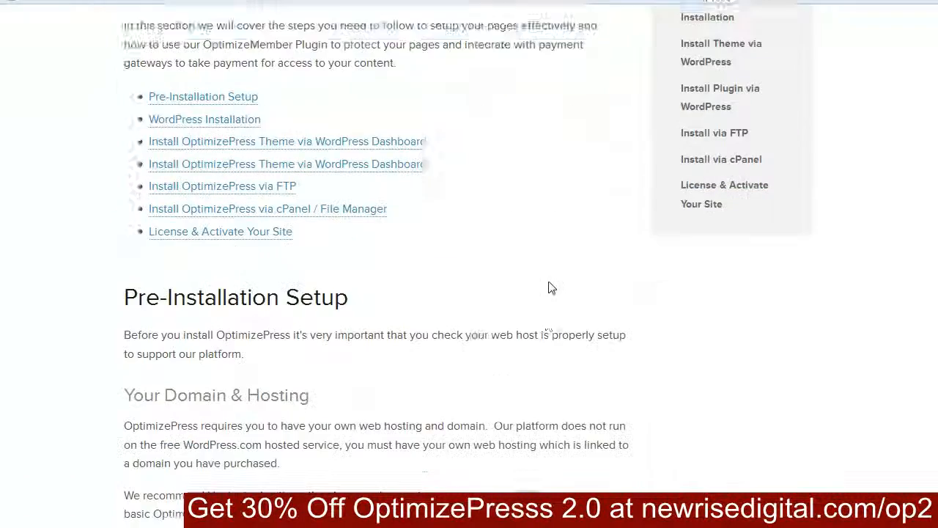
scroll(544, 286, "down", 8)
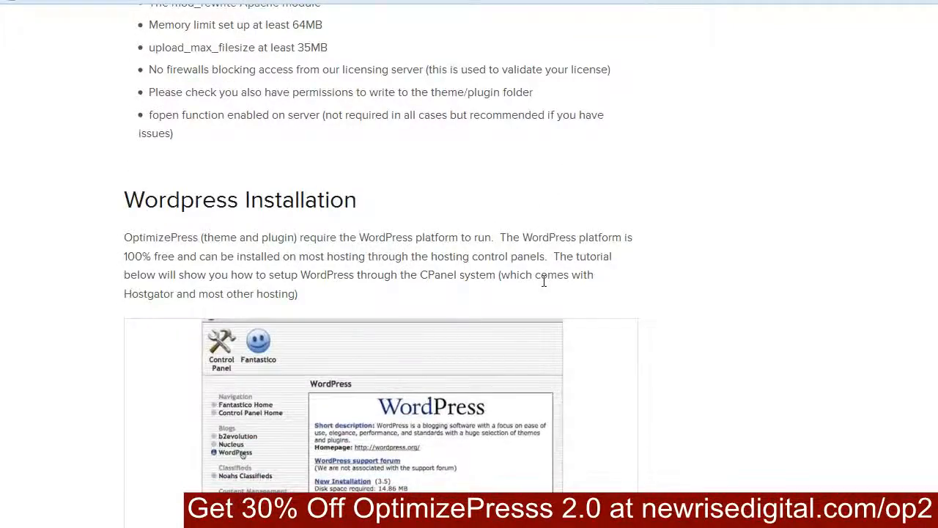
scroll(545, 285, "down", 9)
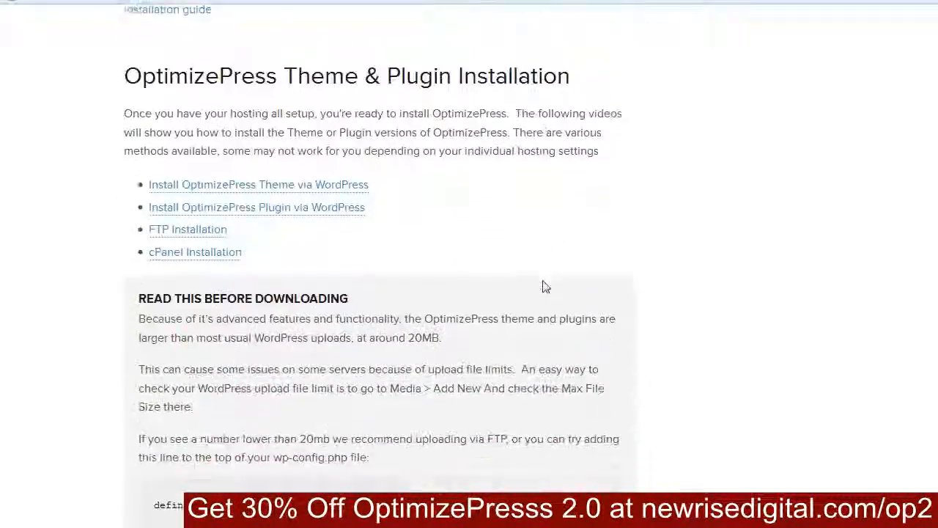
scroll(545, 286, "up", 20)
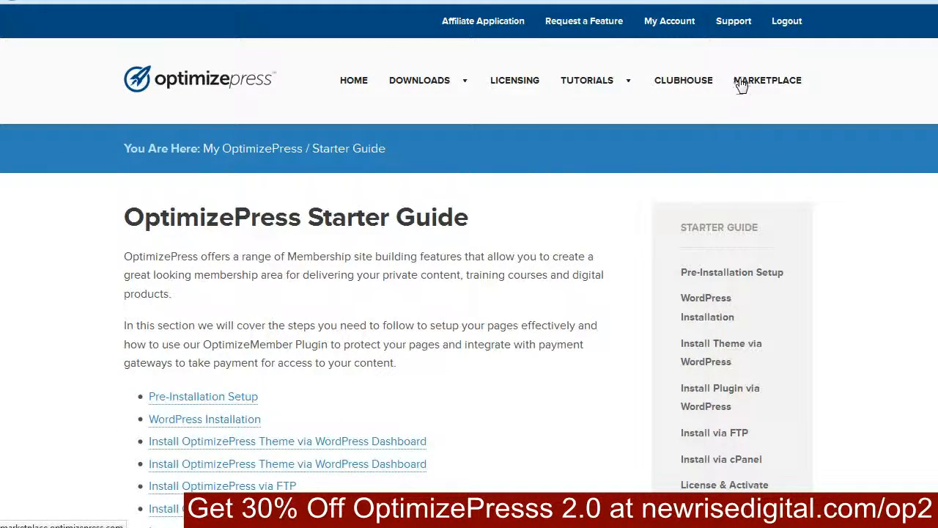
Step: Open the Clubhouse and examine its sample templates and the list of template types and styles
left_click(684, 83)
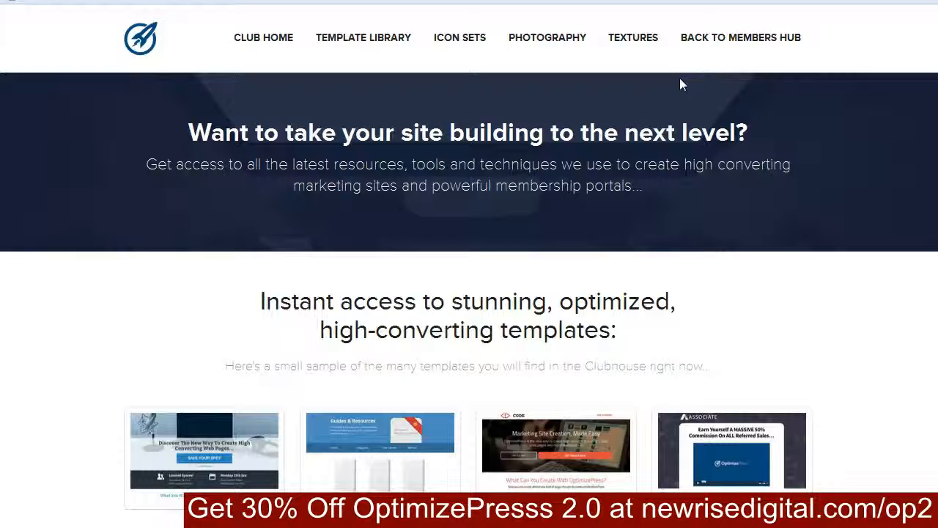
scroll(645, 251, "down", 5)
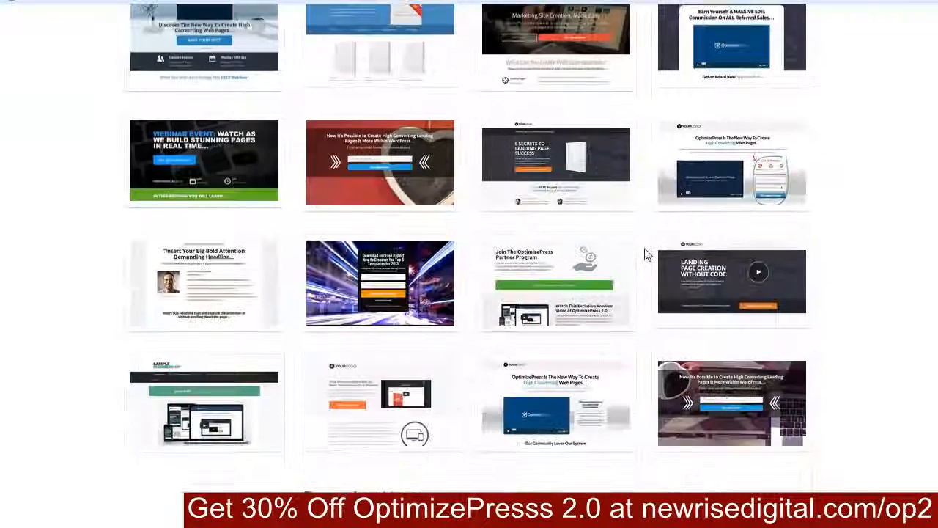
scroll(623, 259, "down", 5)
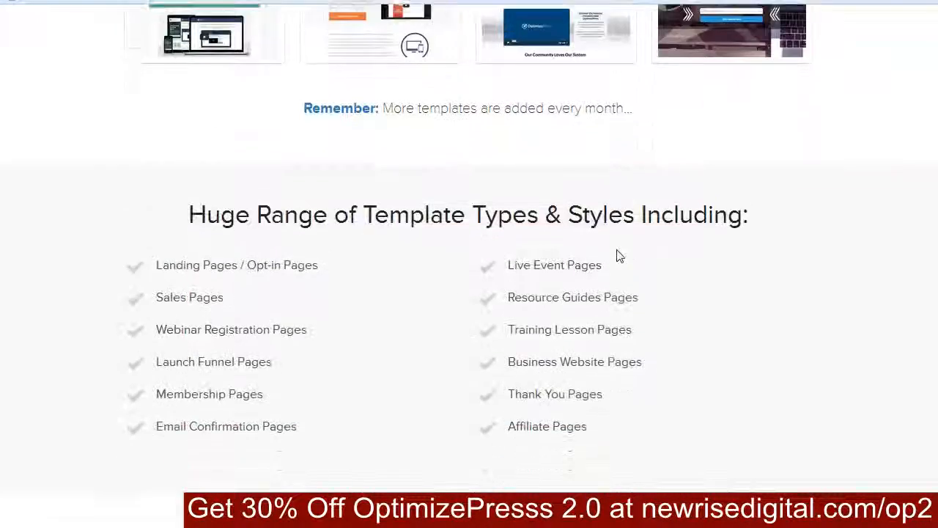
scroll(618, 256, "up", 6)
scroll(618, 256, "up", 4)
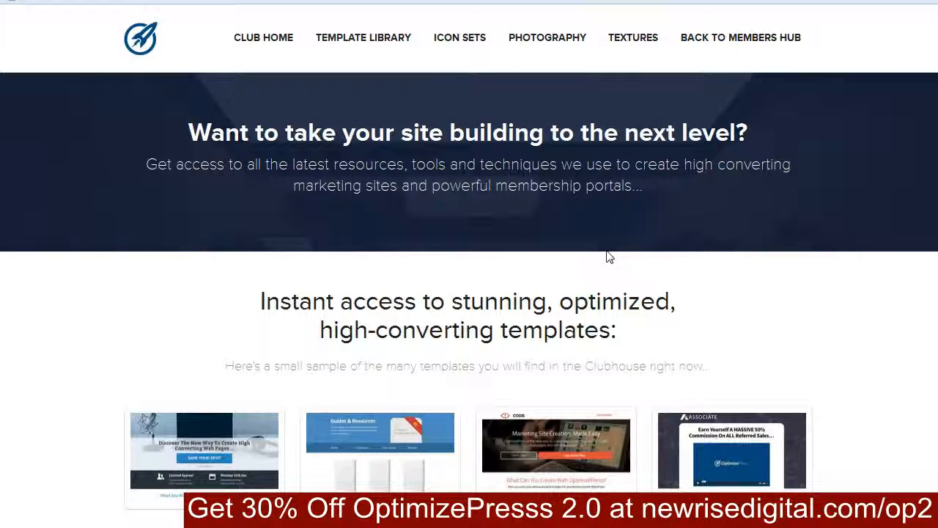